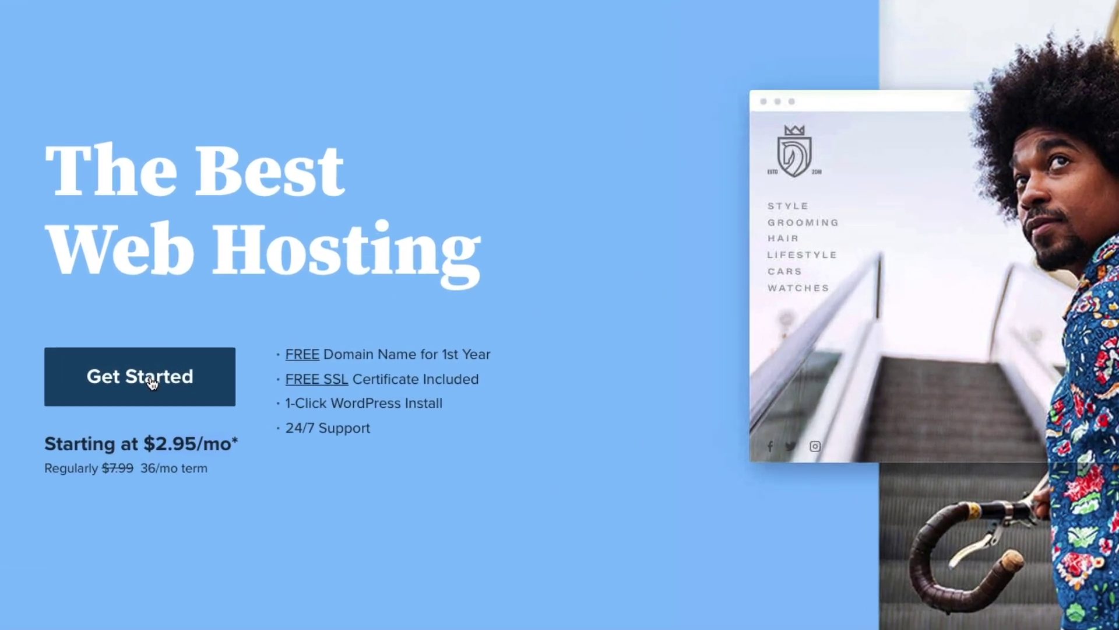
Step: Start the hosting sign-up and select the Basic plan at $2.95/month
left_click(150, 378)
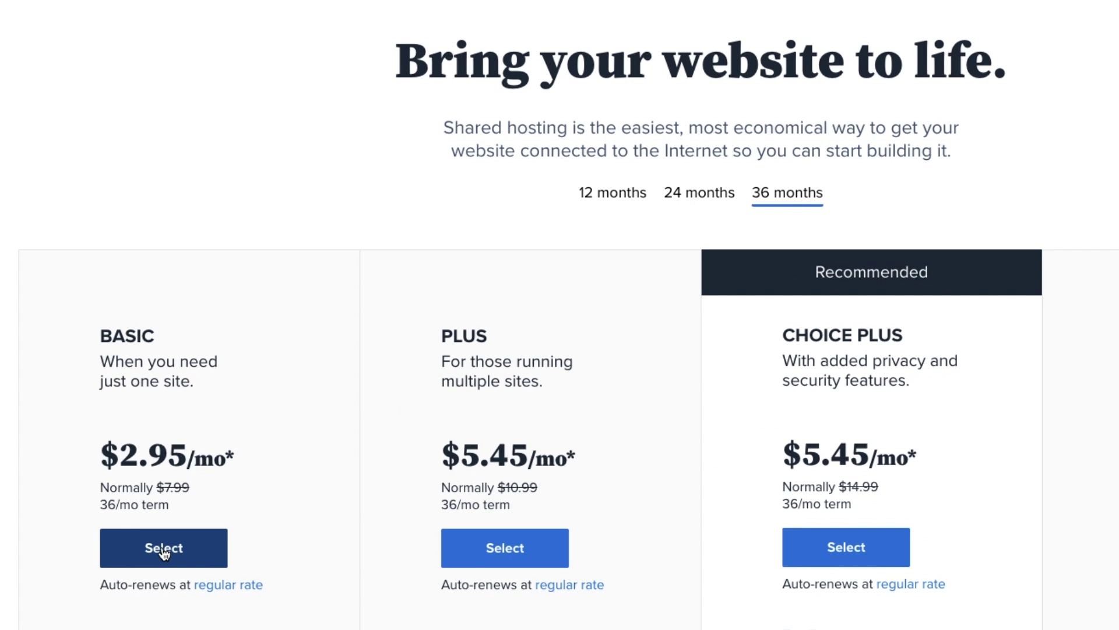
left_click(164, 551)
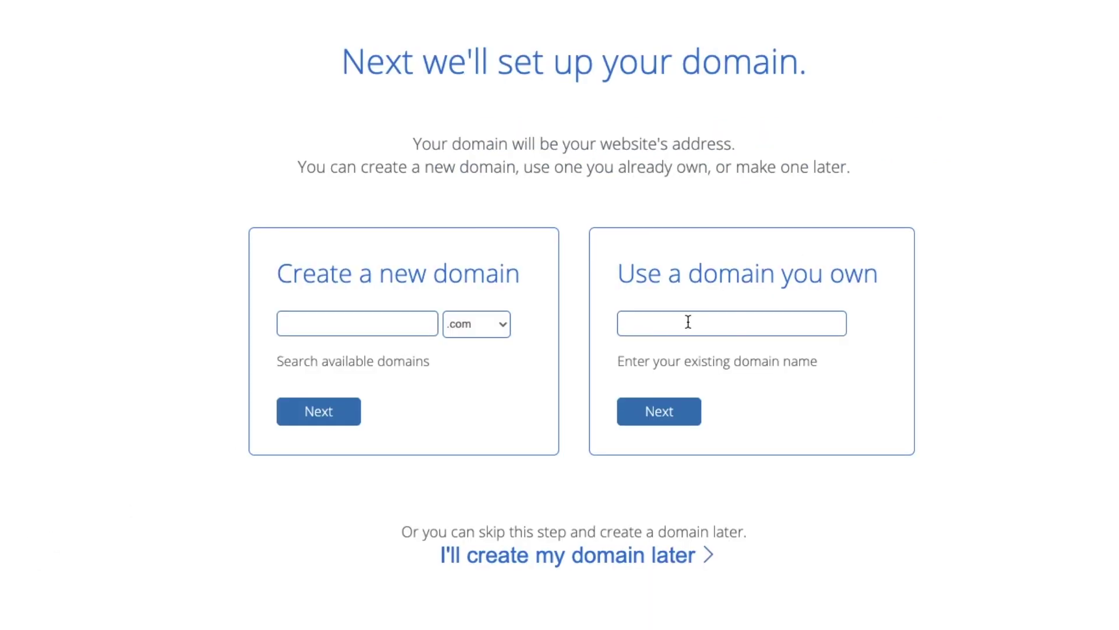
Step: Enter yourprofitablesite.com as the new domain and confirm it is available
left_click(348, 324)
left_click(345, 364)
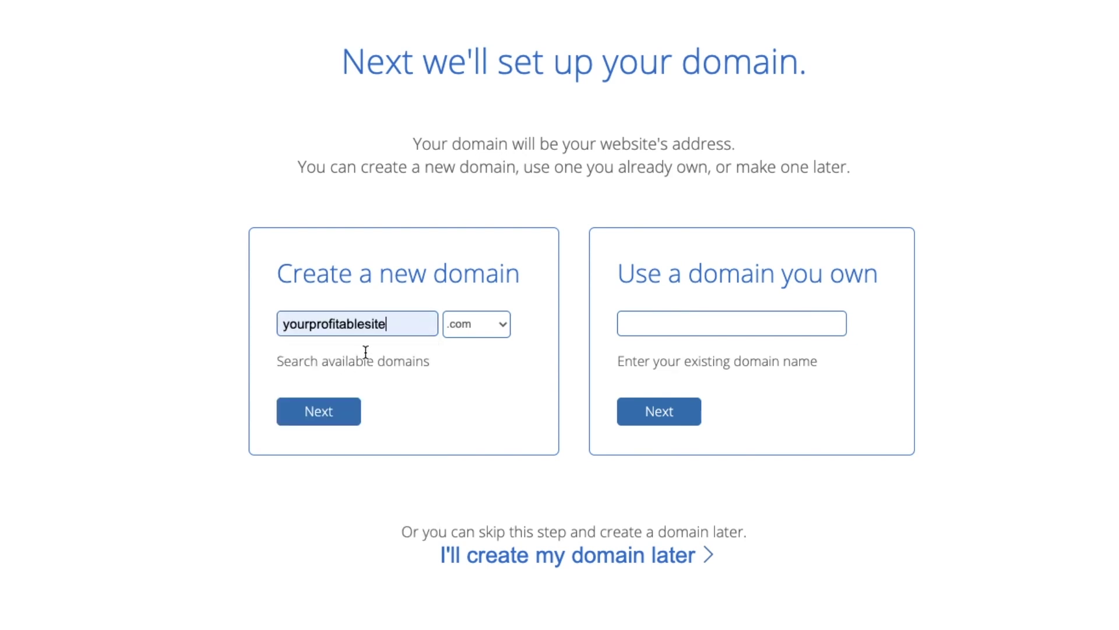
left_click(317, 418)
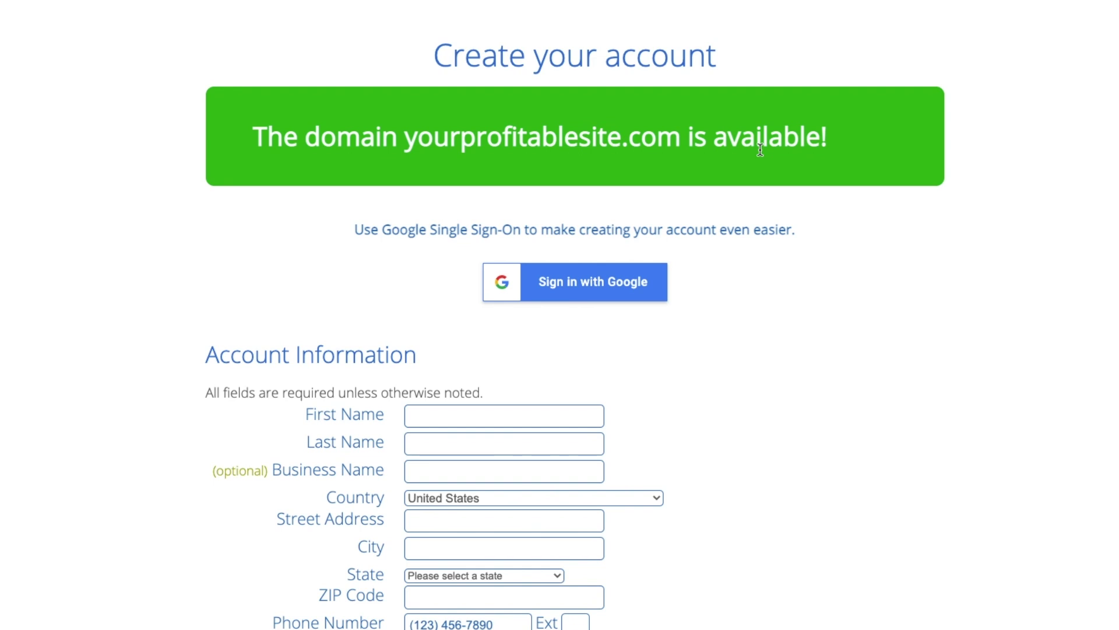
Step: Keep the Basic account plan on the 36-month term
scroll(932, 257, "down", 3)
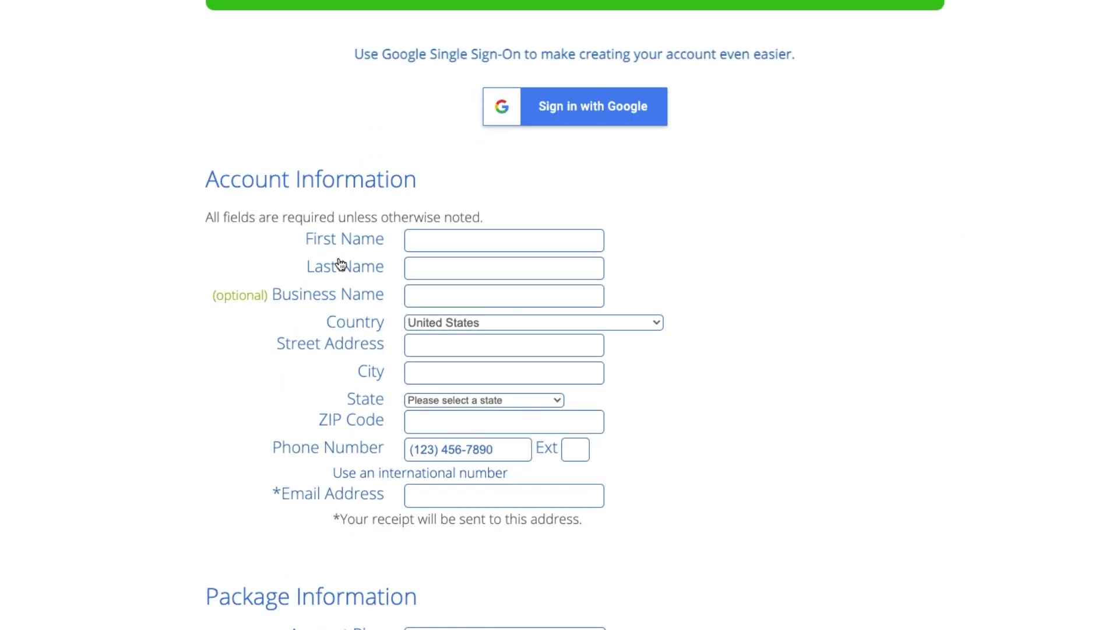
scroll(799, 278, "down", 7)
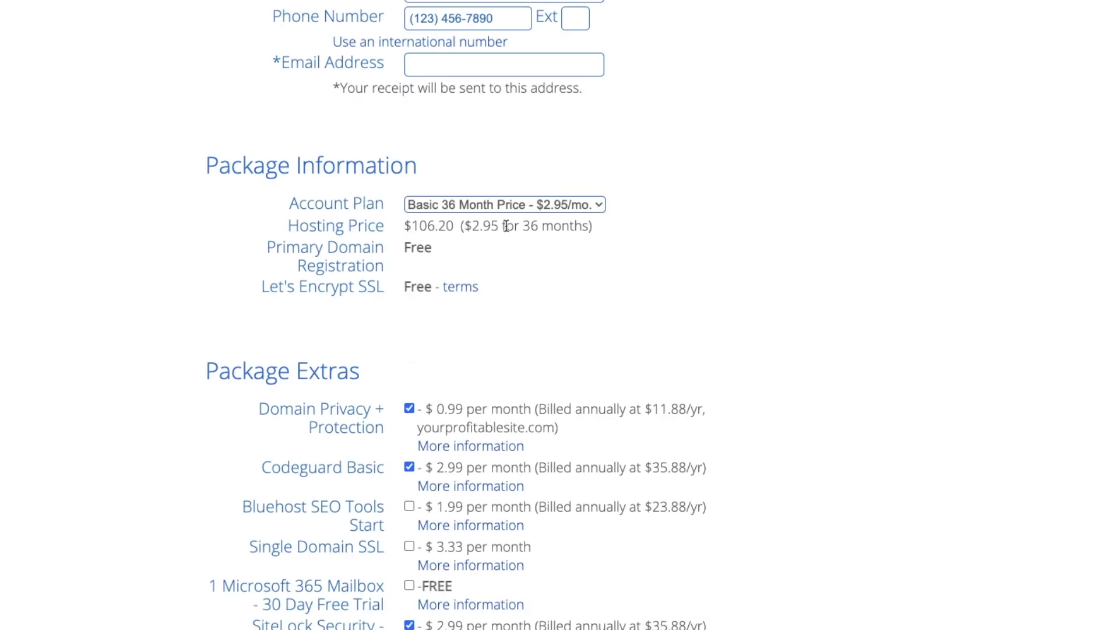
left_click(580, 208)
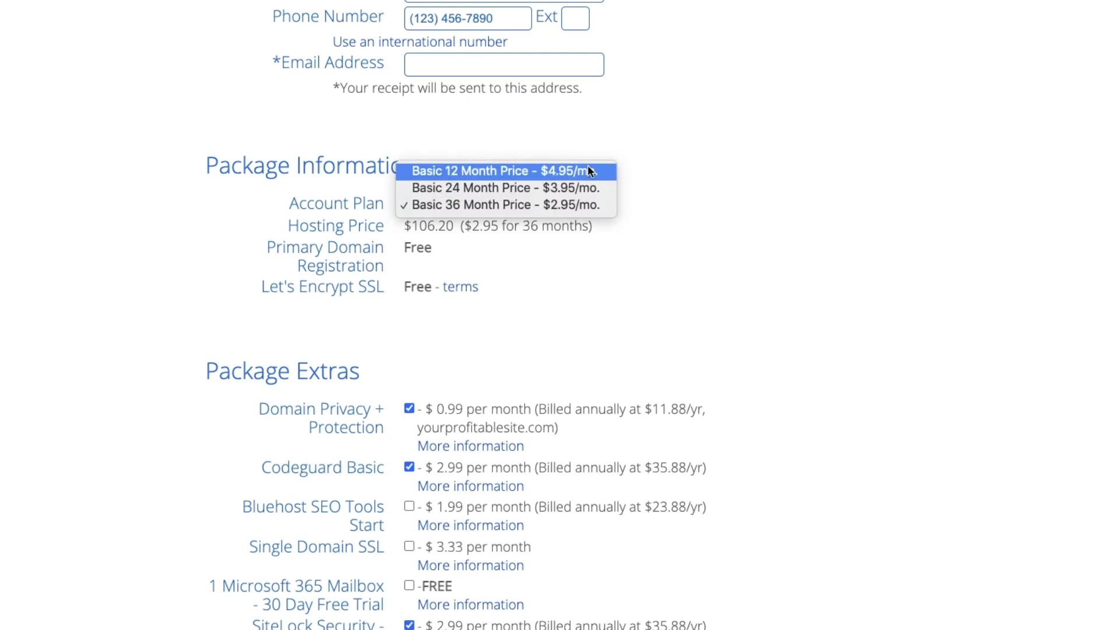
left_click(780, 229)
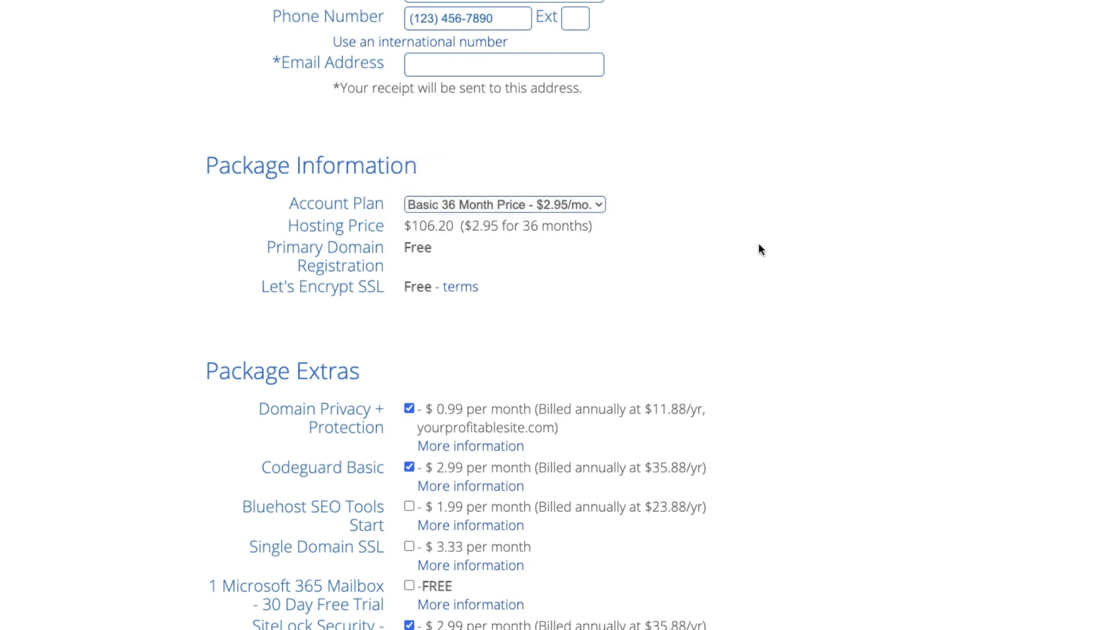
Step: Remove Domain Privacy, Codeguard Basic and SiteLock, then accept the renewal terms
left_click(410, 409)
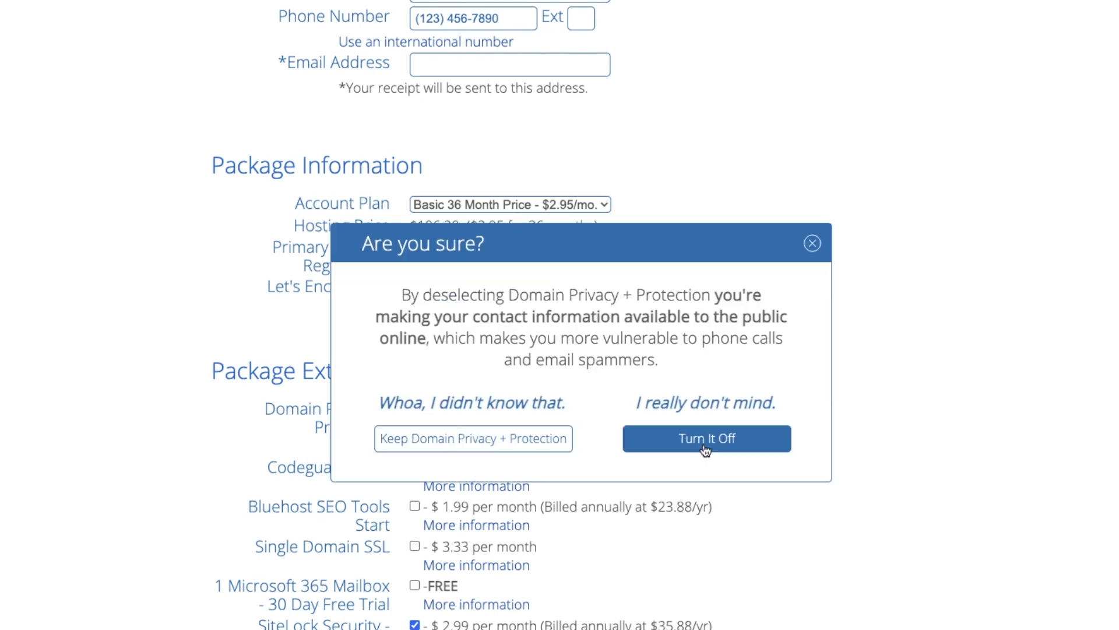
left_click(705, 447)
scroll(817, 437, "down", 4)
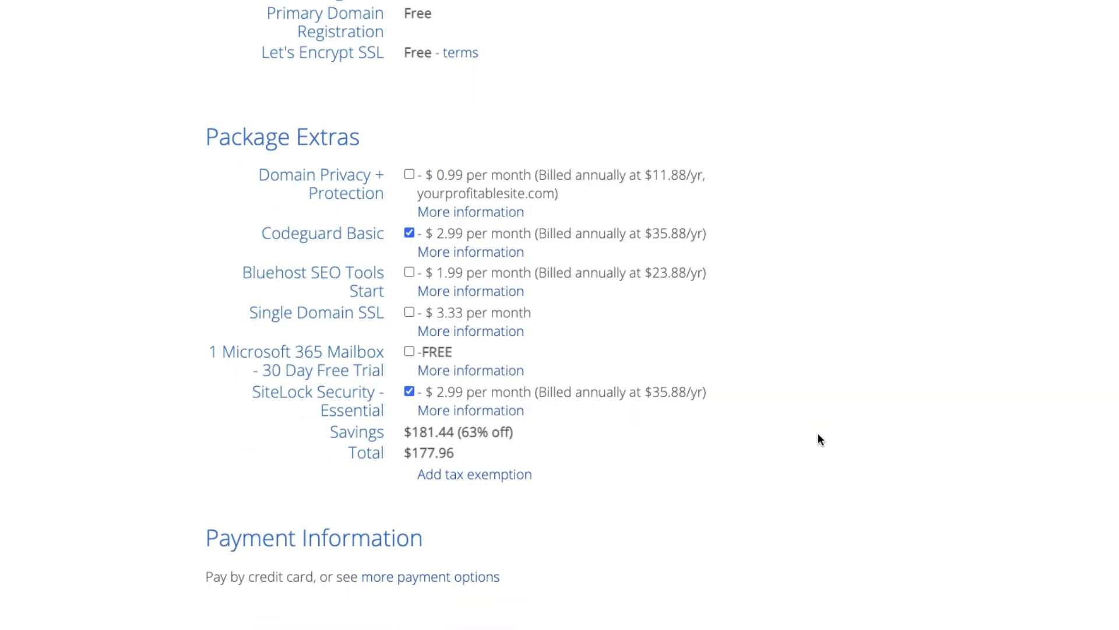
left_click(410, 233)
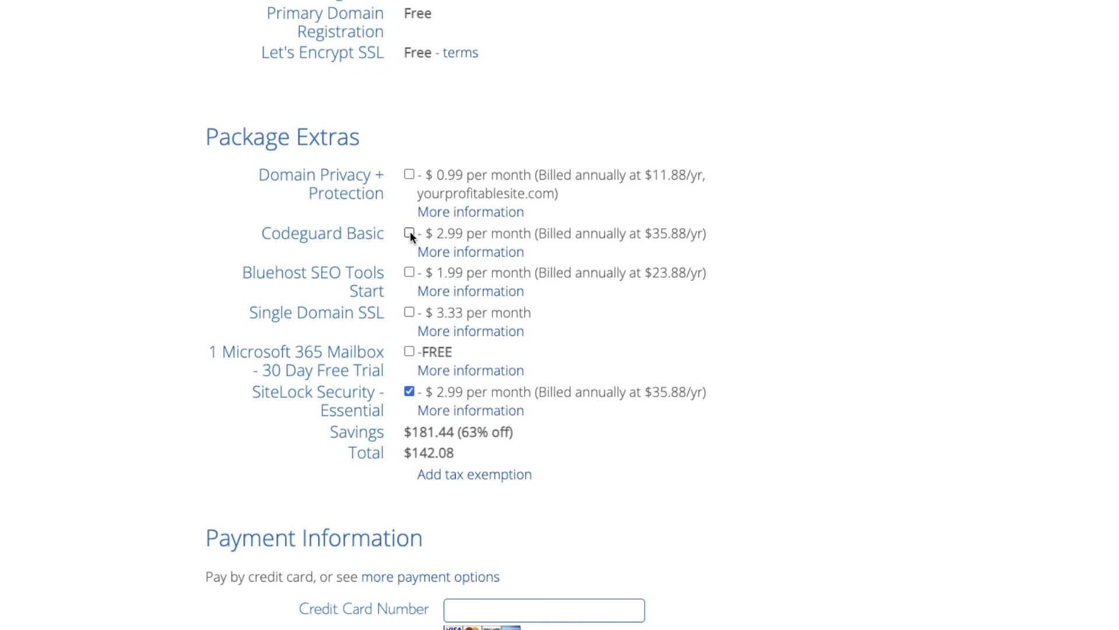
left_click(410, 392)
scroll(826, 415, "down", 7)
scroll(737, 291, "down", 2)
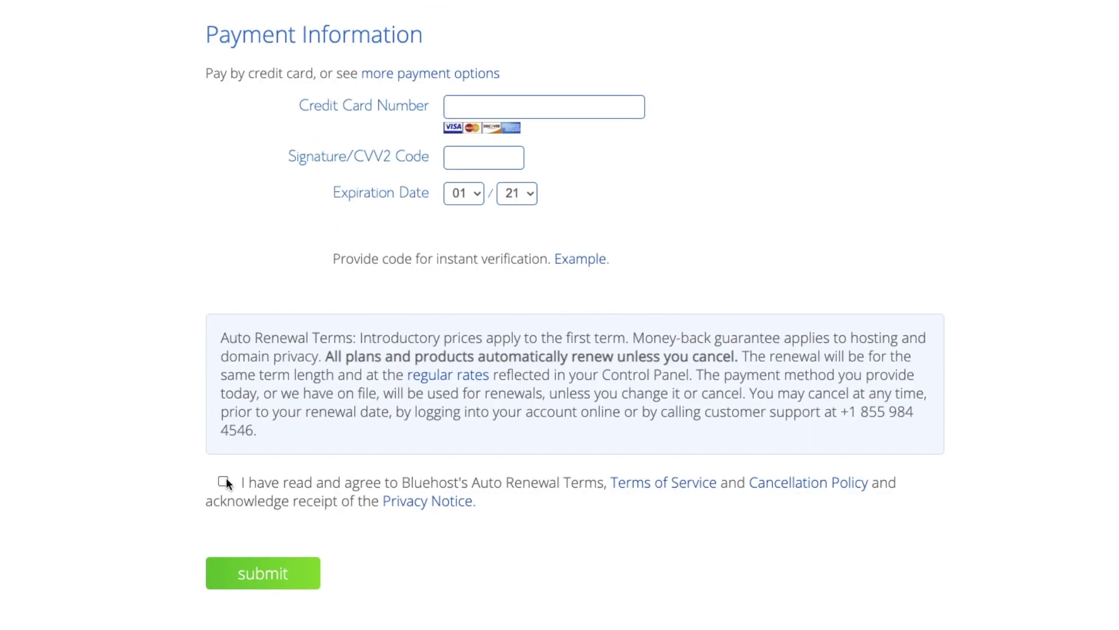
left_click(223, 482)
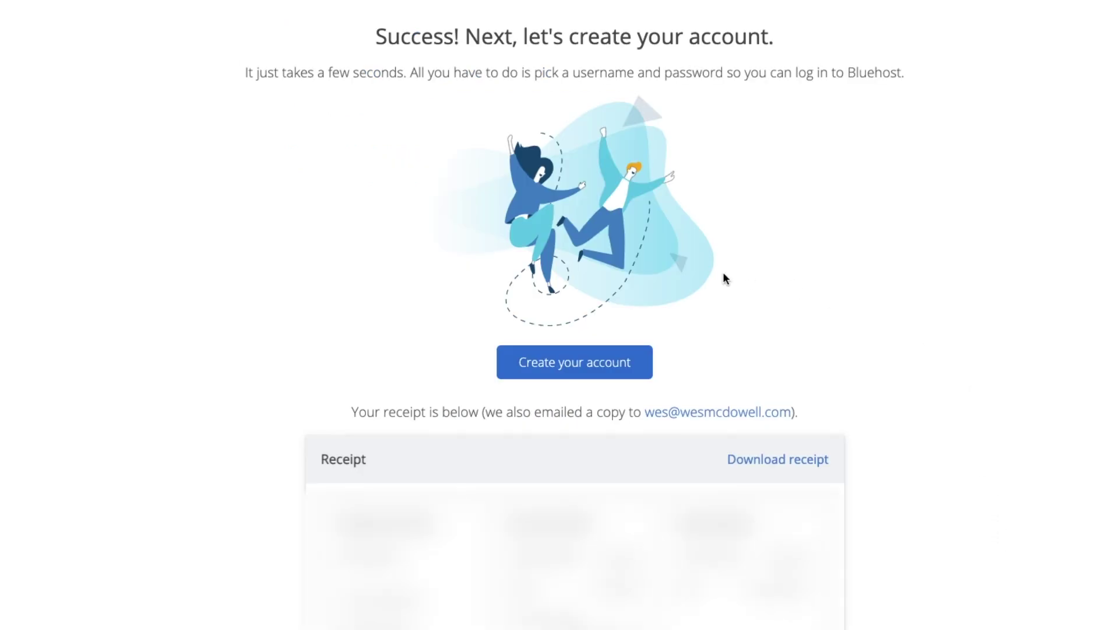
Step: Create the hosting account with a new password, then log in
left_click(571, 364)
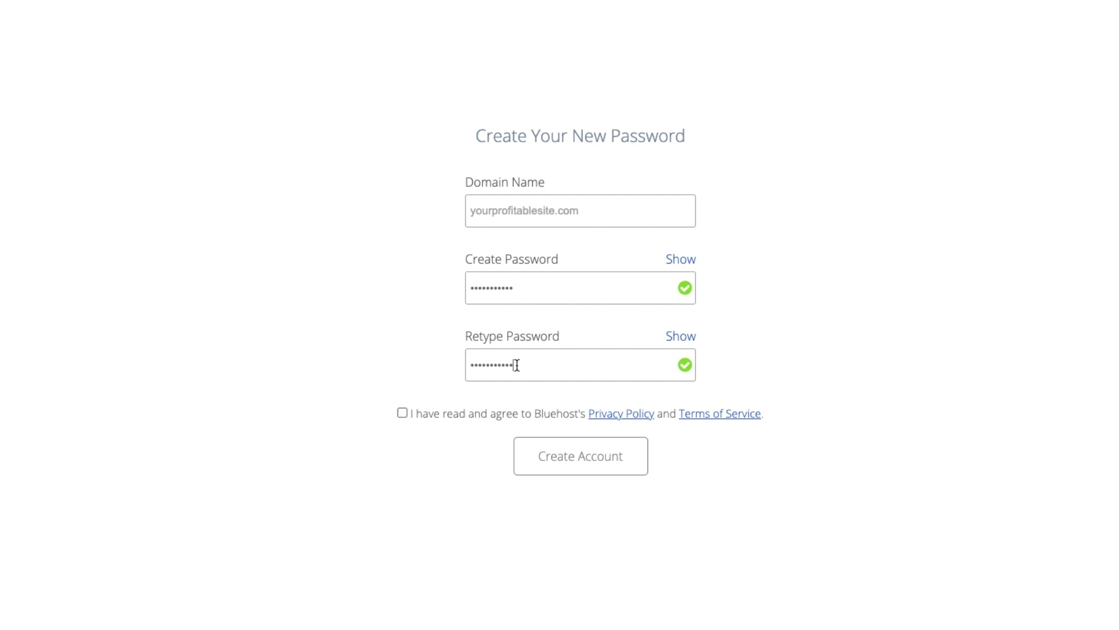
left_click(403, 412)
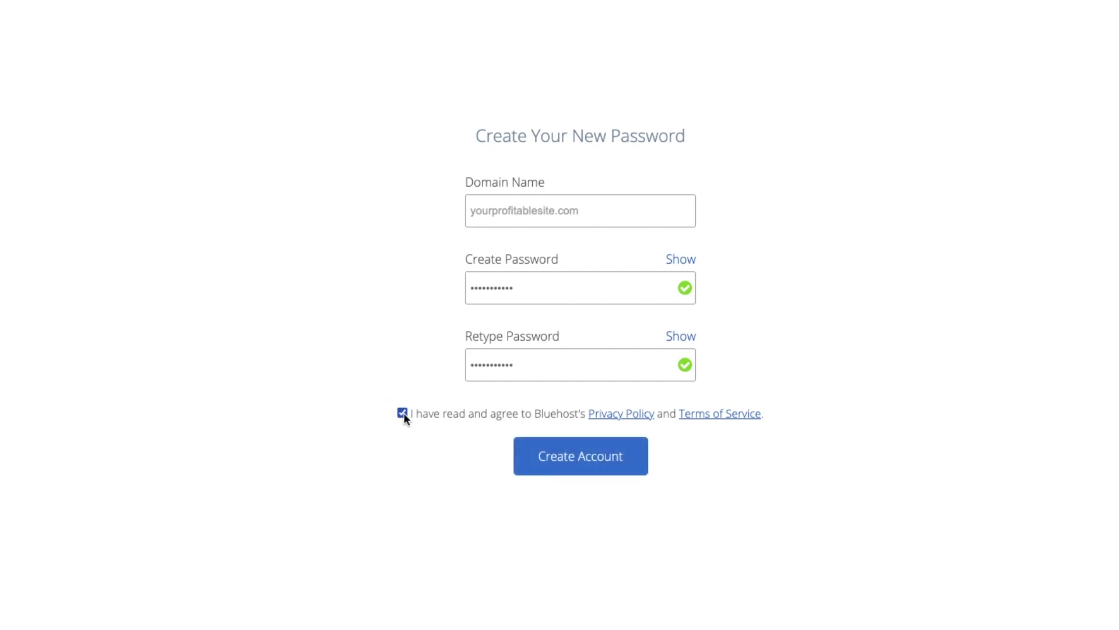
left_click(553, 459)
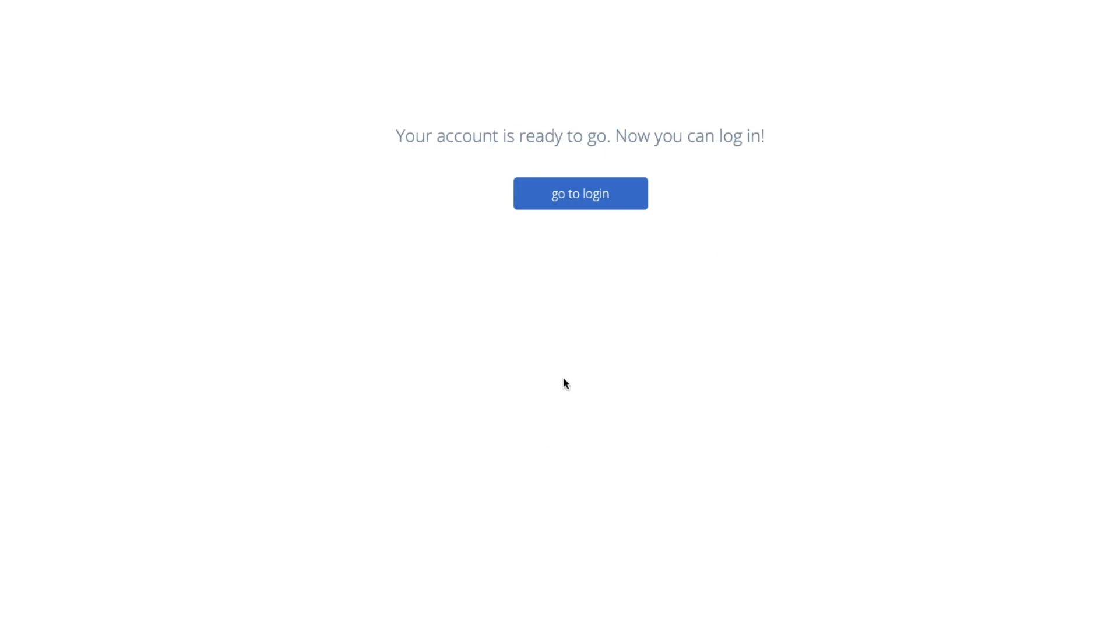
left_click(585, 205)
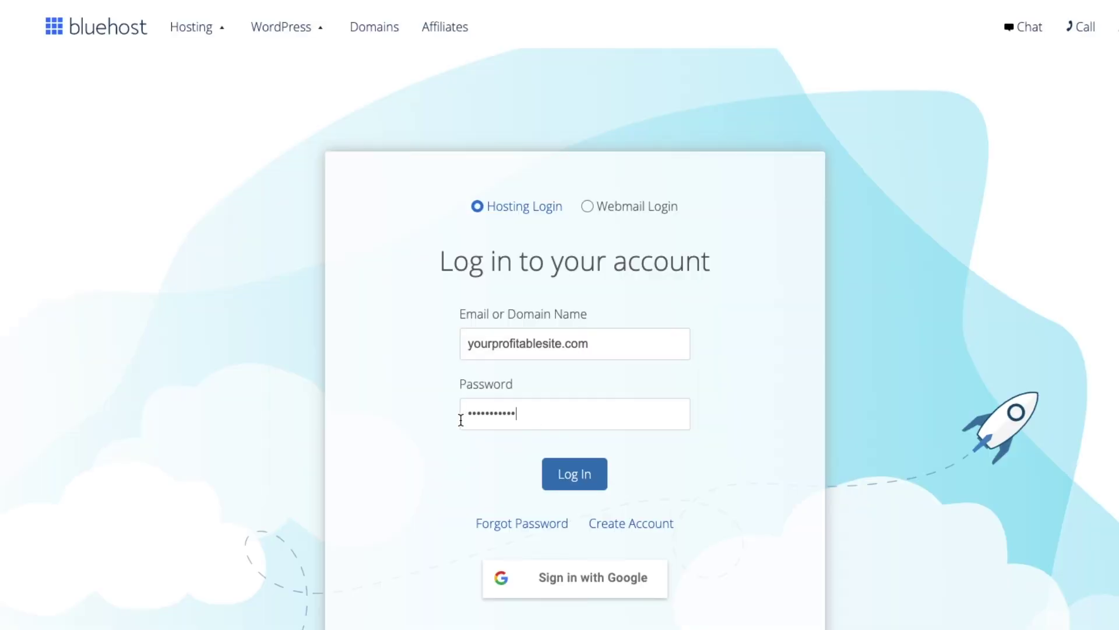
left_click(574, 484)
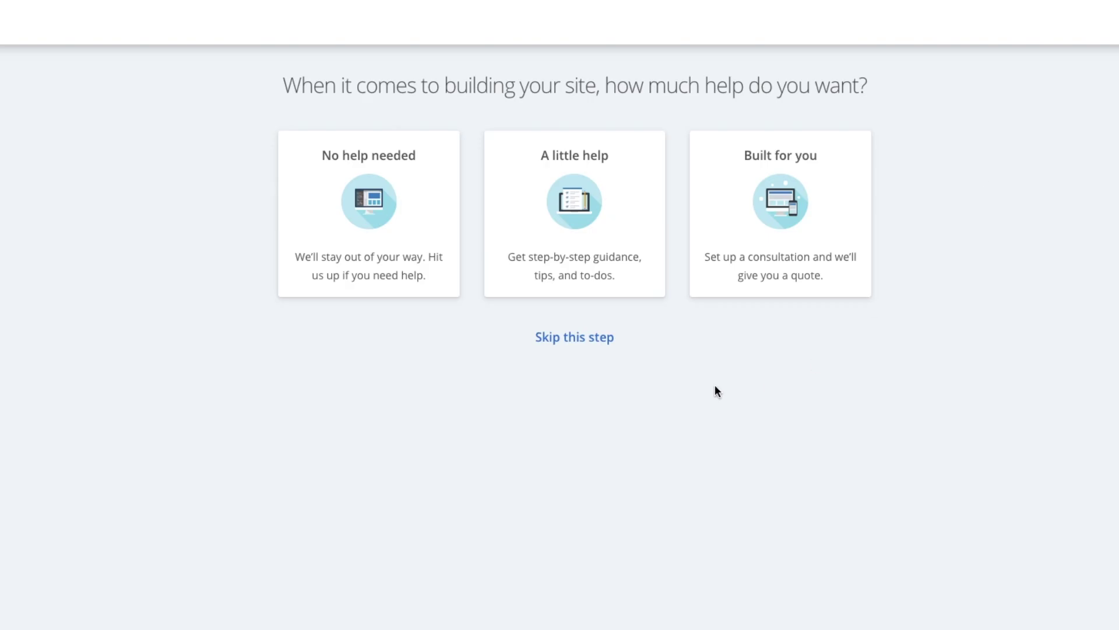
Step: Skip all the onboarding questions, including adding extra pages
left_click(579, 345)
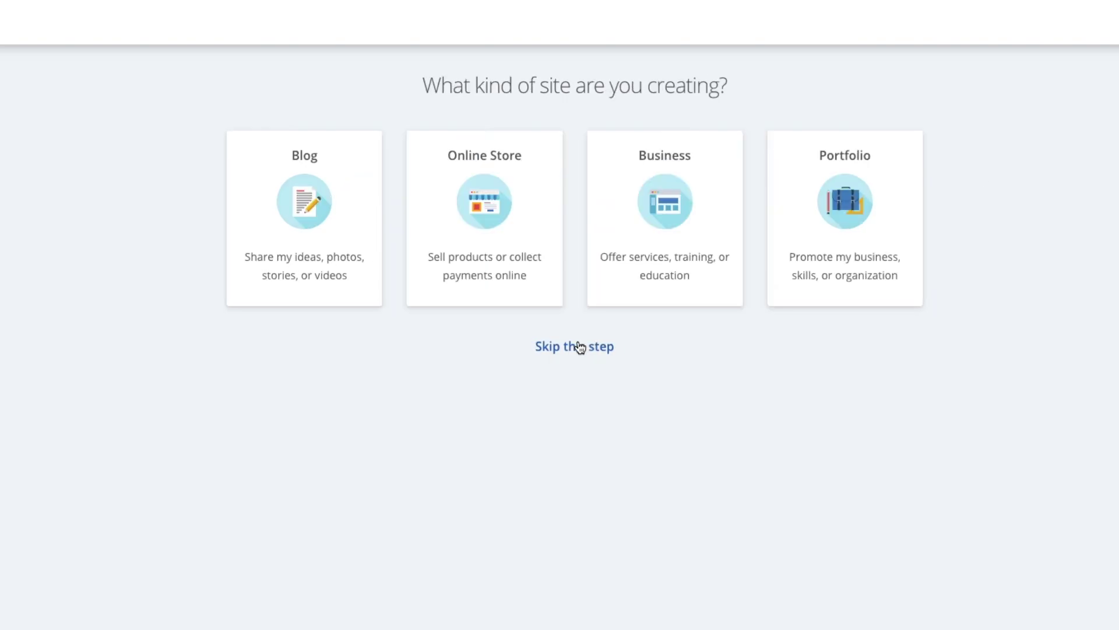
left_click(580, 347)
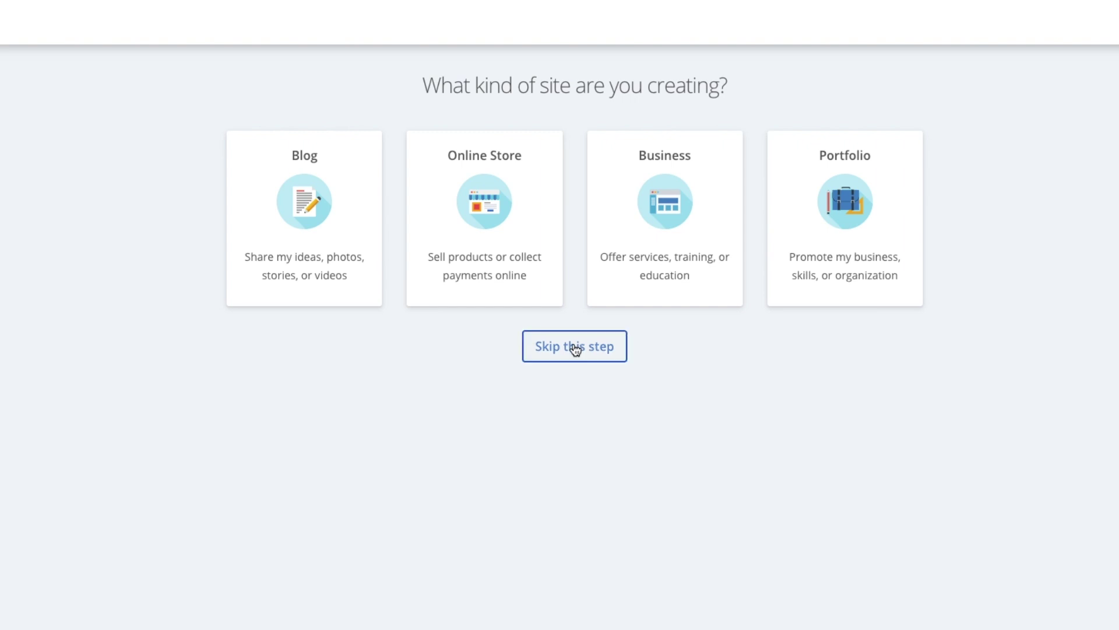
left_click(563, 528)
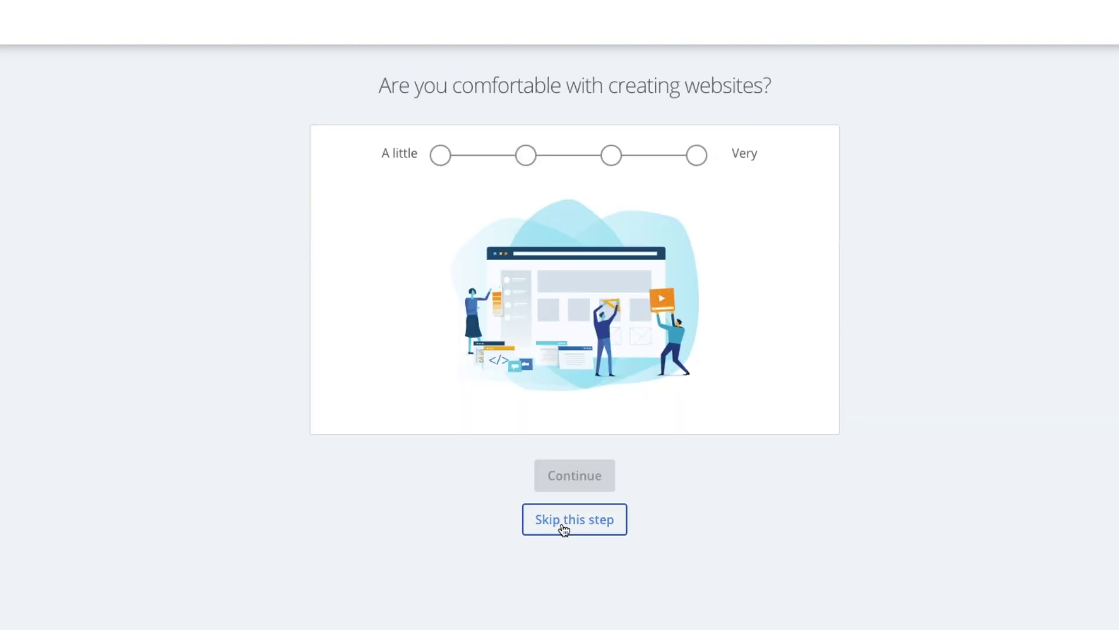
left_click(573, 484)
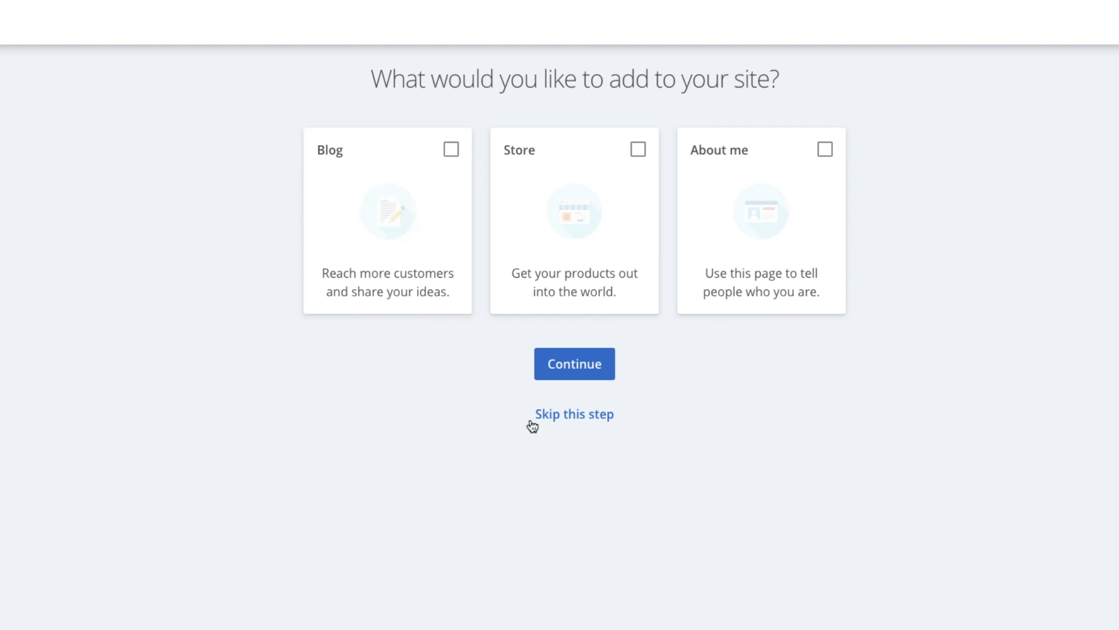
left_click(554, 415)
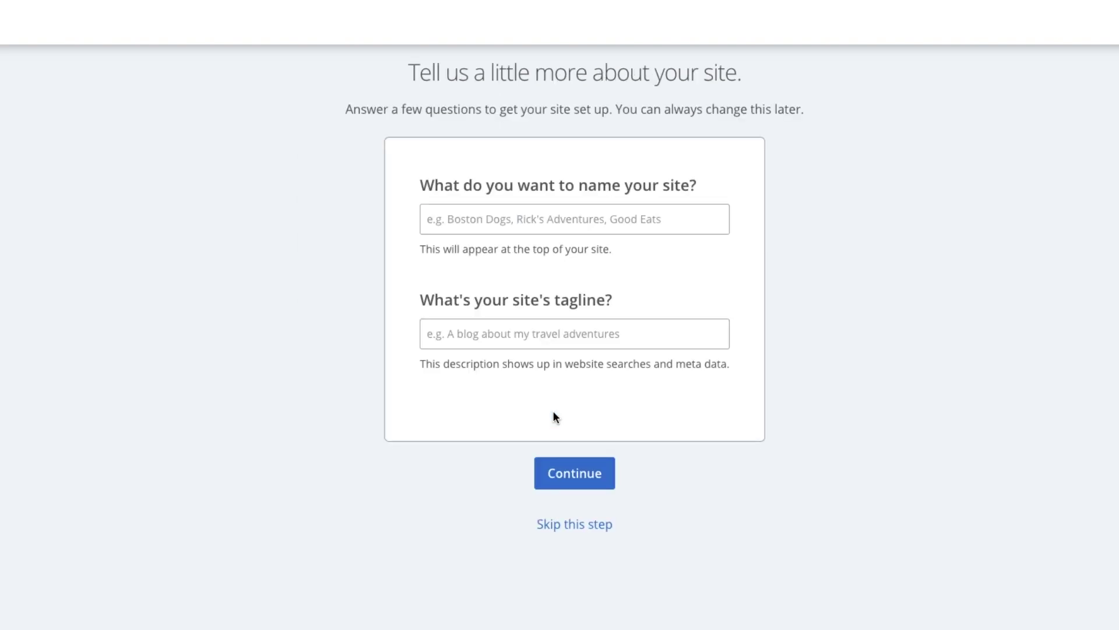
Step: Name the site 'Your Profitable Business Name' and continue to theme selection
left_click(562, 217)
type("Your Profitable Business Name")
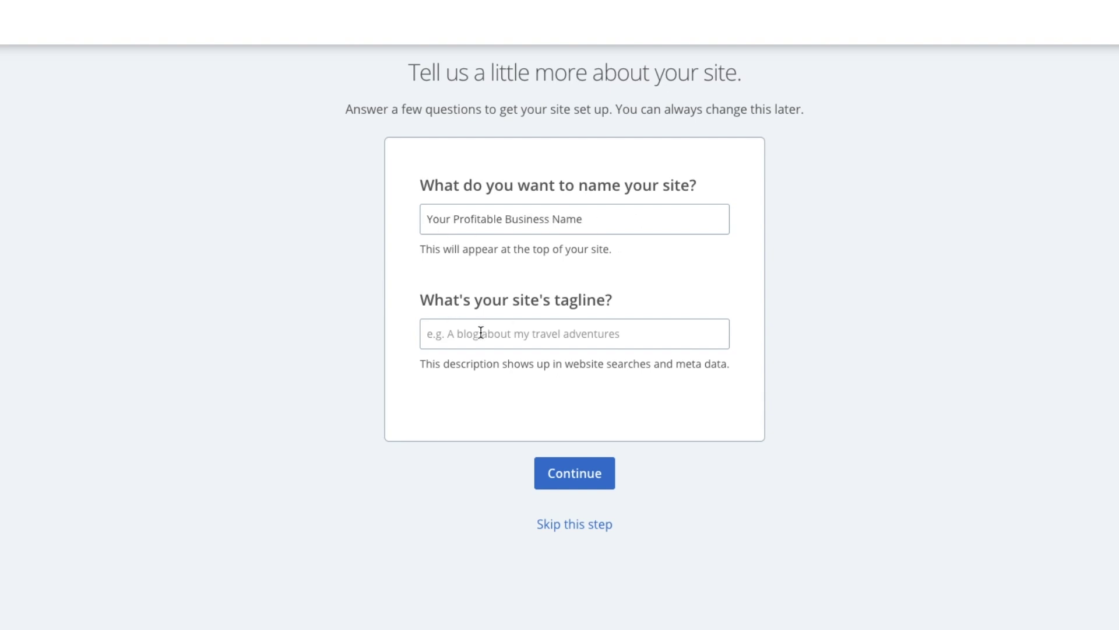
left_click(578, 473)
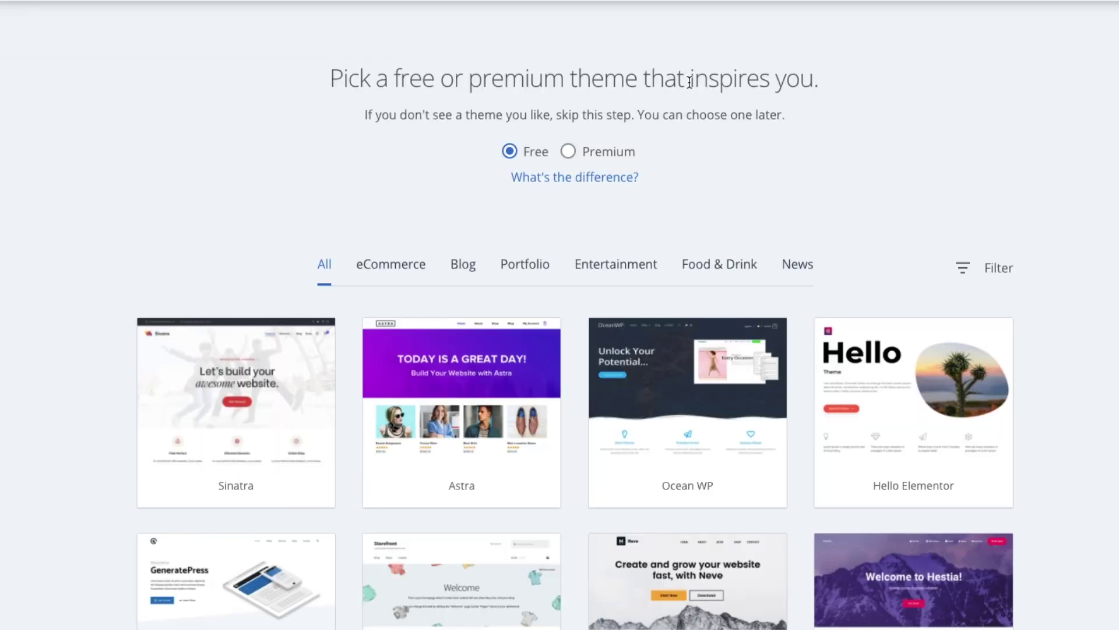
Step: Apply the Hello Elementor theme, then log in to the new site's WordPress dashboard
scroll(1102, 181, "down", 1)
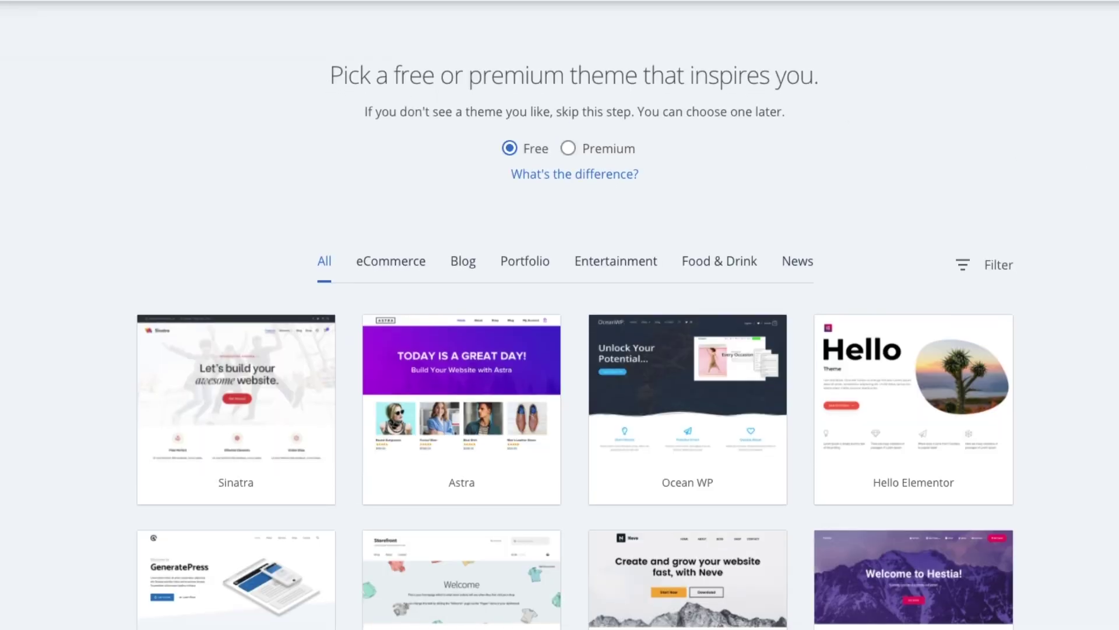
scroll(575, 332, "down", 3)
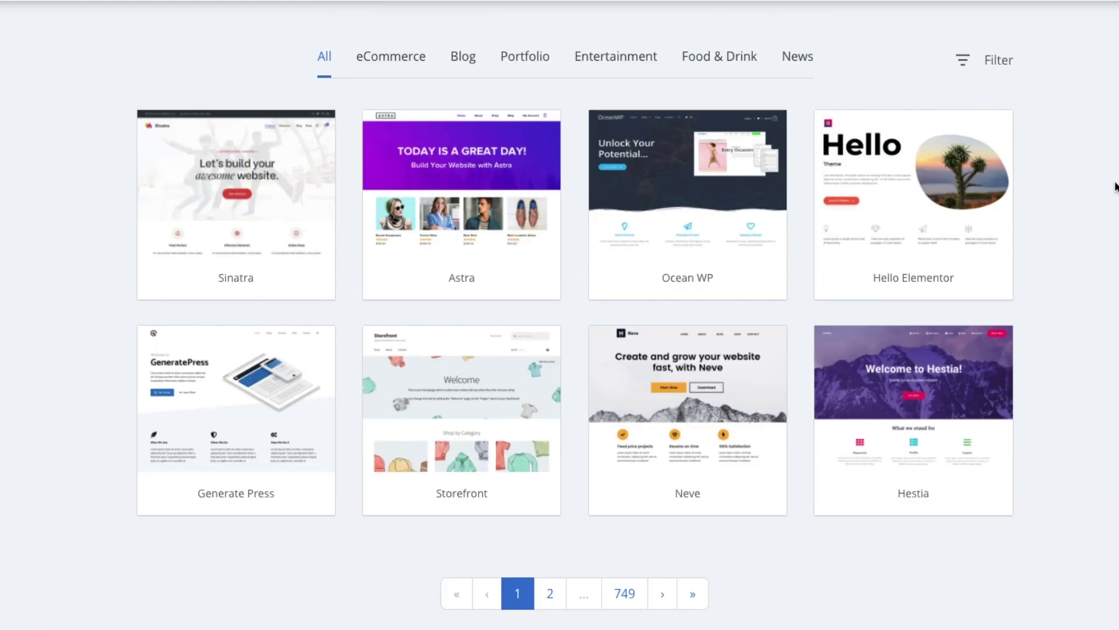
mouse_move(912, 224)
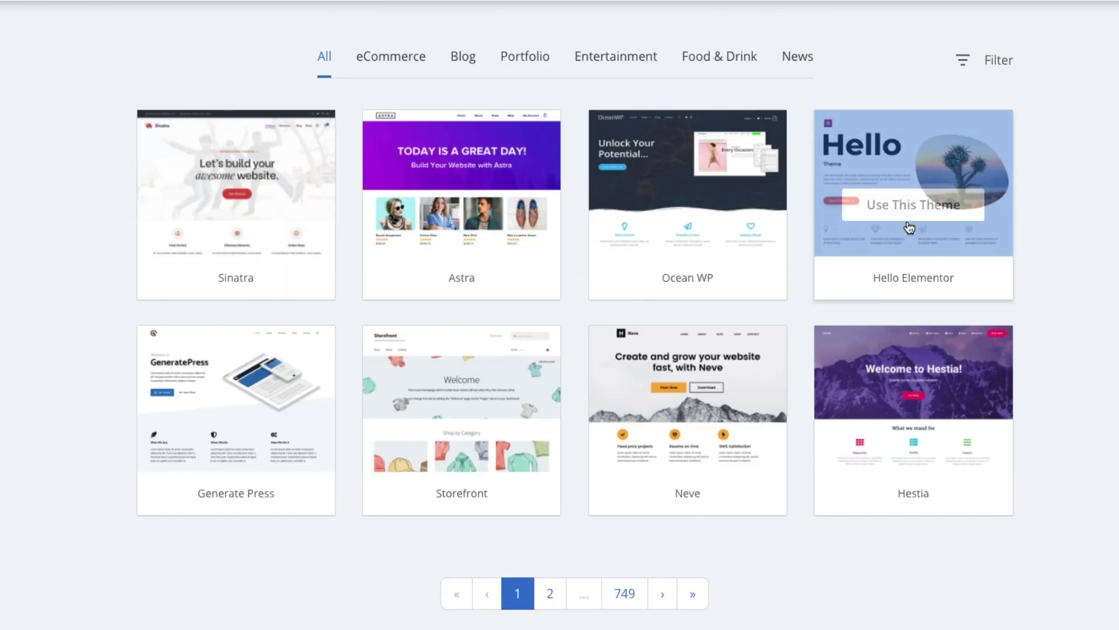
left_click(906, 204)
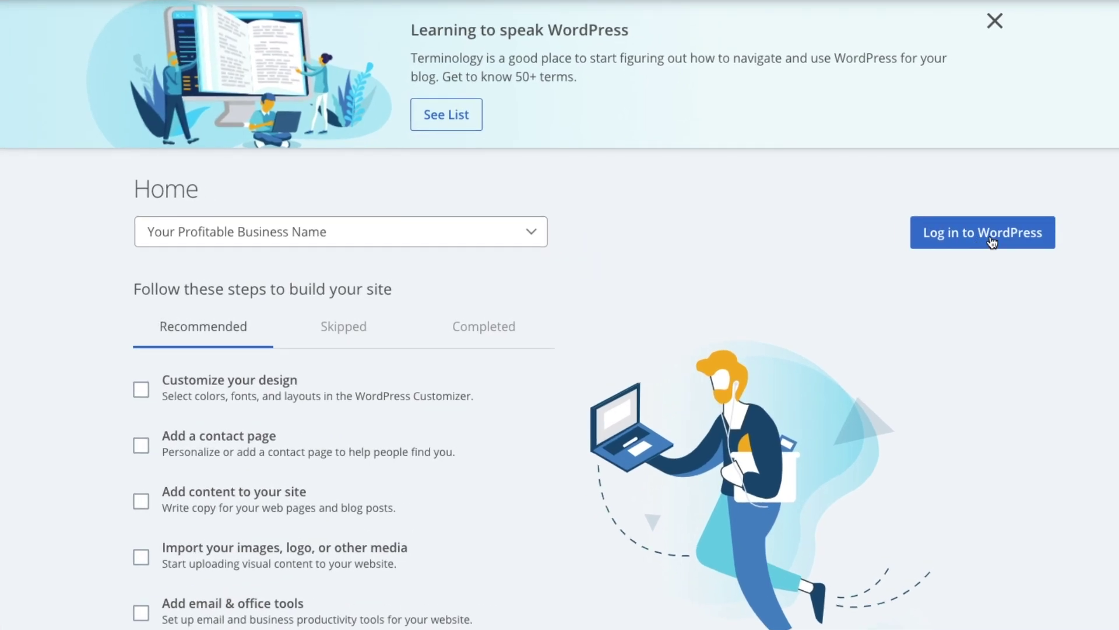
left_click(991, 240)
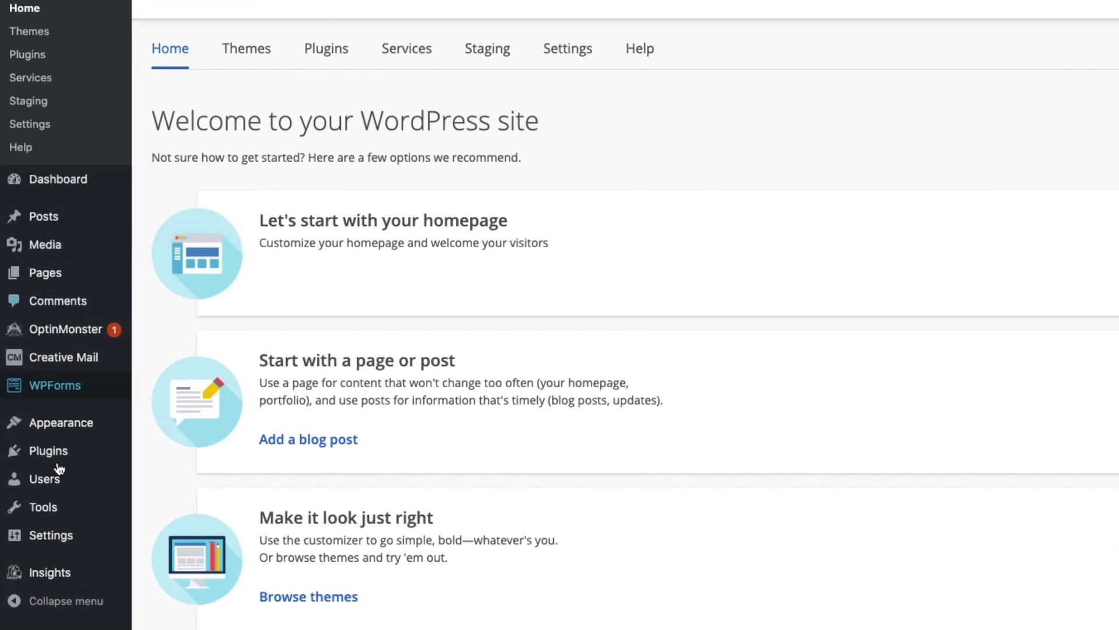
Step: Search plugins for 'elementor', then install and activate Elementor Website Builder
mouse_move(59, 457)
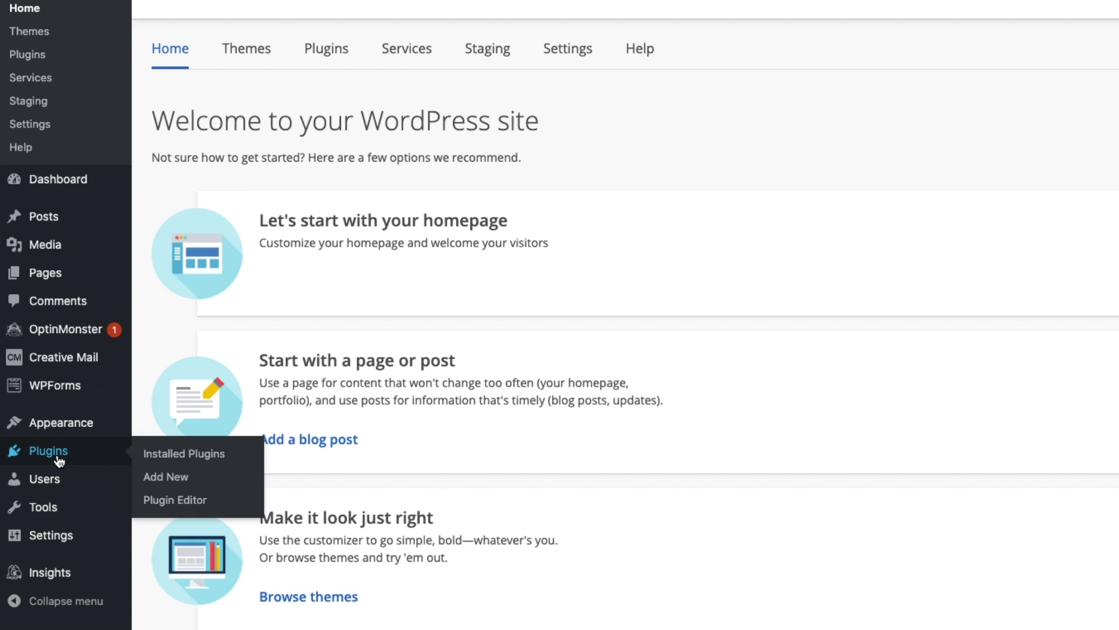
left_click(182, 478)
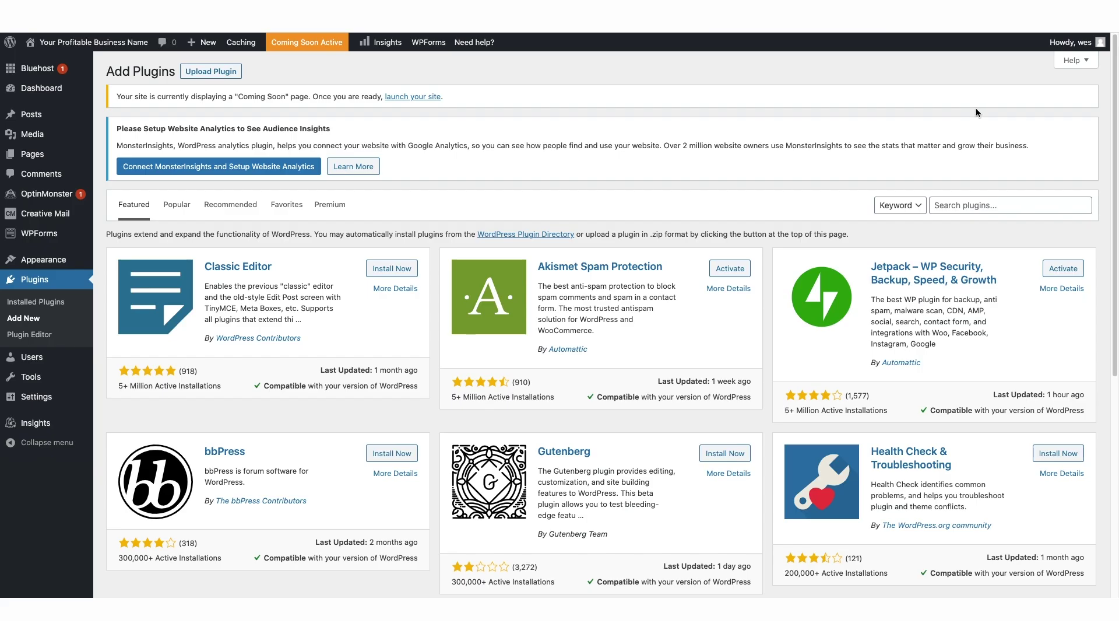
left_click(946, 206)
type("eleme")
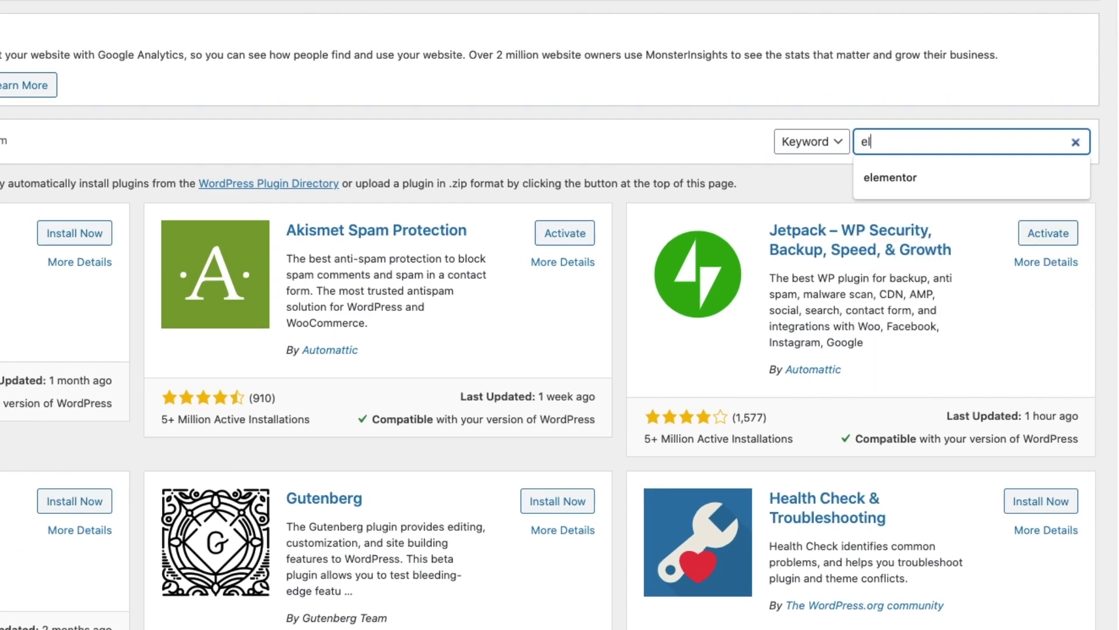
type("ntor")
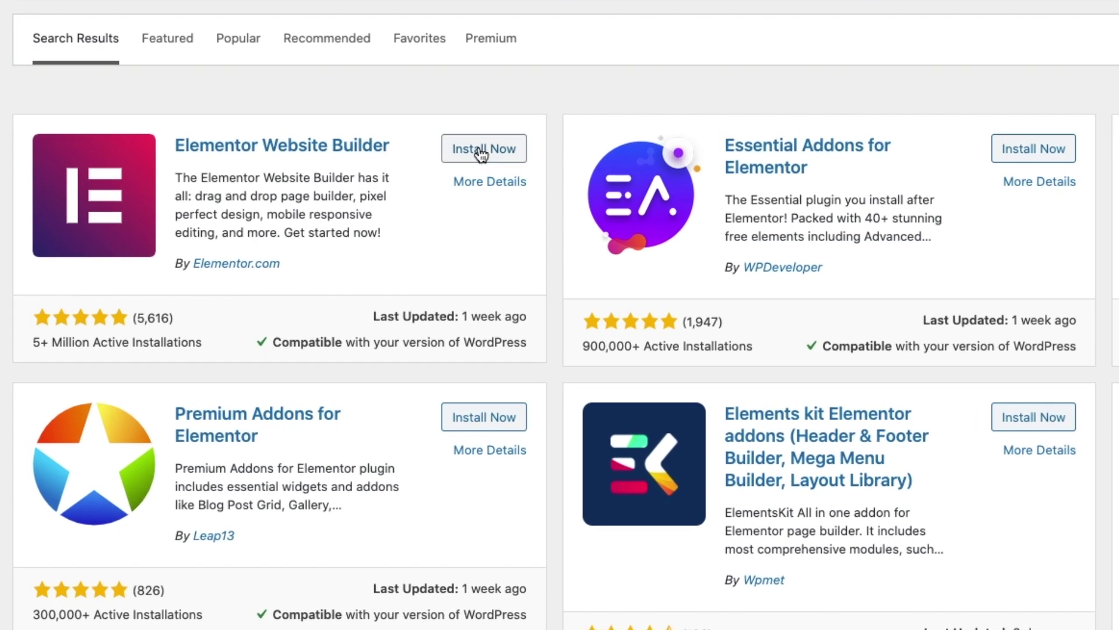
left_click(482, 154)
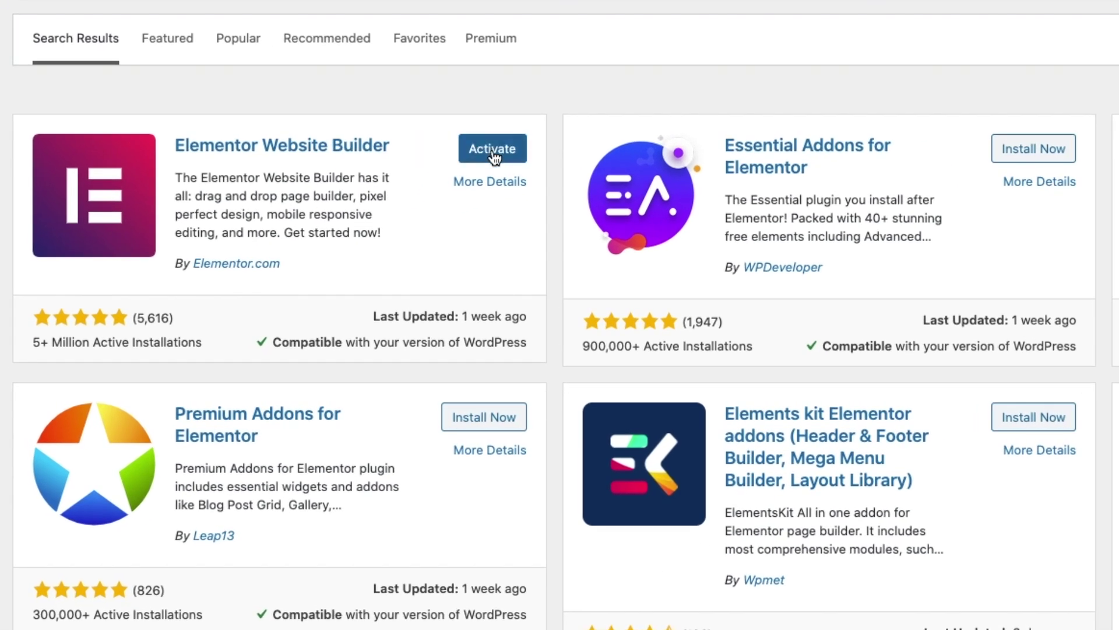
left_click(481, 153)
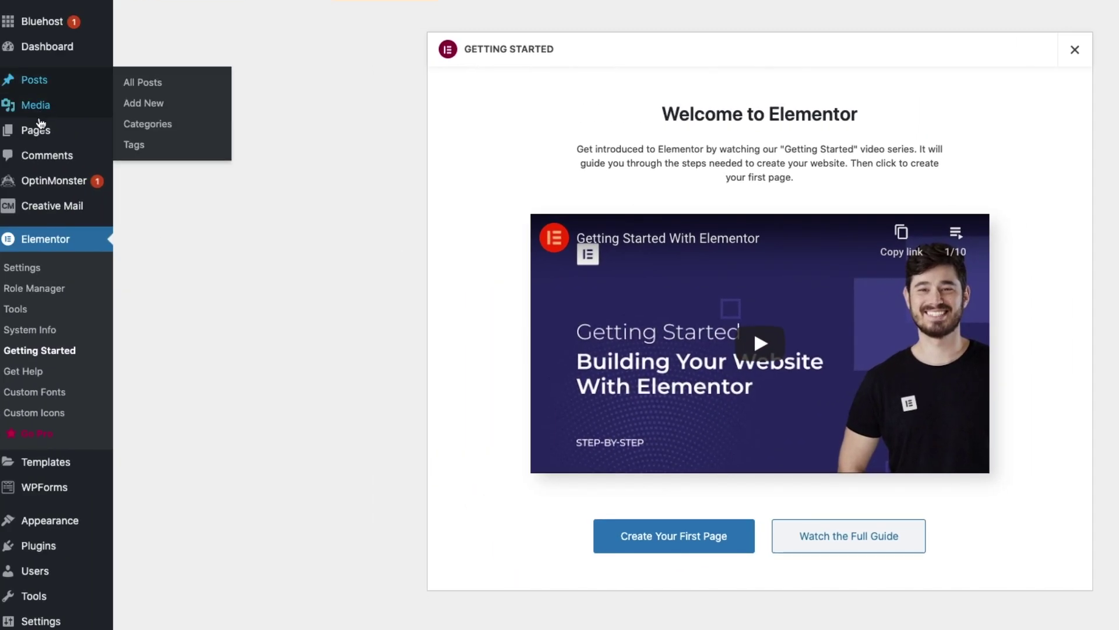
Step: Create a new page and open it in the Elementor editor
mouse_move(39, 130)
left_click(135, 153)
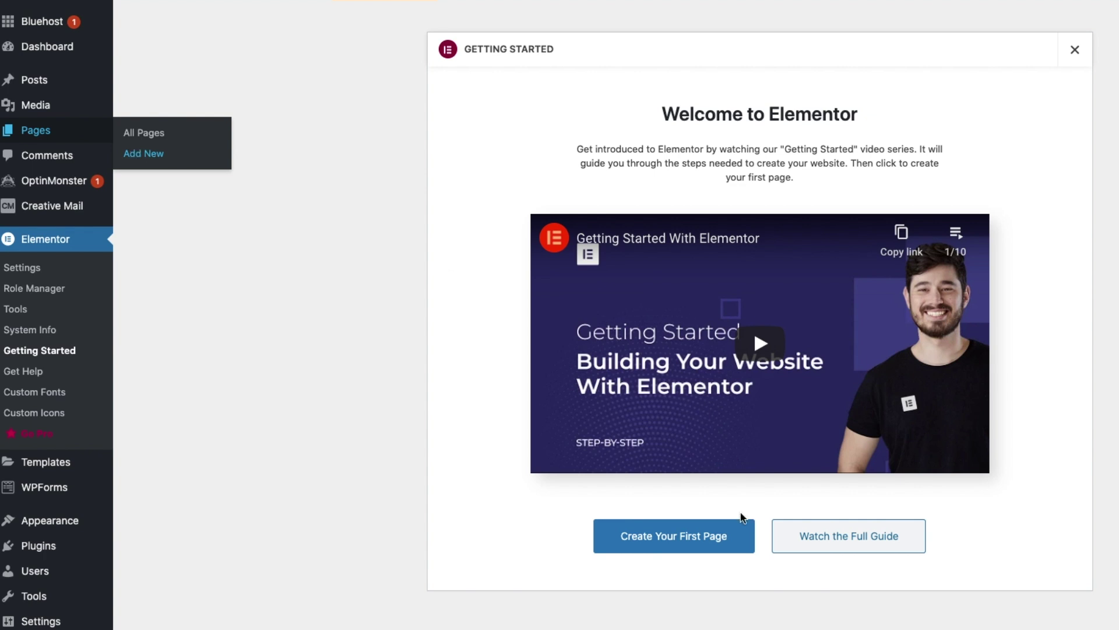
left_click(675, 537)
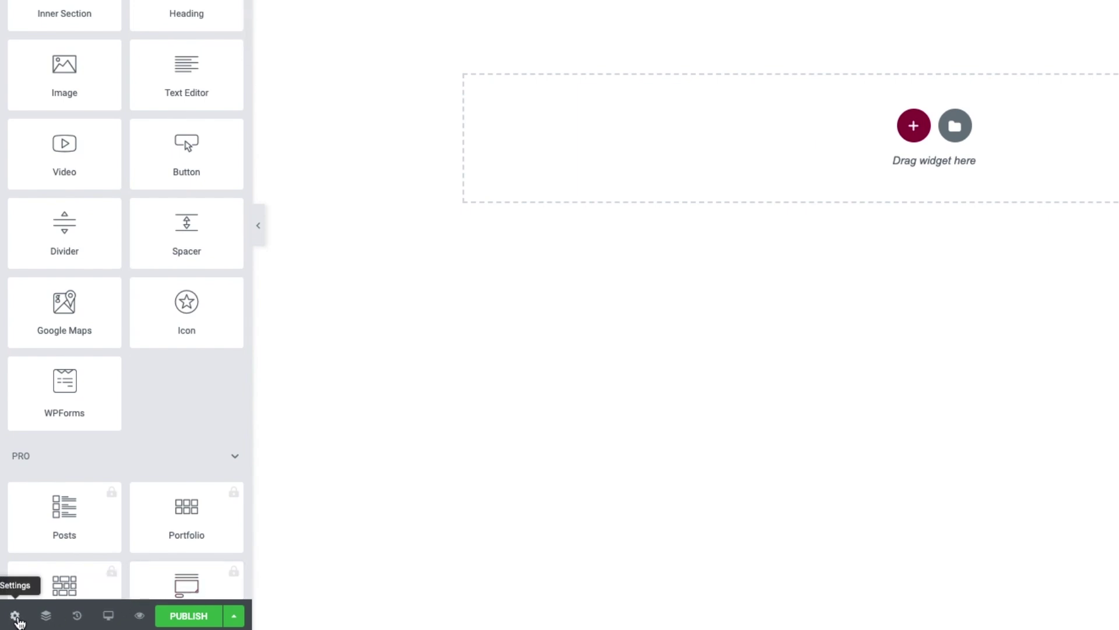
Step: Set the page layout to Elementor Canvas and publish the page
left_click(15, 617)
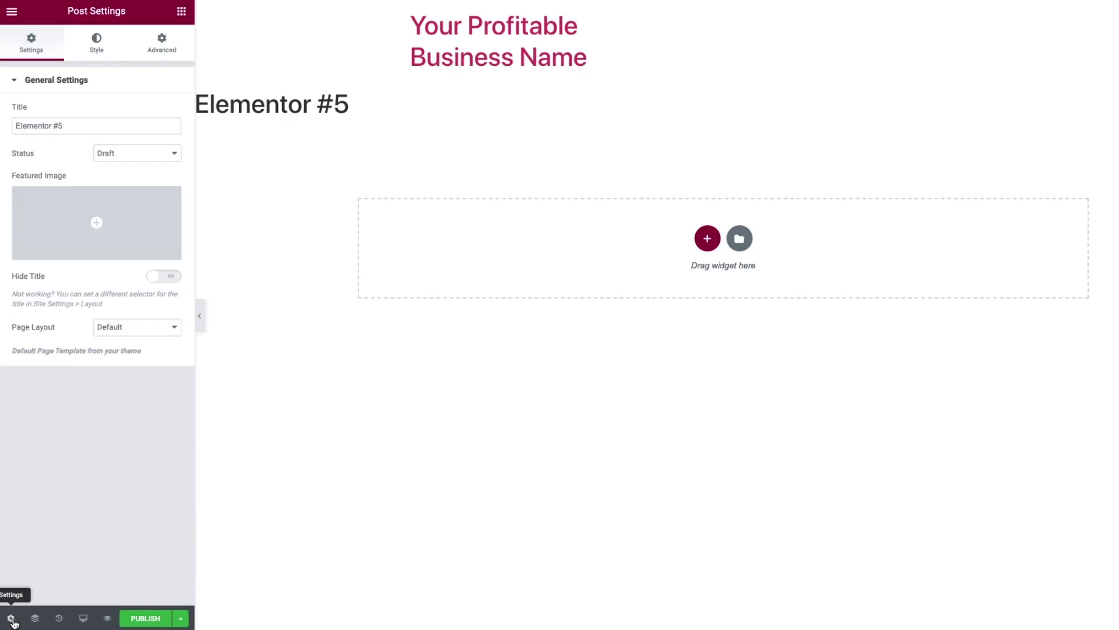
left_click(105, 330)
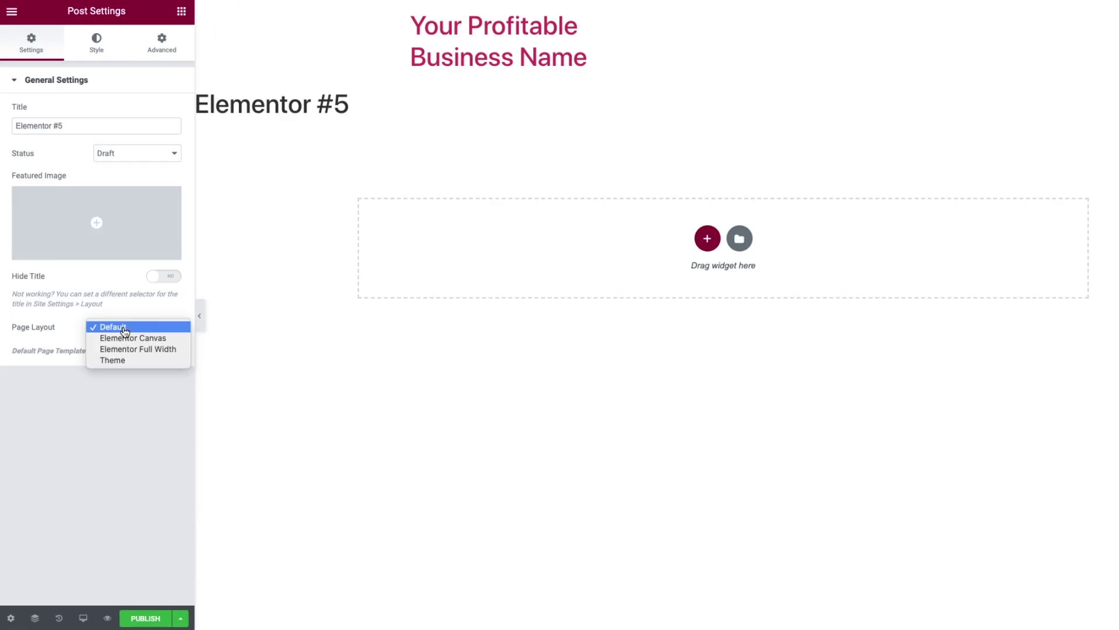
left_click(132, 338)
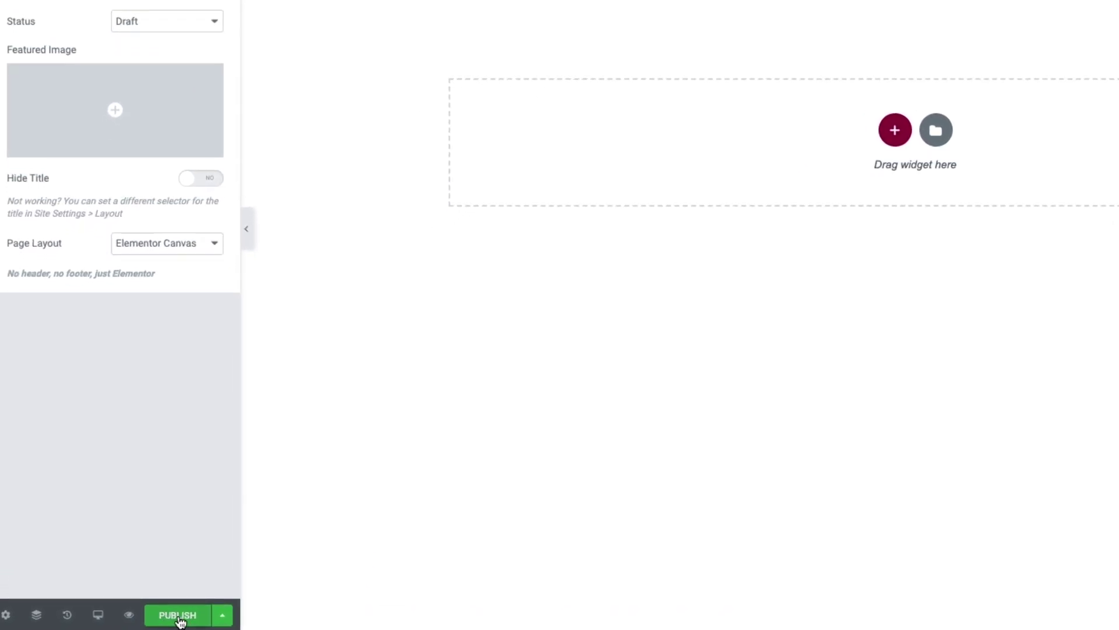
left_click(180, 622)
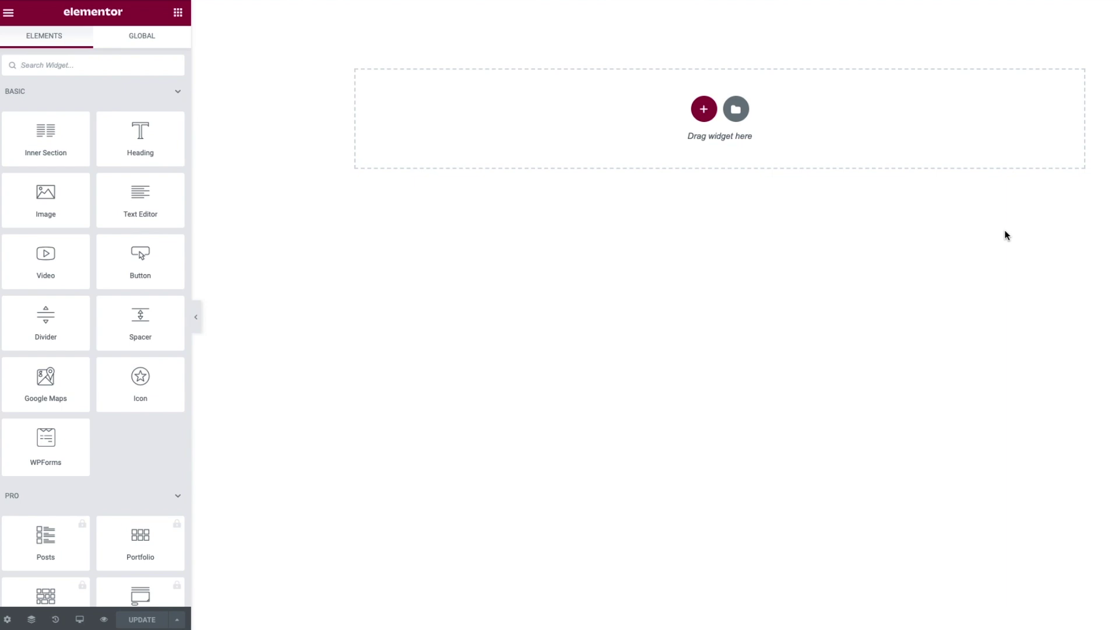
Step: Browse the template library's Pages and insert the Homepage – Study template
left_click(735, 112)
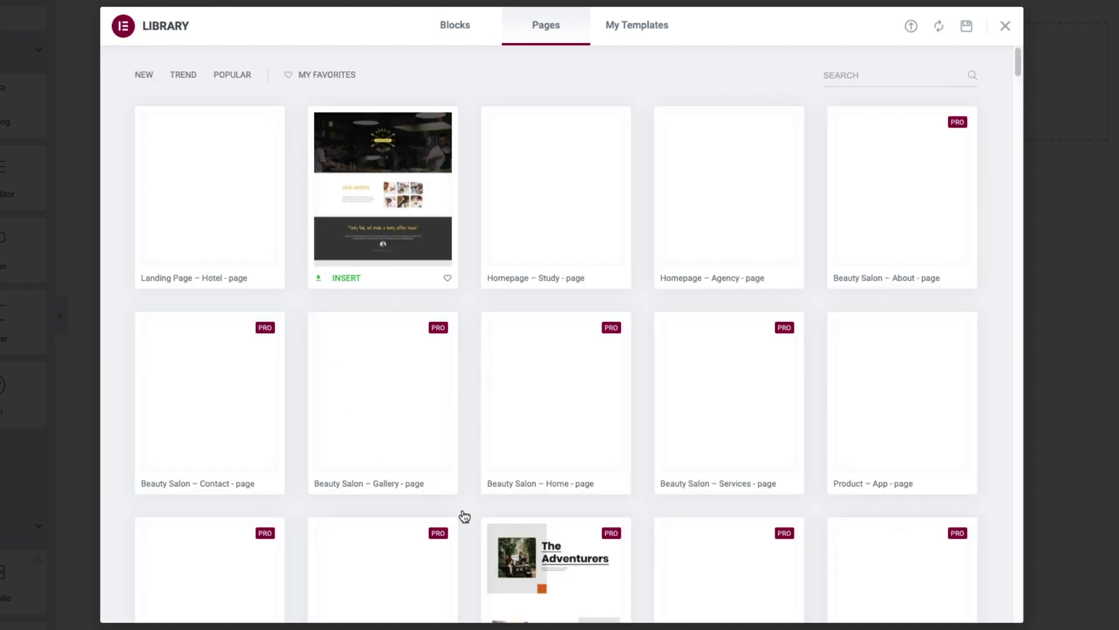
mouse_move(830, 268)
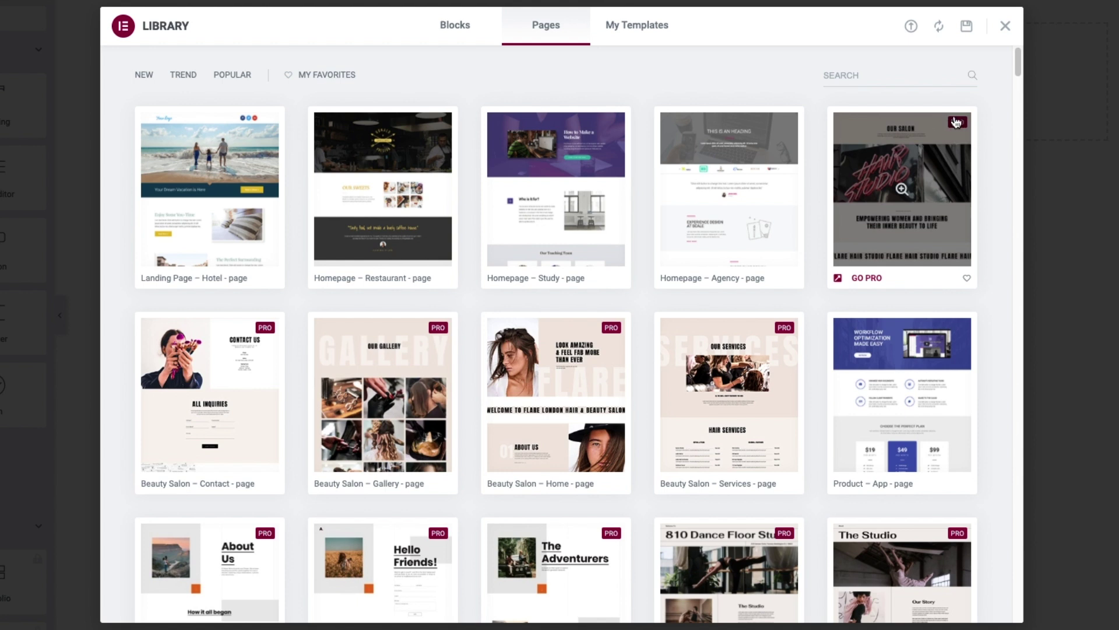
mouse_move(790, 332)
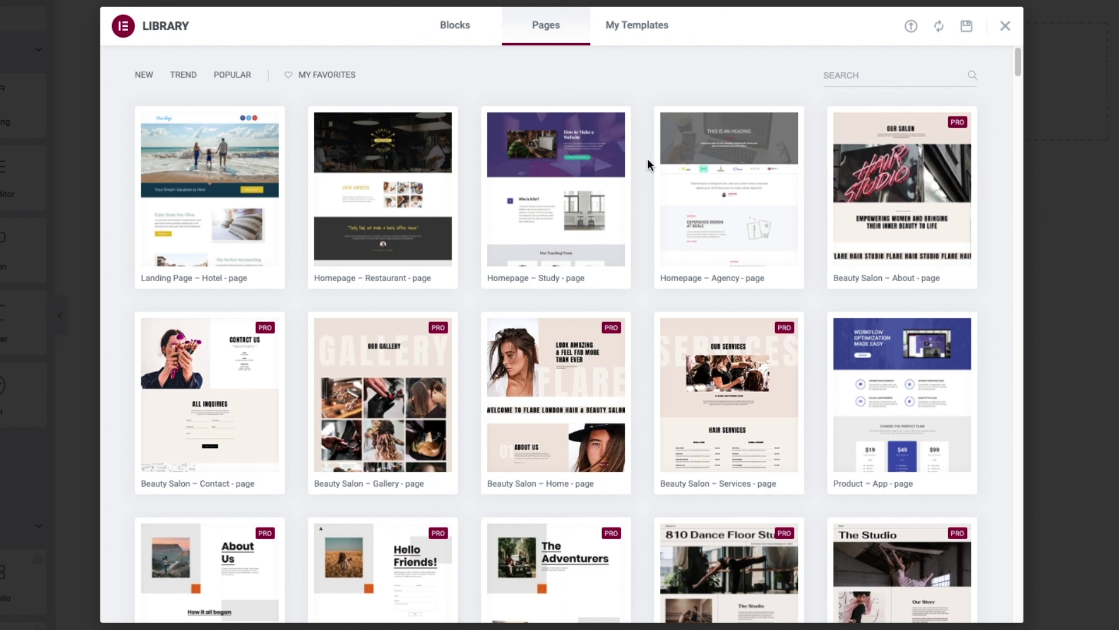
scroll(647, 159, "down", 5)
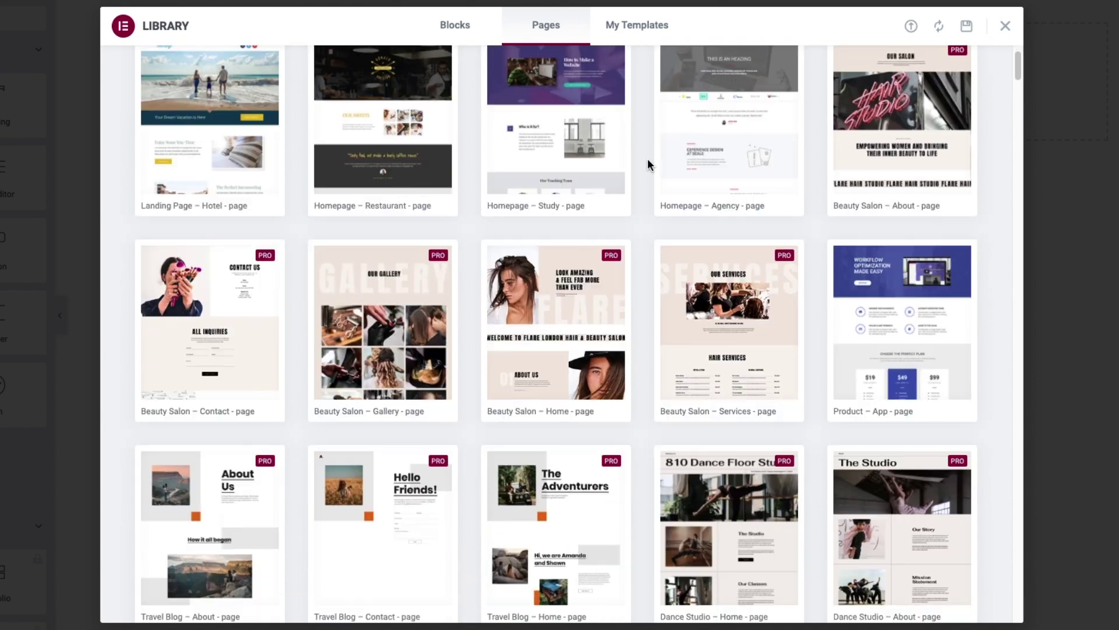
scroll(647, 159, "down", 15)
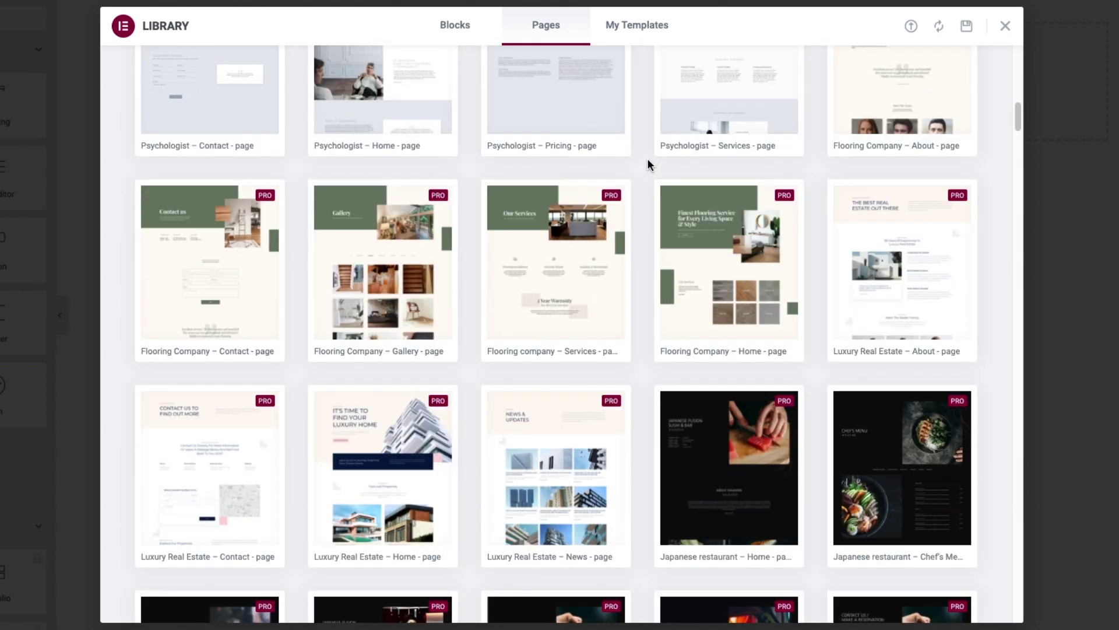
scroll(647, 159, "down", 8)
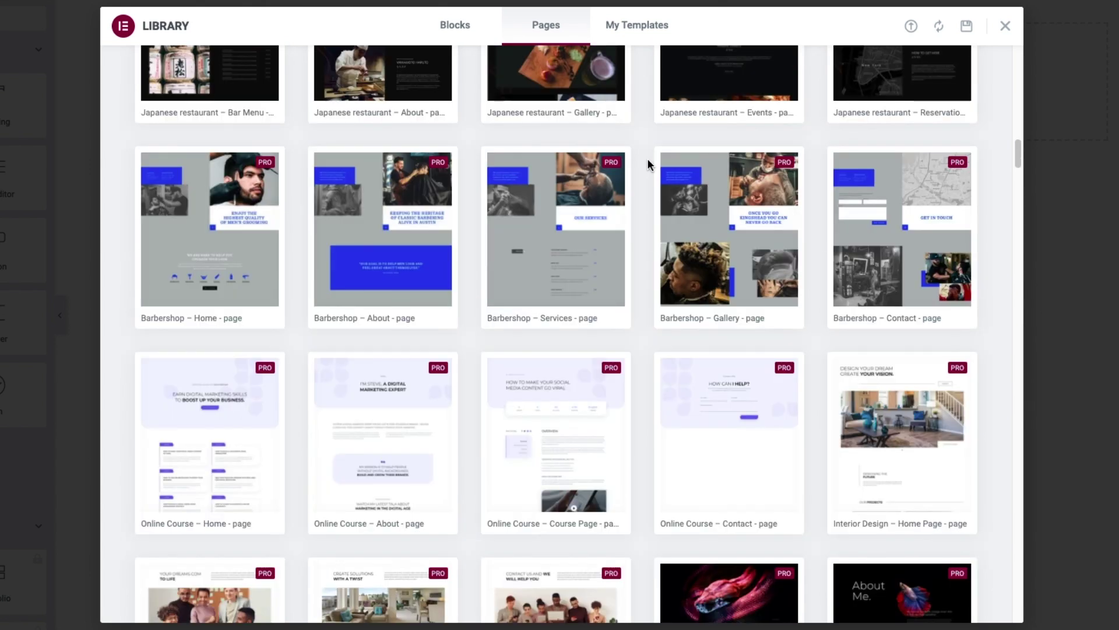
scroll(647, 159, "up", 14)
scroll(647, 159, "up", 14)
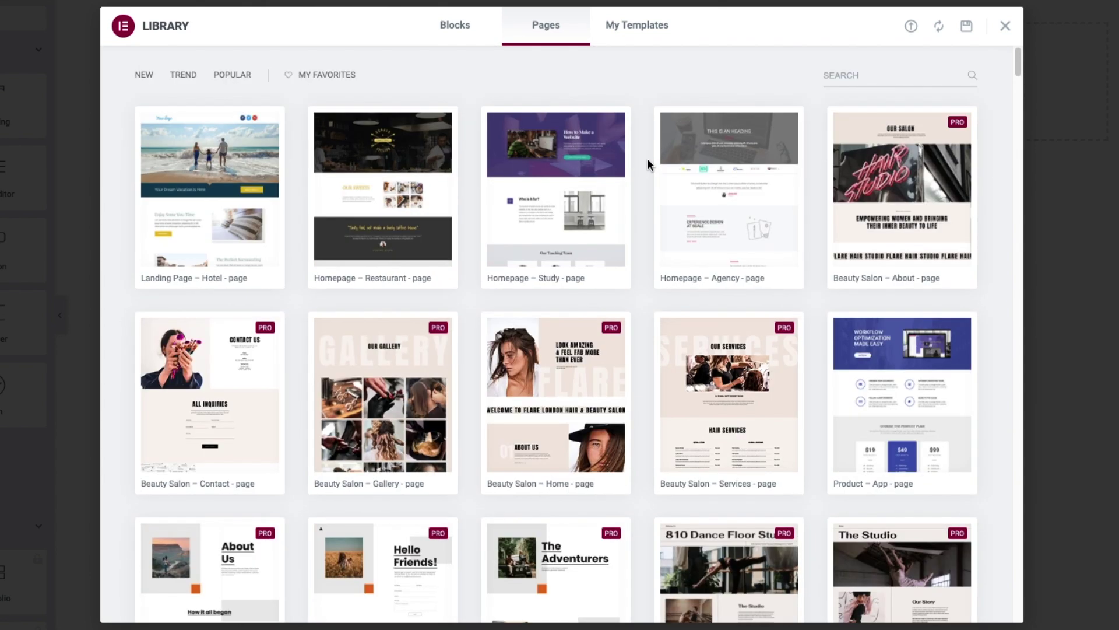
mouse_move(556, 192)
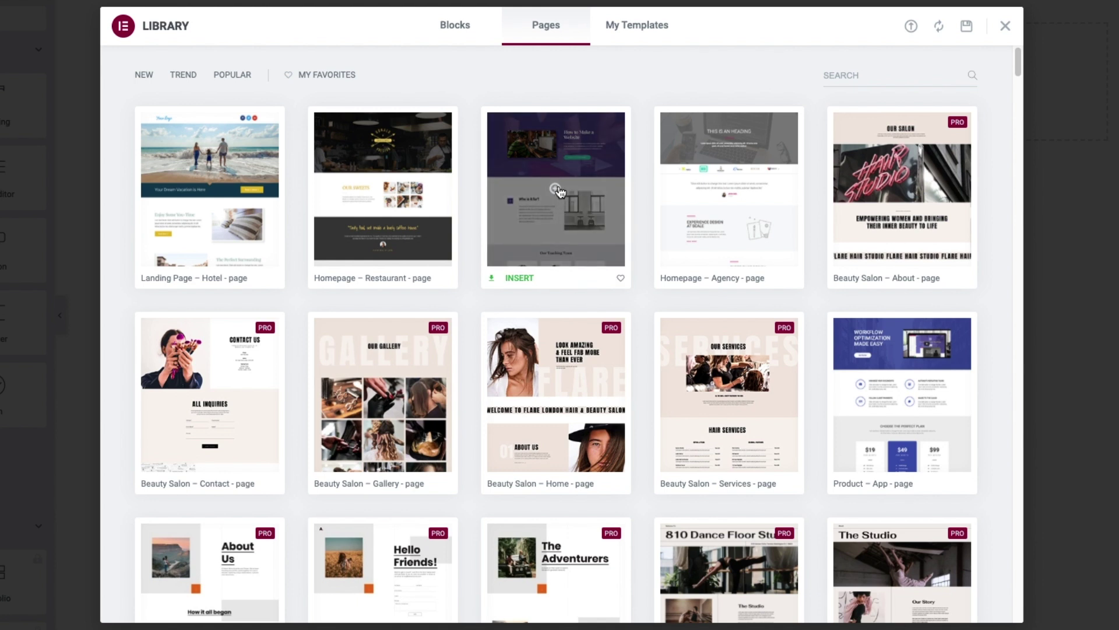
left_click(521, 280)
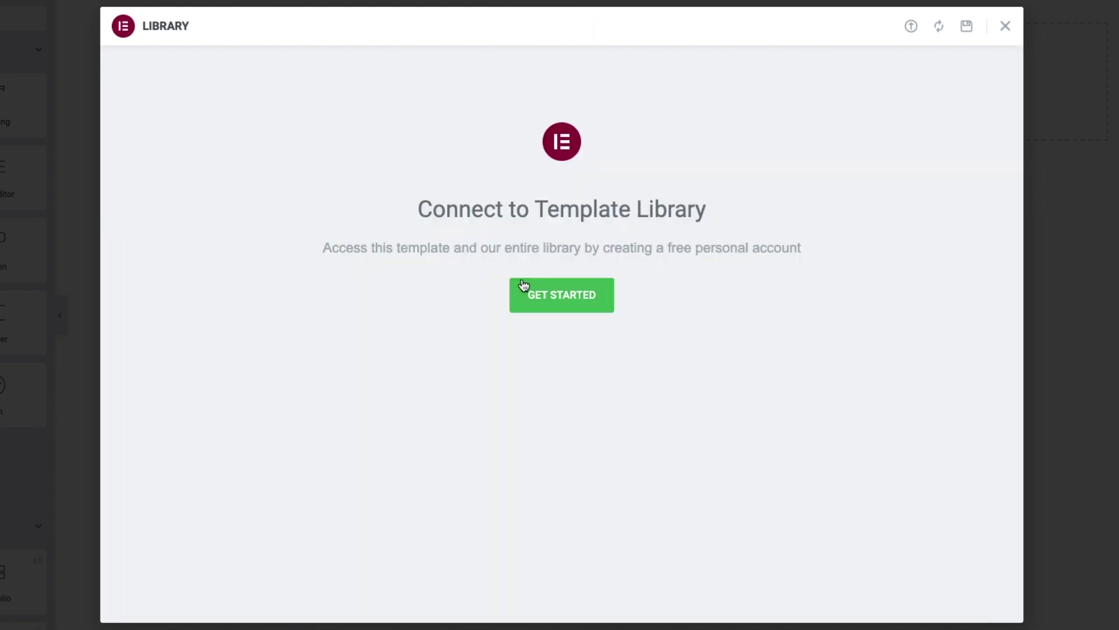
Step: Sign in to the Elementor account and connect the site to the Template Library
left_click(560, 296)
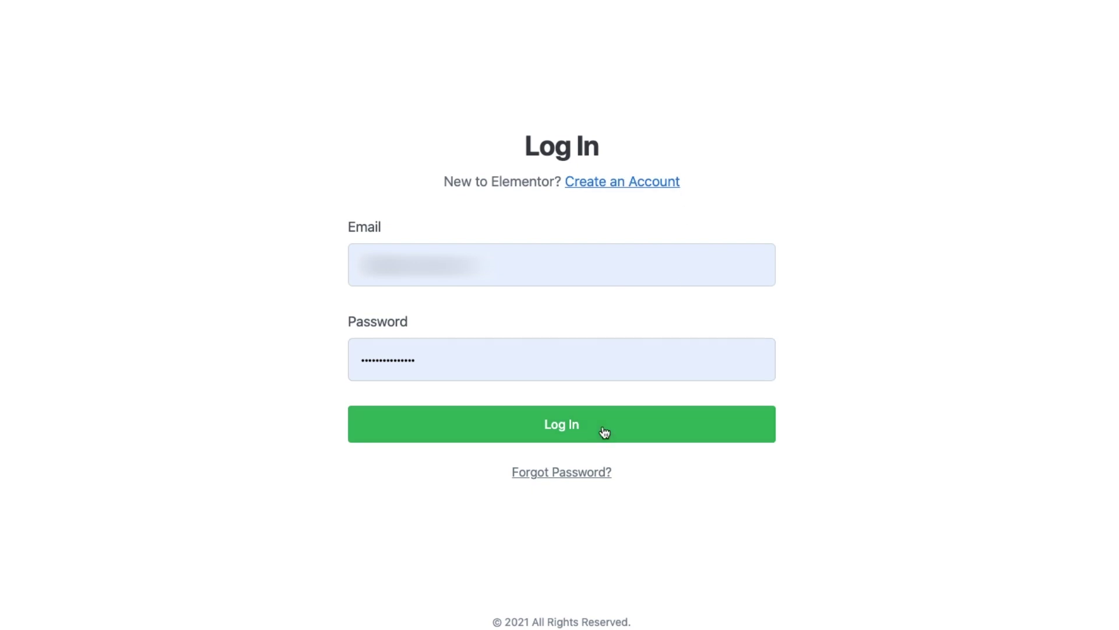
left_click(570, 428)
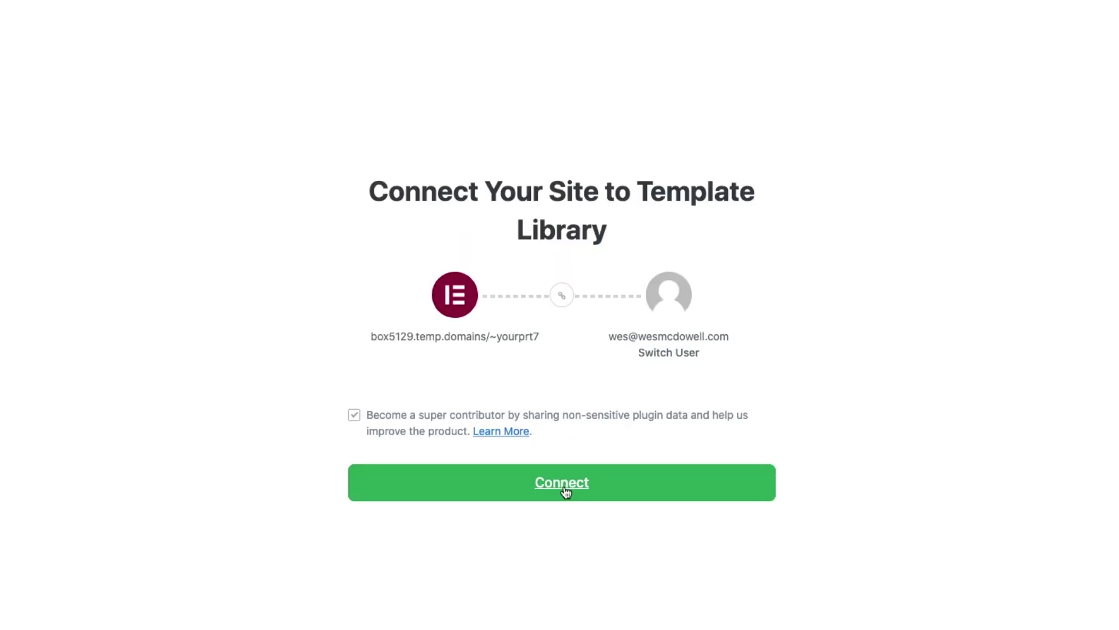
left_click(564, 492)
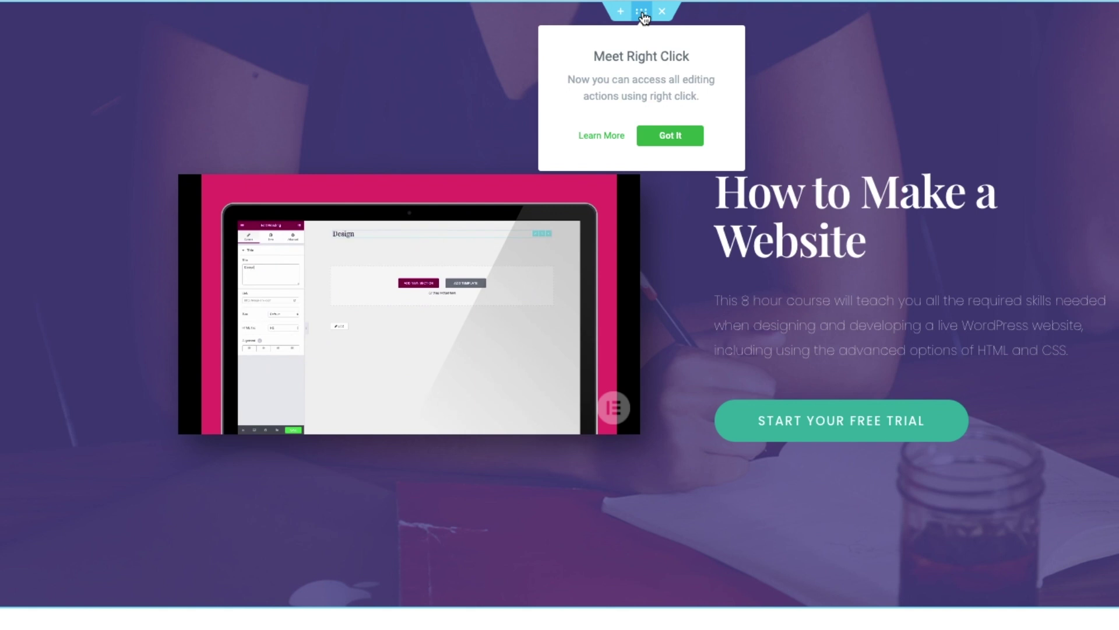
left_click(670, 136)
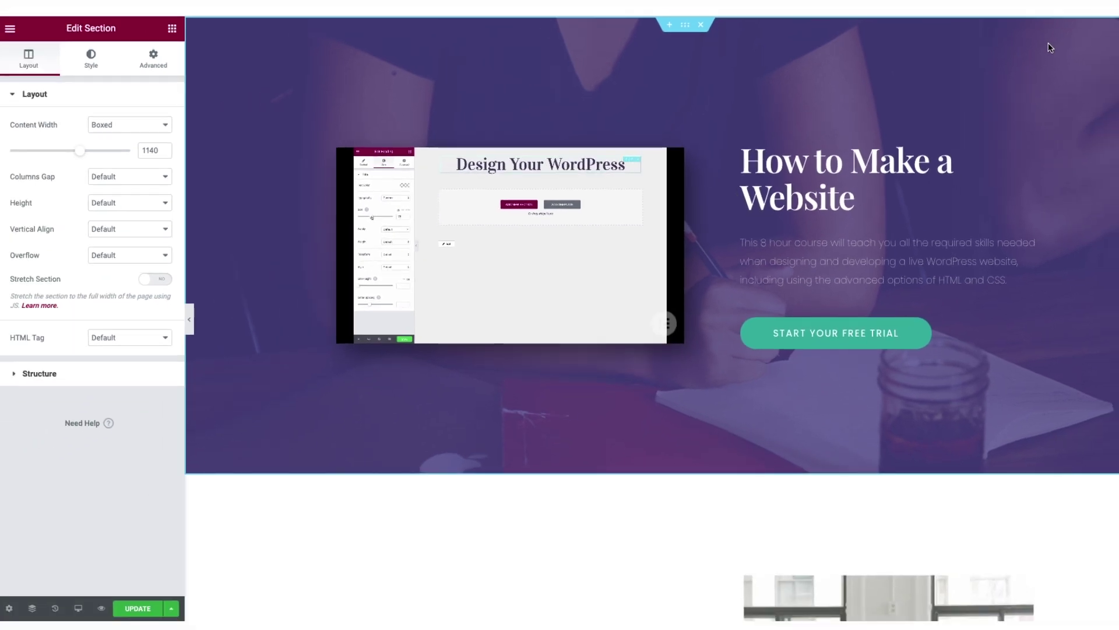
scroll(1056, 49, "down", 6)
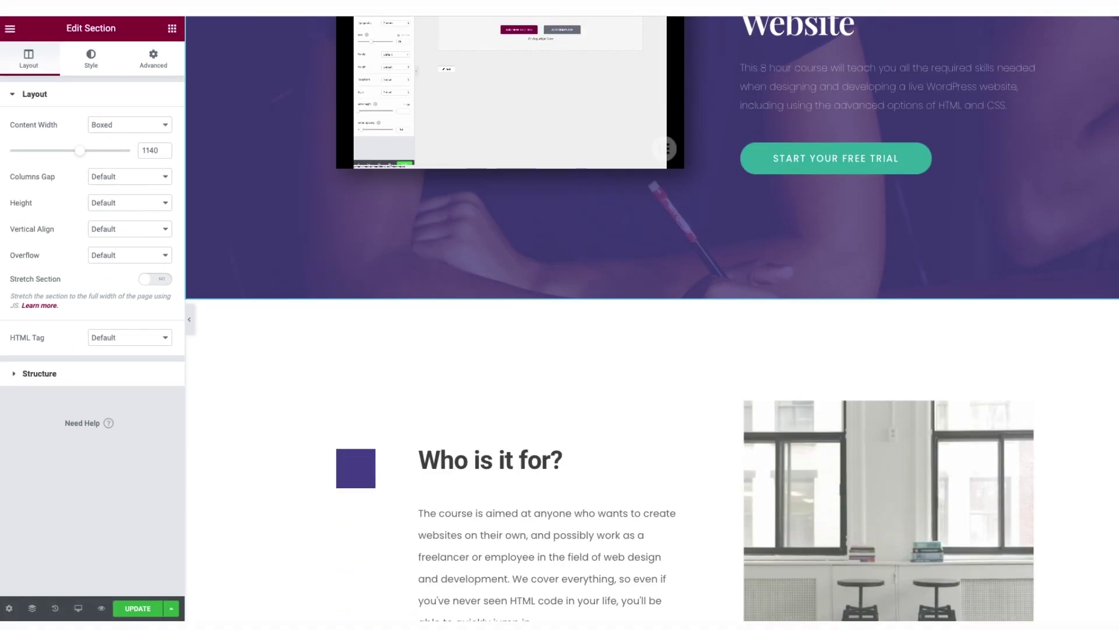
scroll(651, 327, "down", 9)
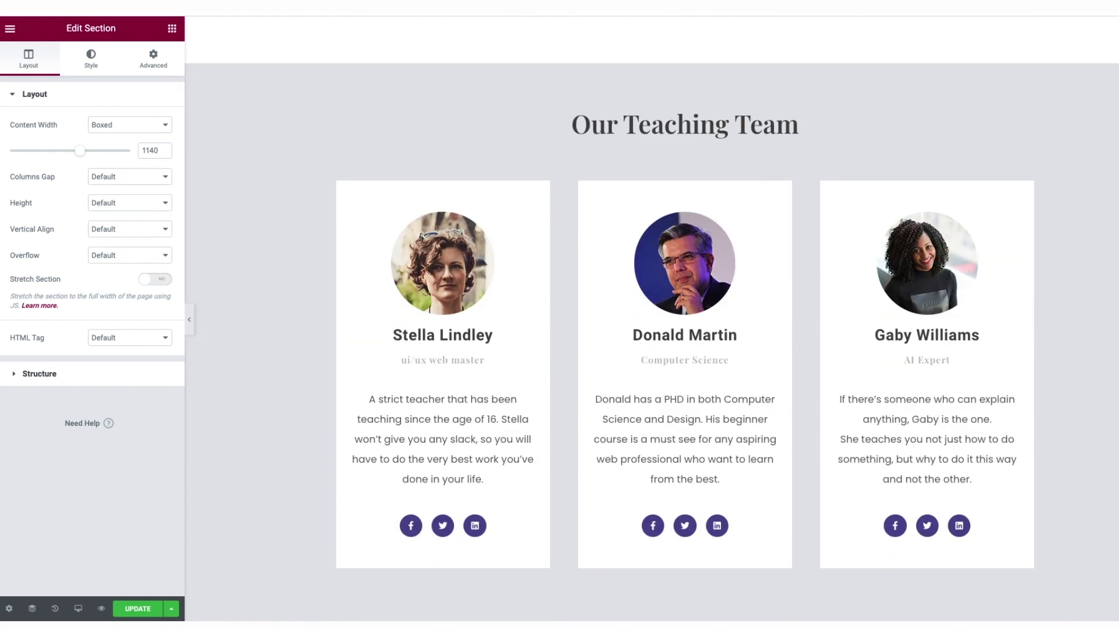
scroll(651, 319, "down", 10)
scroll(651, 318, "up", 18)
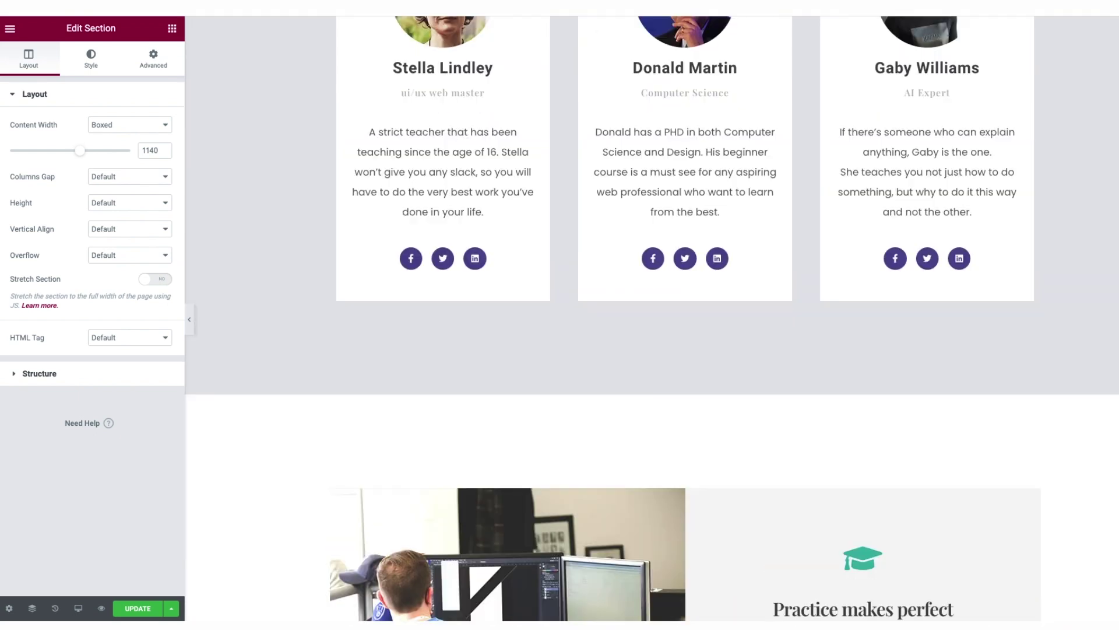
scroll(651, 318, "up", 7)
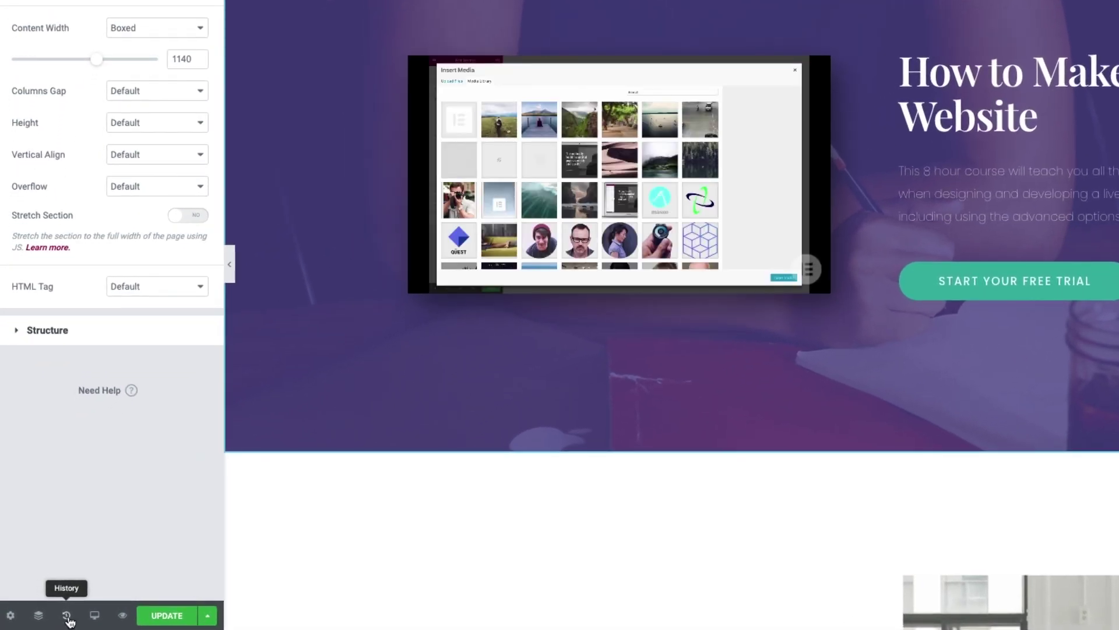
Step: Revert the page to the 'Editing Started' history entry, removing the Study template
left_click(67, 618)
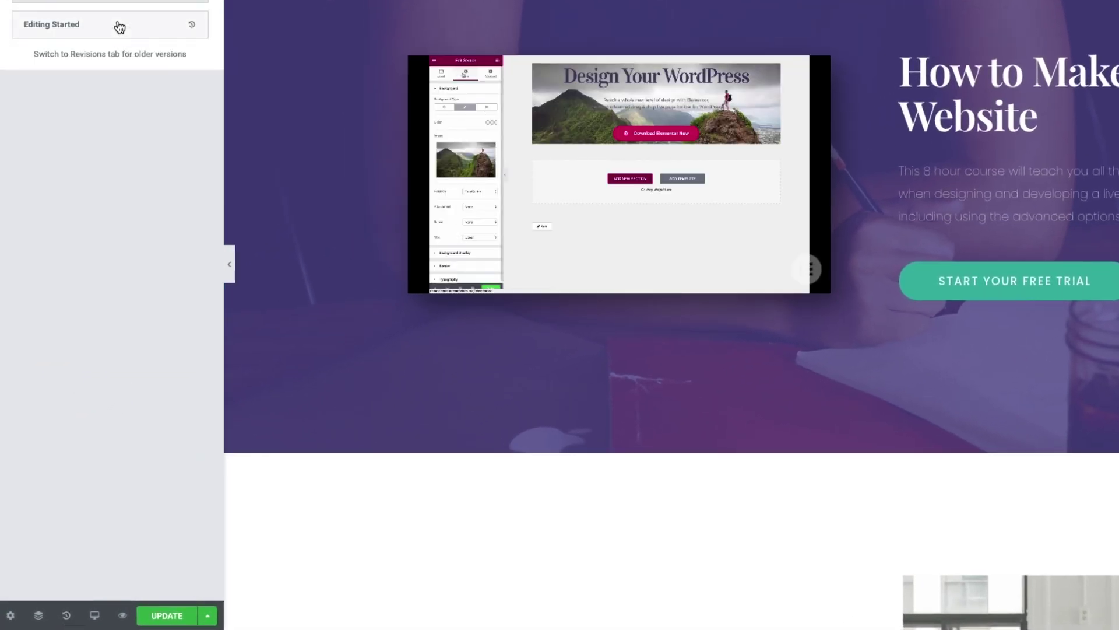
left_click(119, 26)
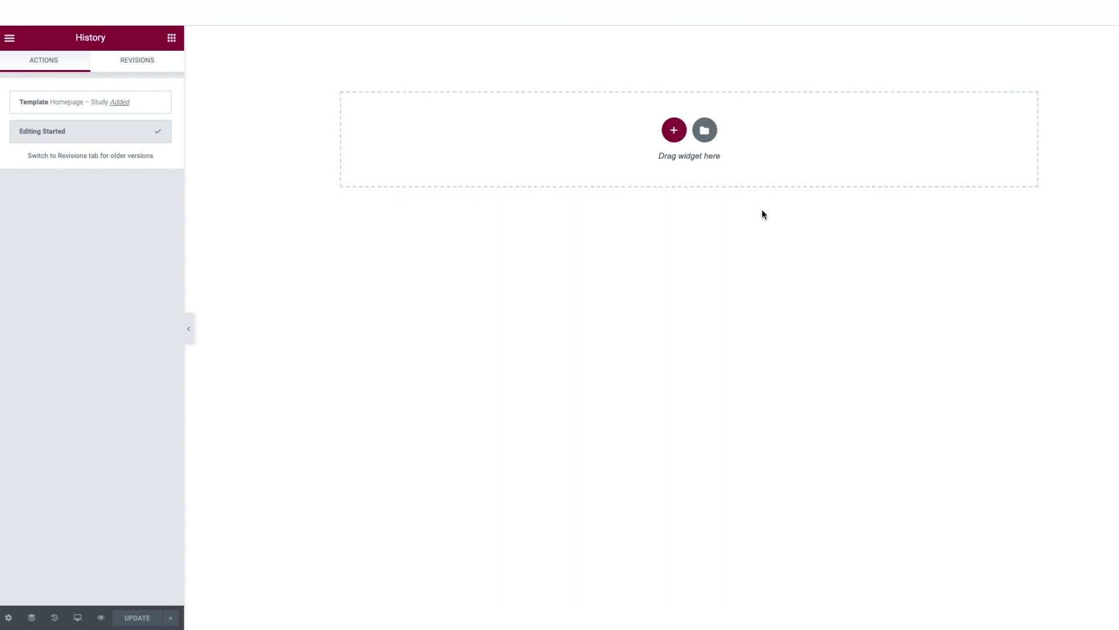
Step: Add a new two-column section with its height set to Fit To Screen
left_click(674, 130)
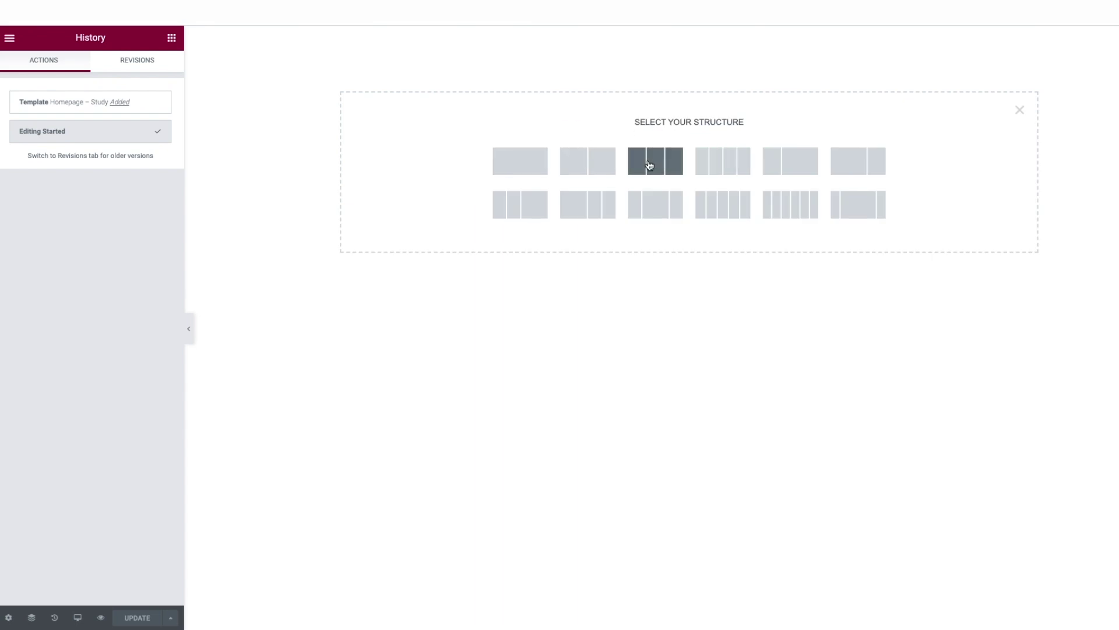
left_click(599, 165)
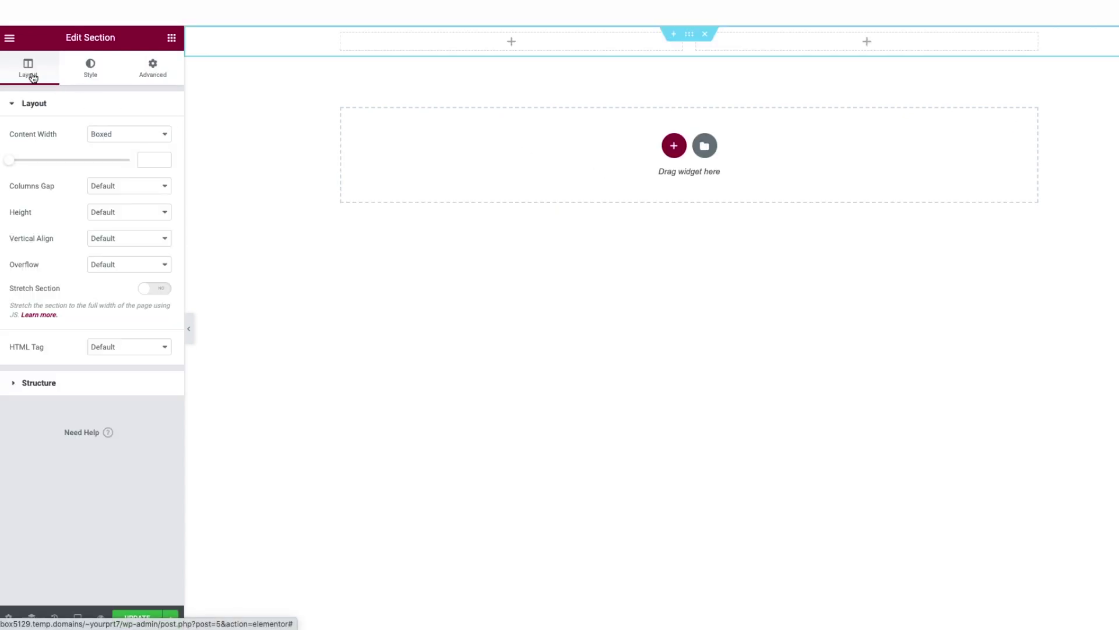
left_click(124, 214)
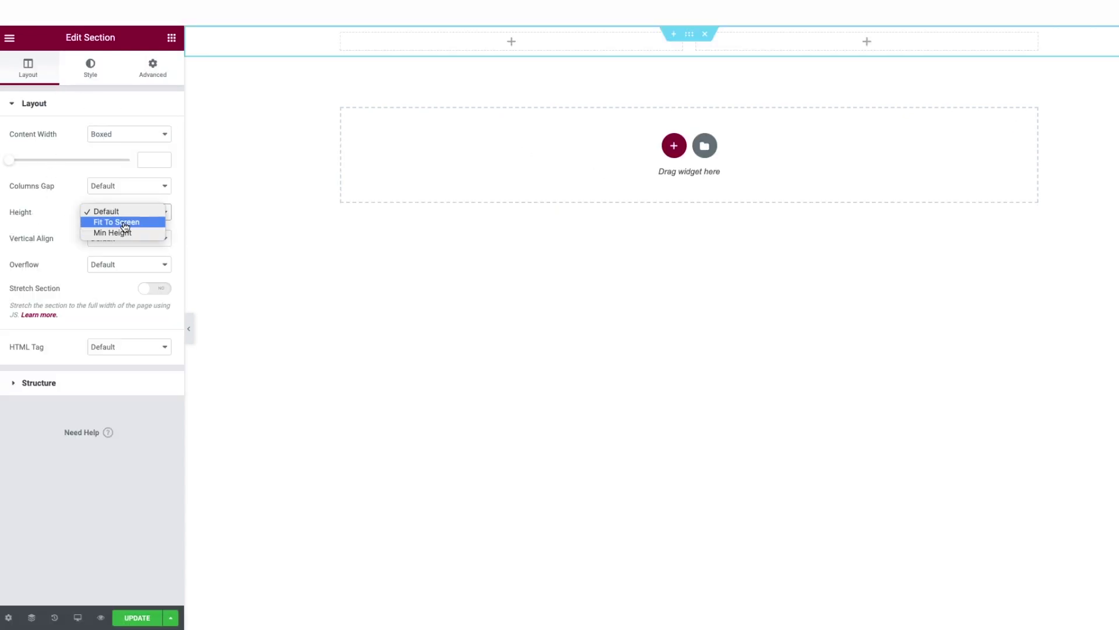
left_click(124, 225)
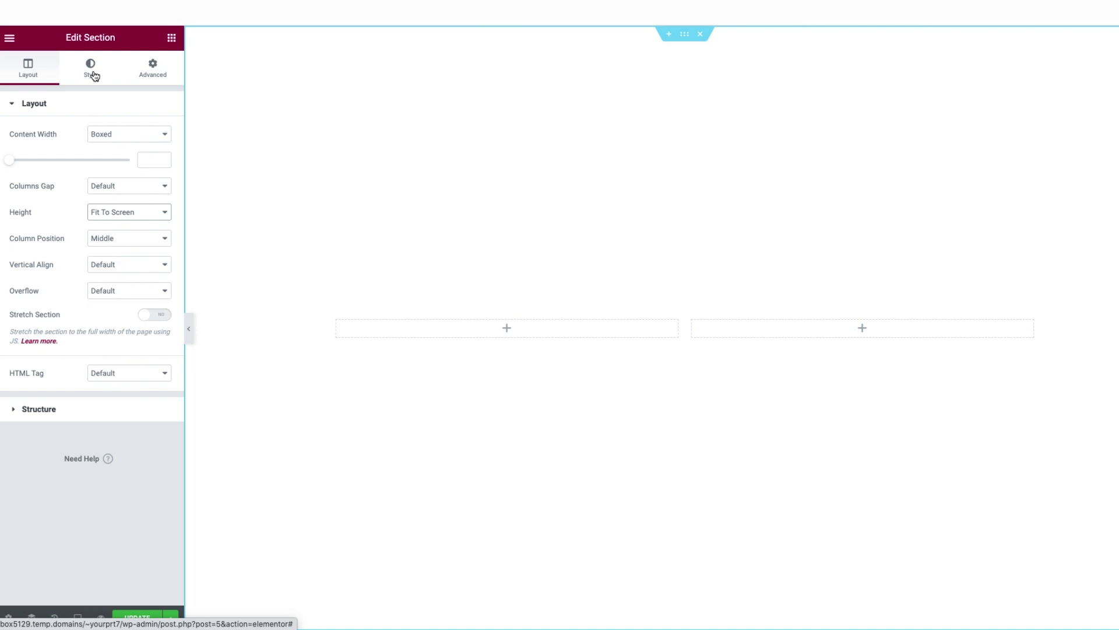
Step: Upload the yoga photo as the section's classic background image, sized to Cover
left_click(94, 75)
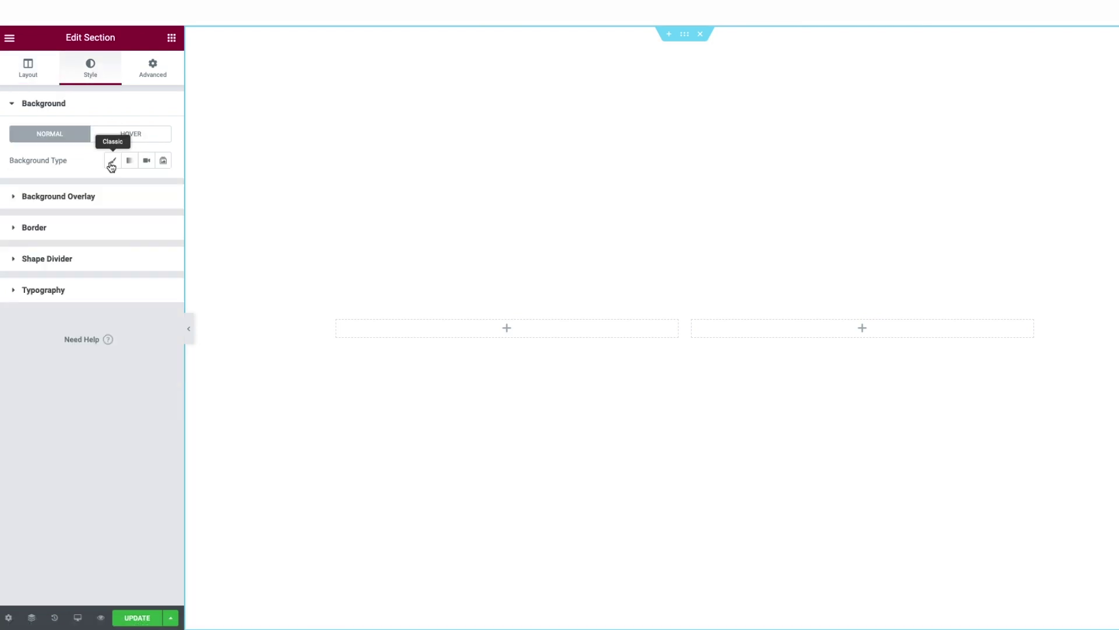
left_click(111, 164)
mouse_move(47, 286)
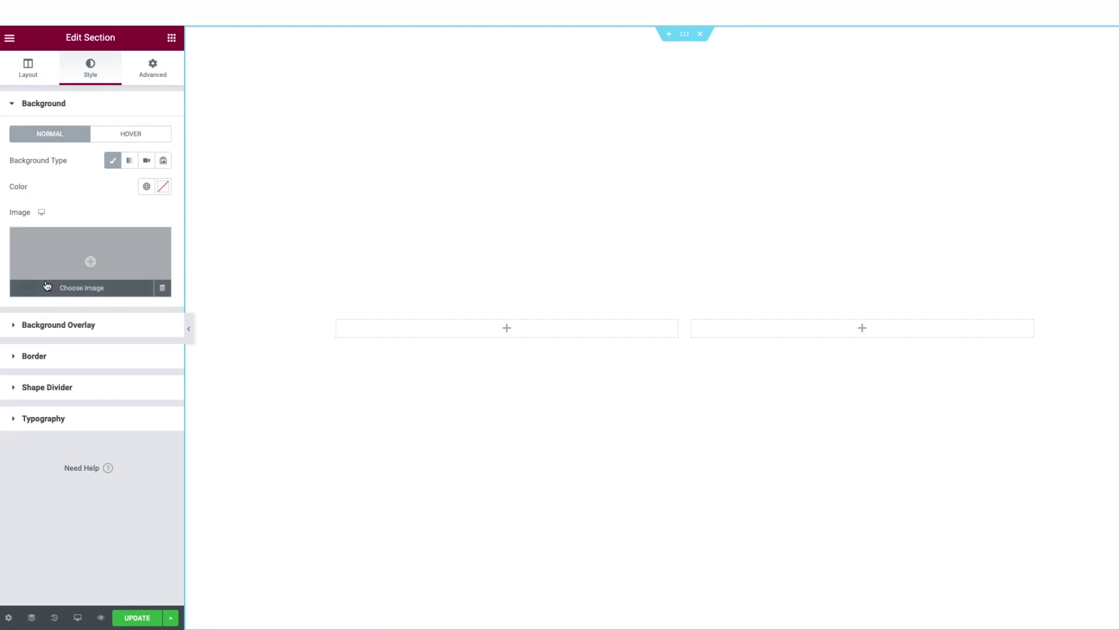
left_click(81, 291)
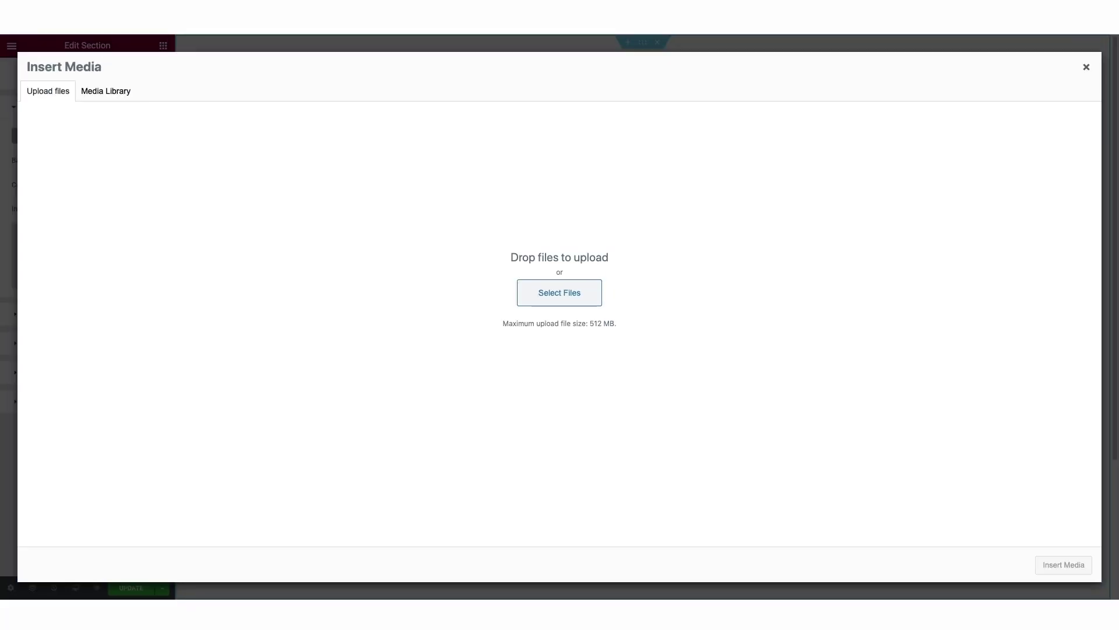
left_click_drag(1000, 185, 553, 217)
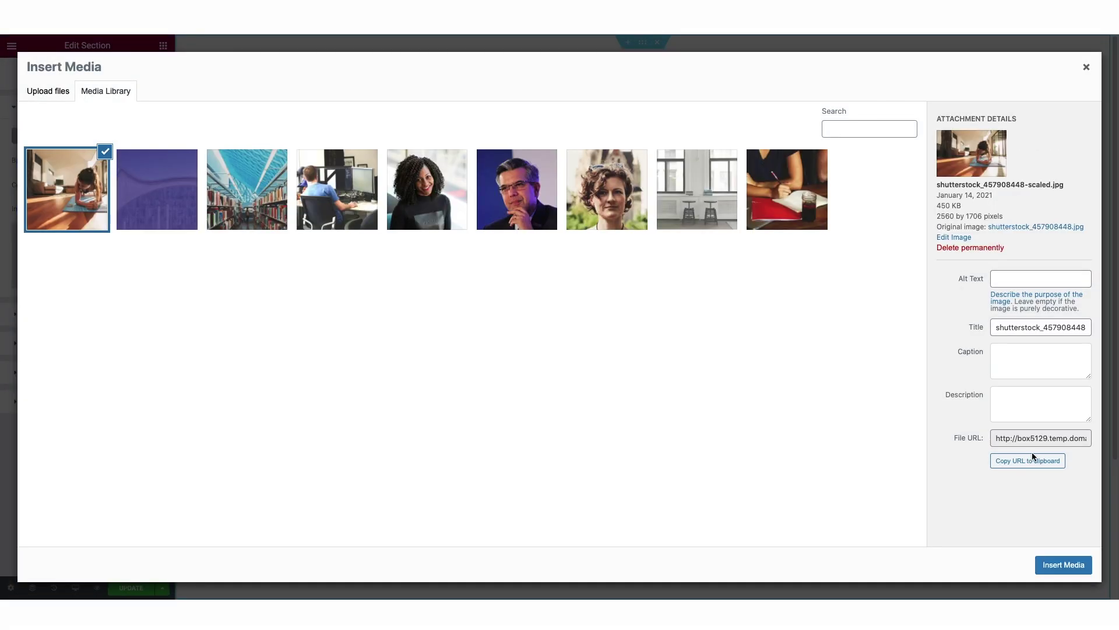
left_click(1062, 564)
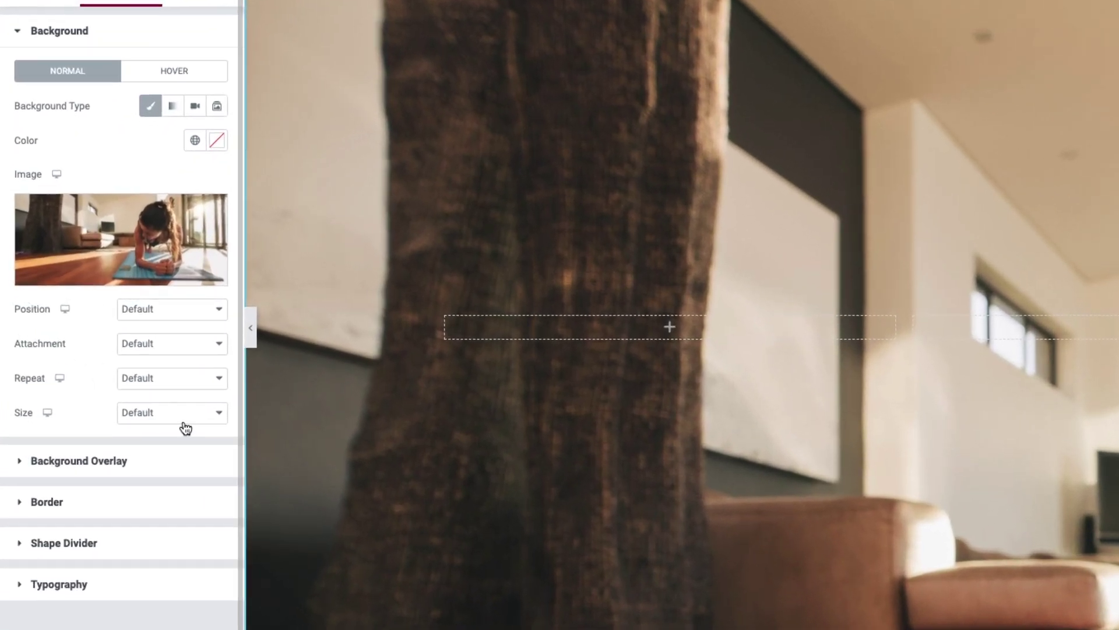
left_click(132, 383)
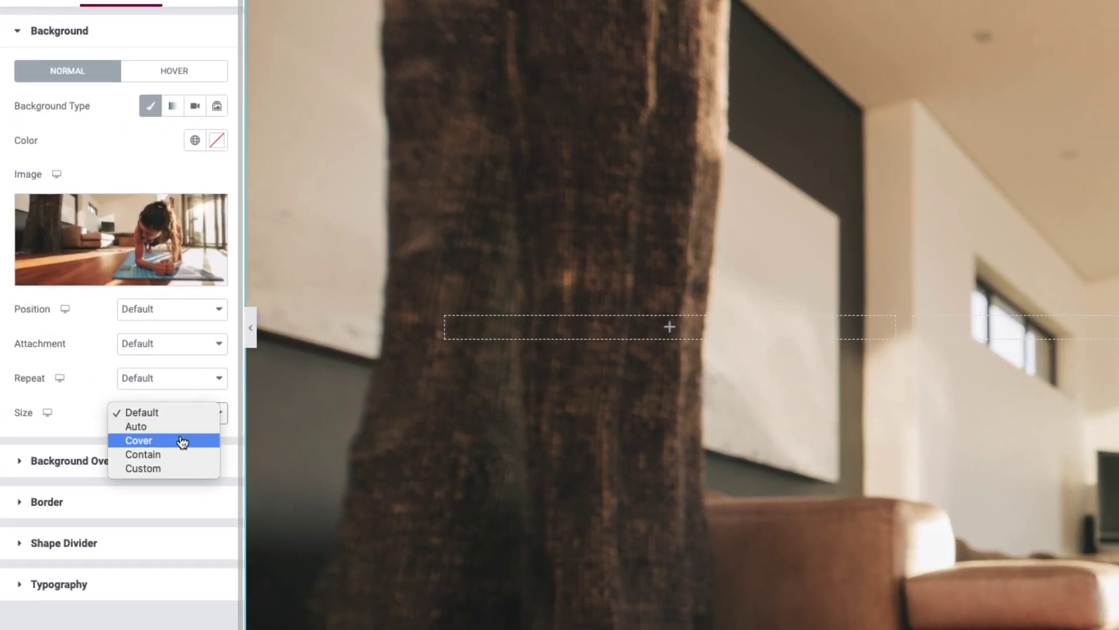
left_click(182, 440)
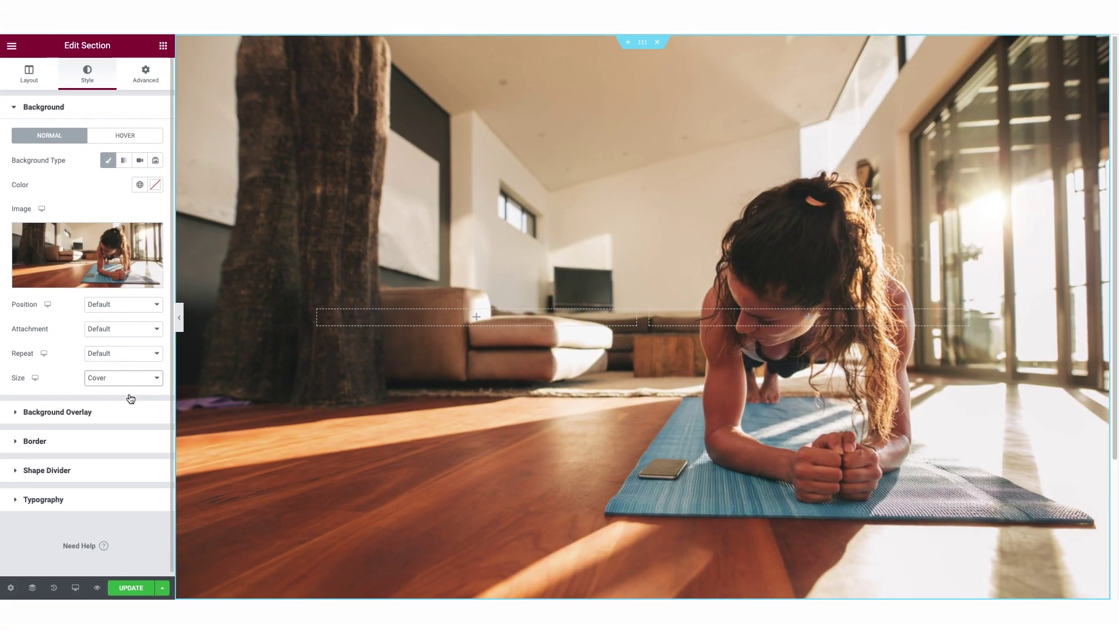
left_click(164, 46)
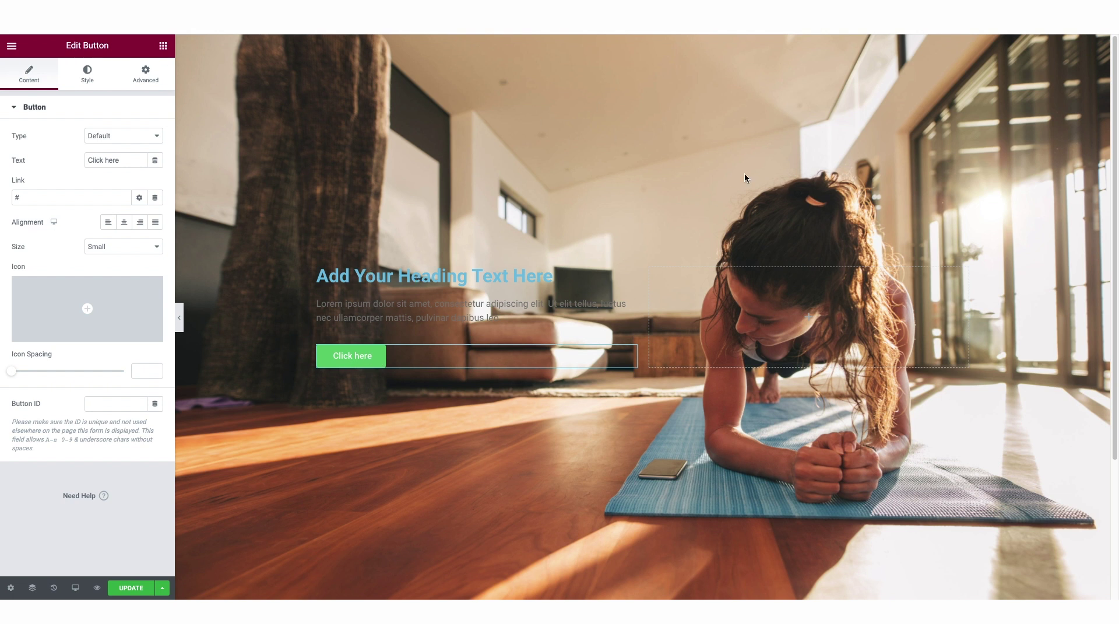
Step: Drag Heading, Text Editor and Button widgets into the yoga section's left column
mouse_move(643, 42)
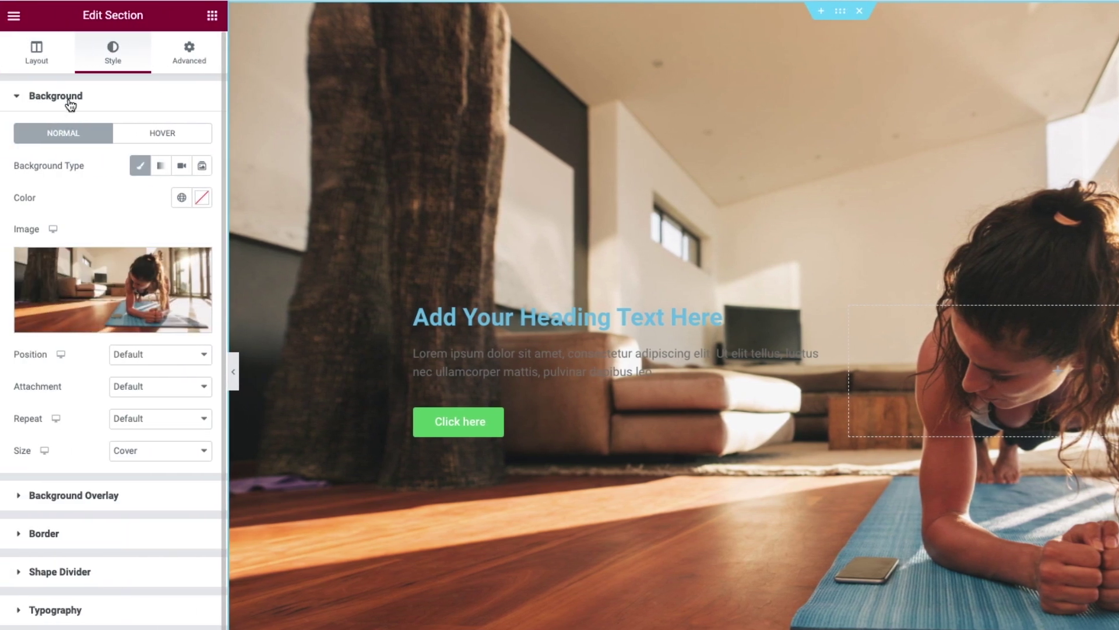
Step: Add a classic black (#000000) background overlay to the section at 0.33 opacity
left_click(70, 104)
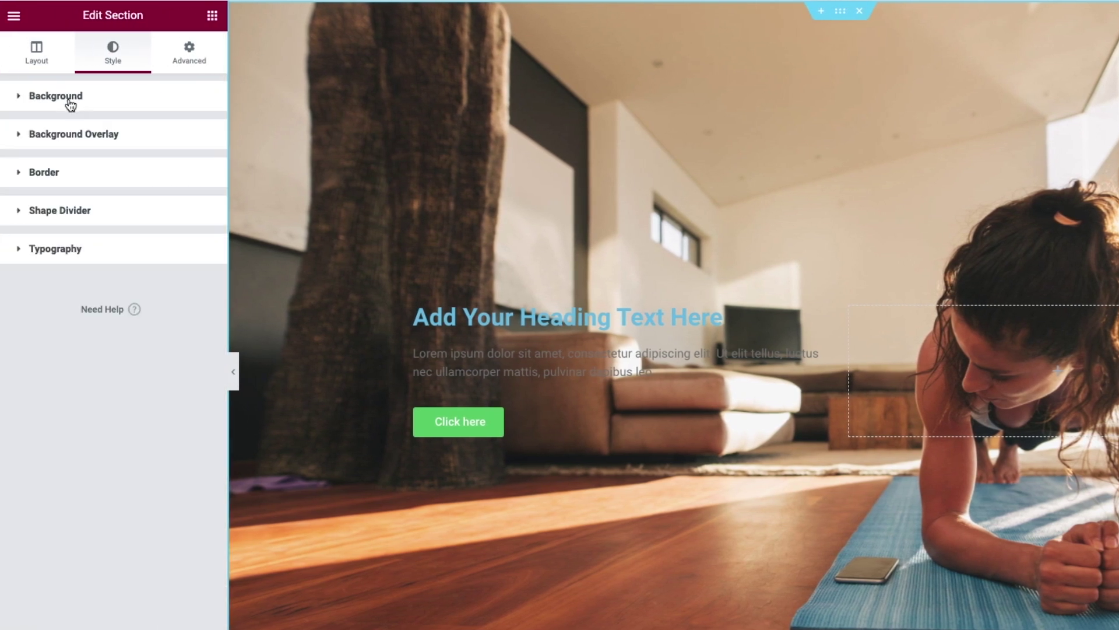
left_click(68, 135)
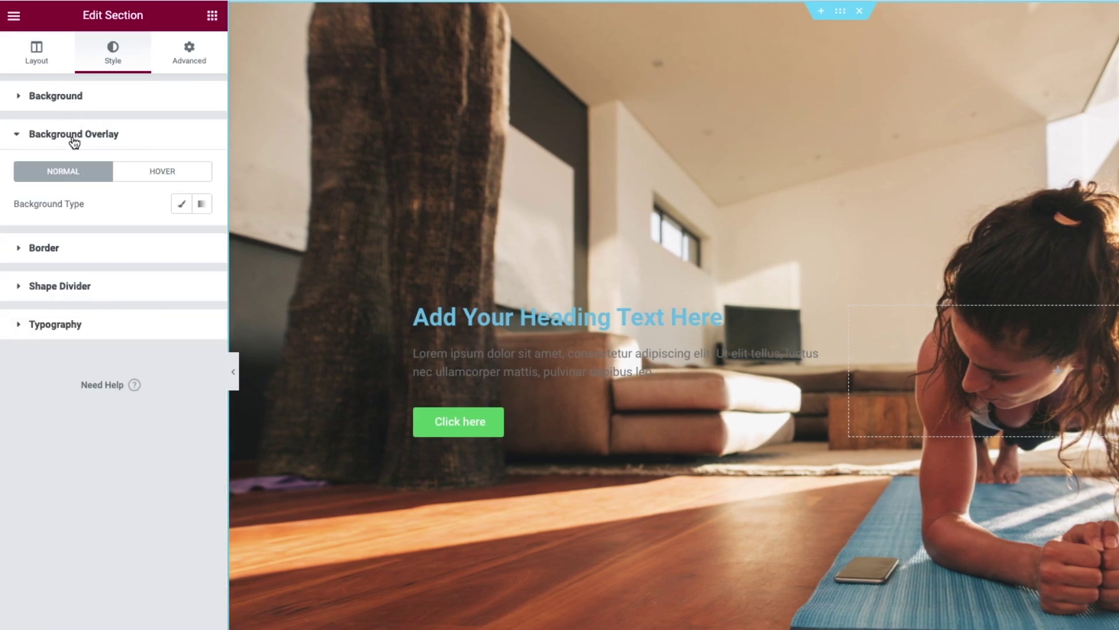
left_click(181, 205)
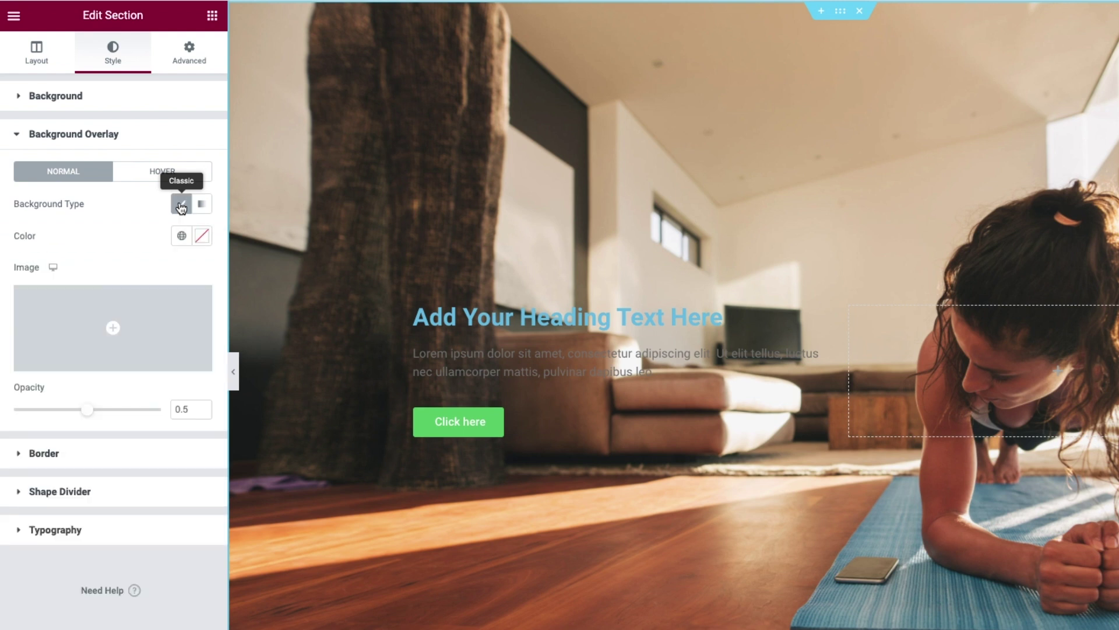
left_click(202, 236)
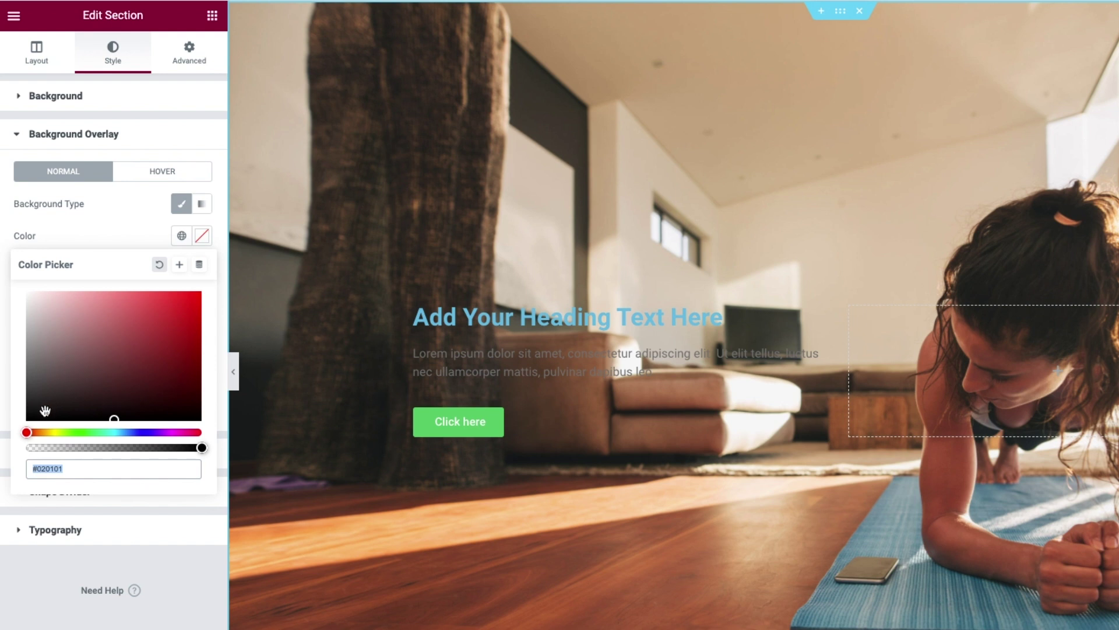
left_click_drag(42, 408, 0, 443)
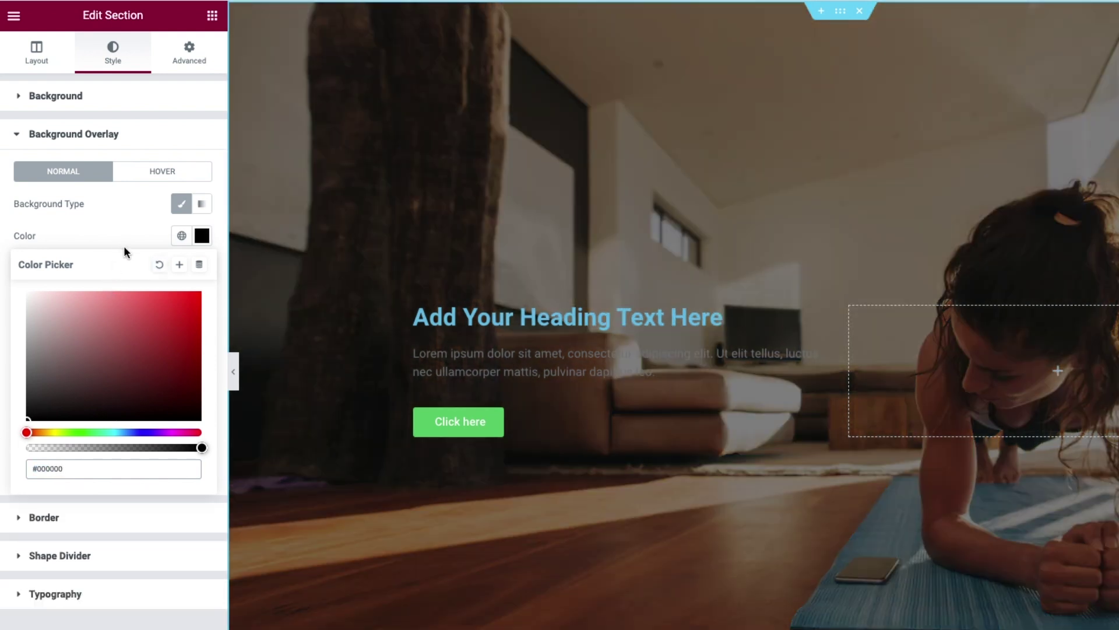
left_click(122, 236)
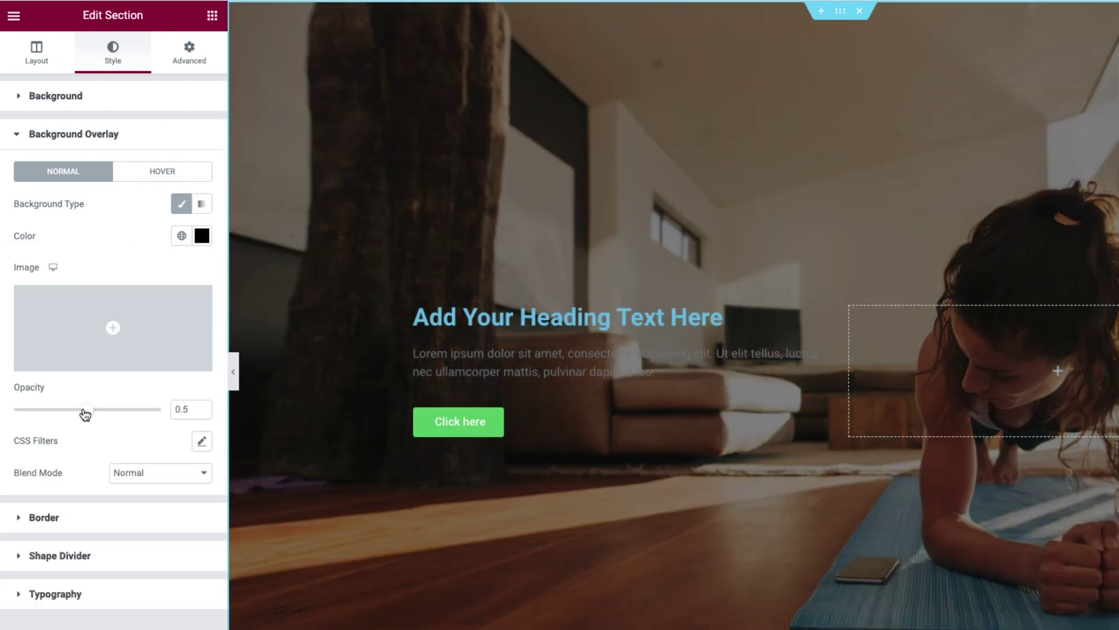
left_click_drag(86, 412, 64, 411)
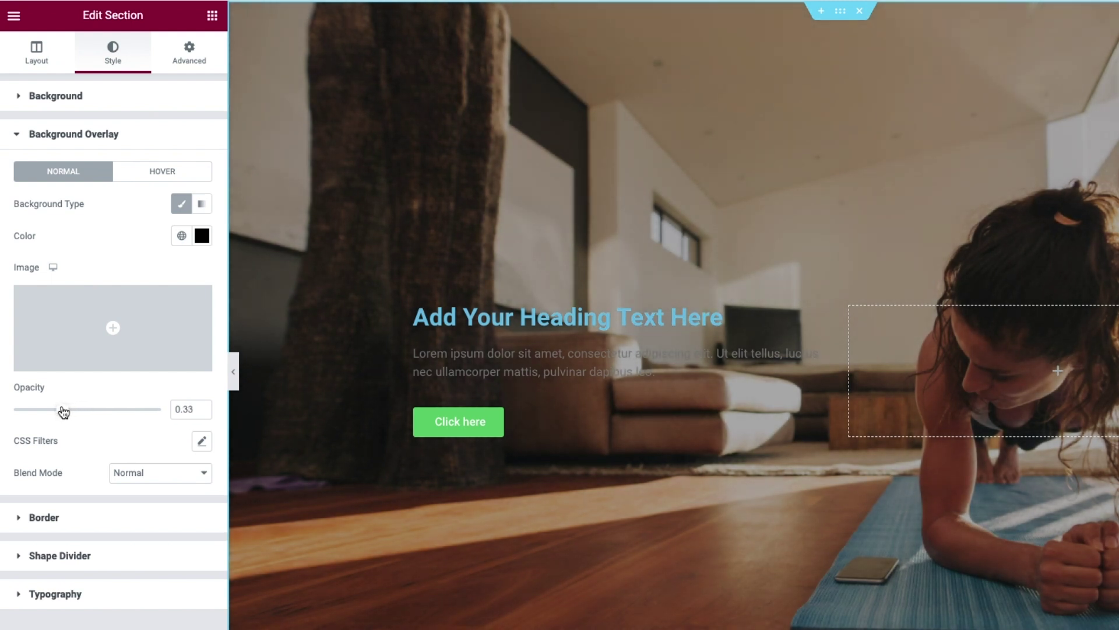
Step: Make the heading white in Montserrat Alternates and increase its size
left_click(620, 316)
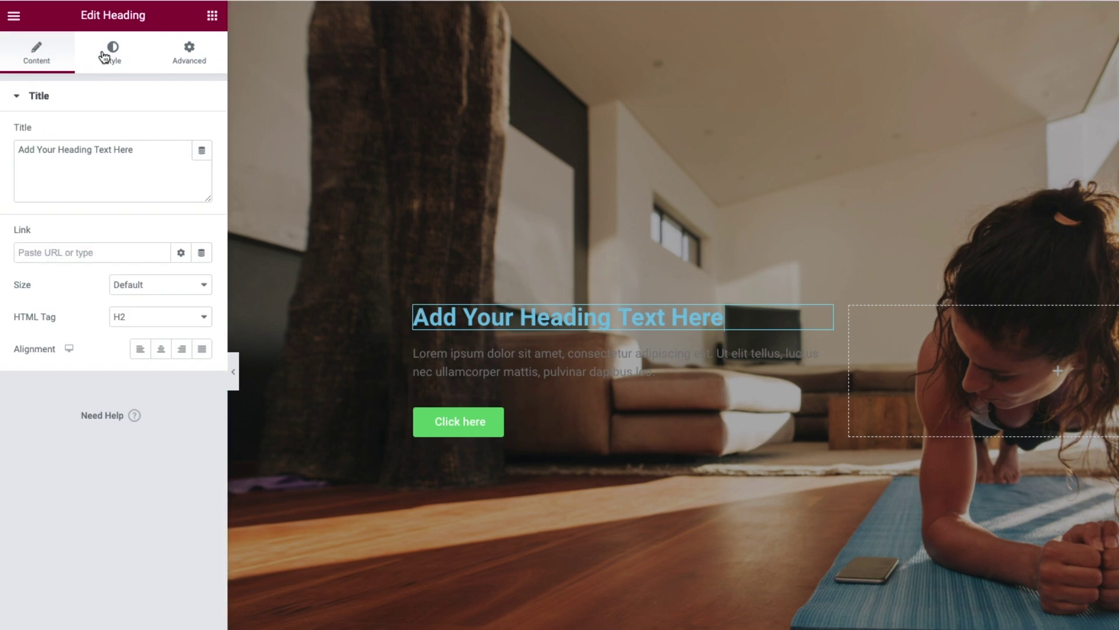
left_click(112, 54)
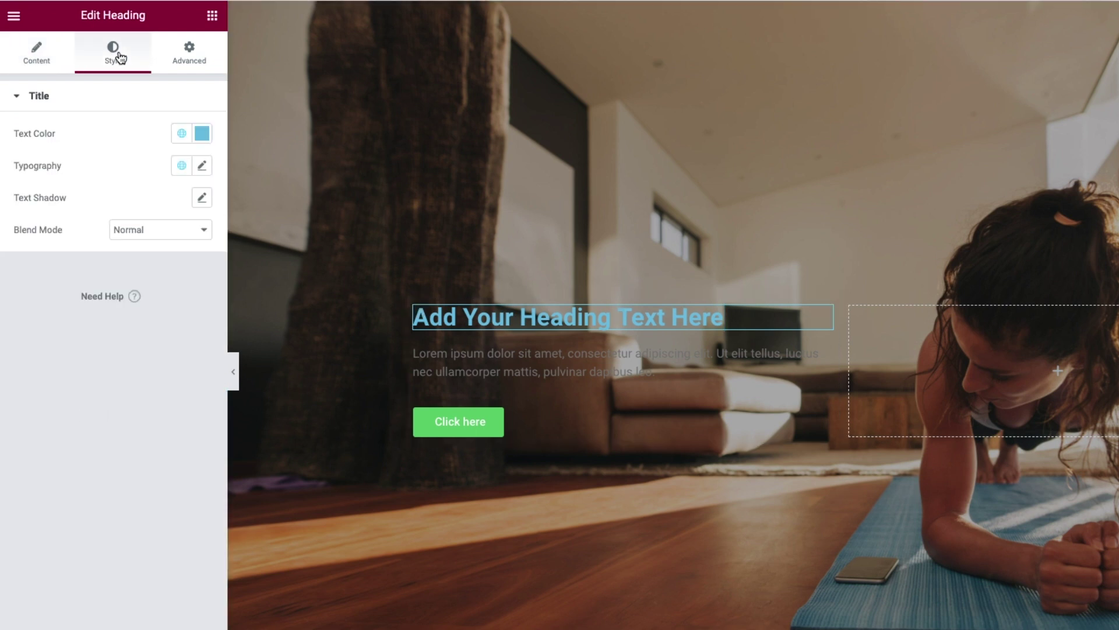
left_click(202, 133)
left_click_drag(58, 249, 44, 215)
left_click_drag(0, 184, 0, 156)
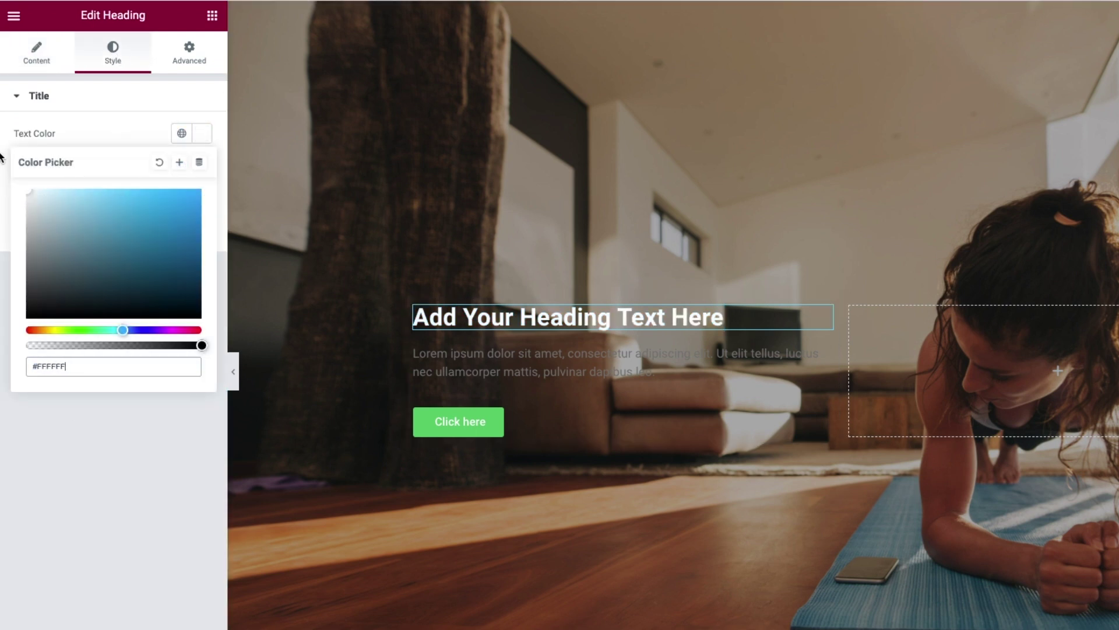
left_click(72, 136)
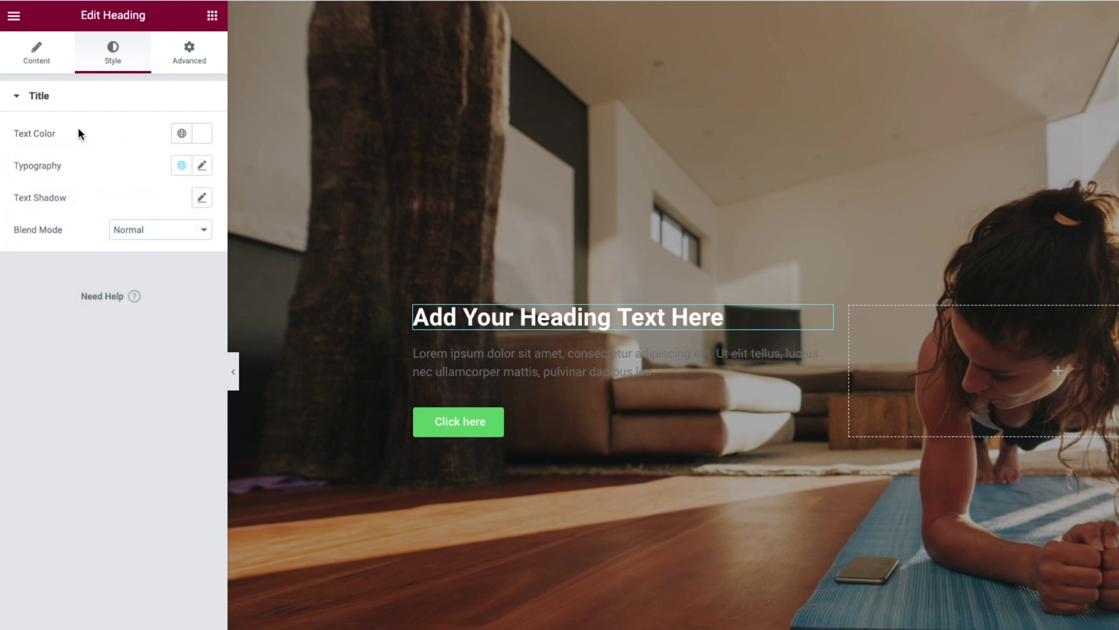
left_click(201, 166)
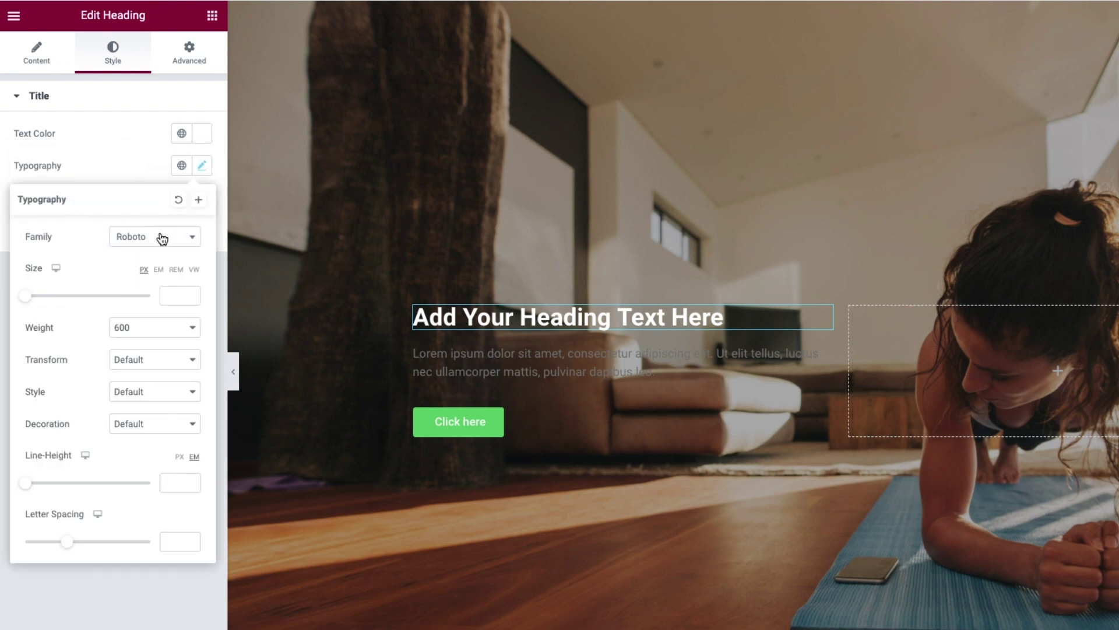
left_click(191, 240)
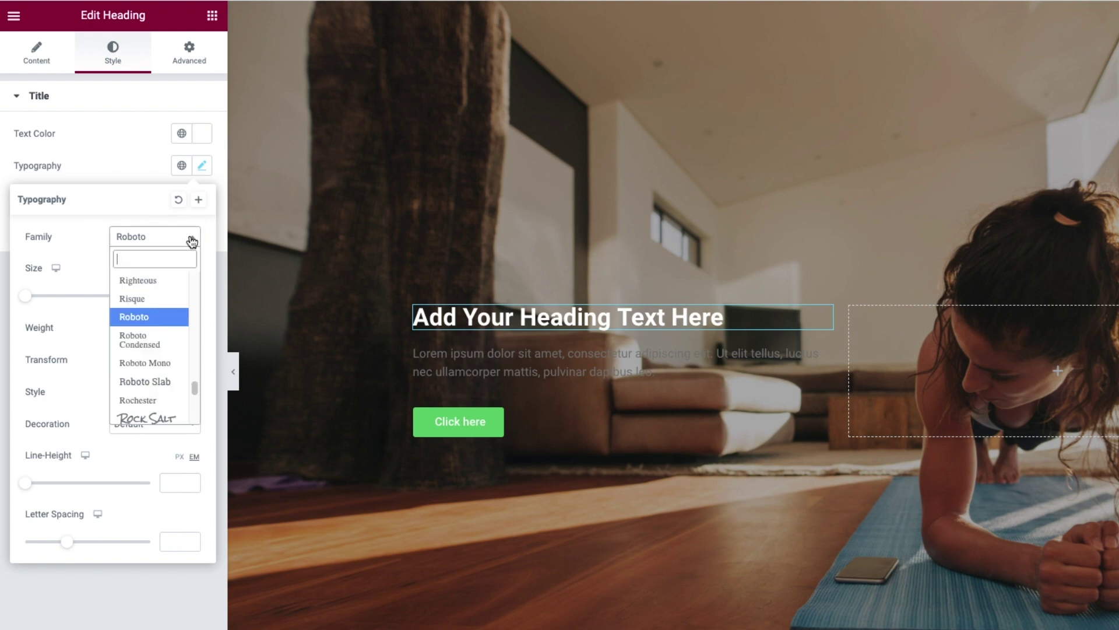
left_click(191, 241)
left_click(177, 241)
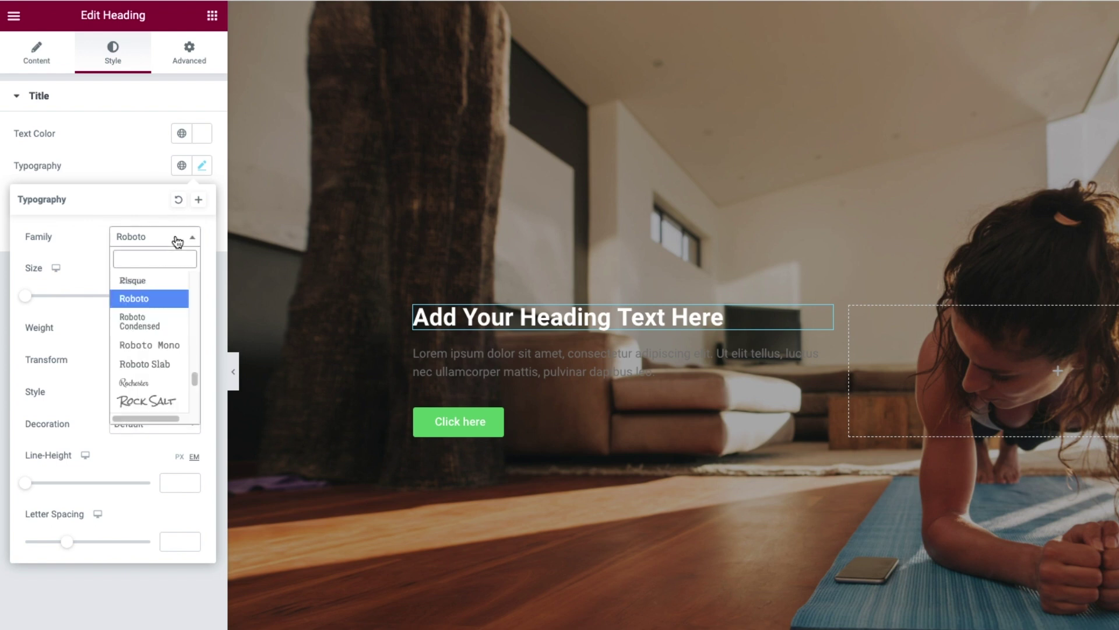
type("monts")
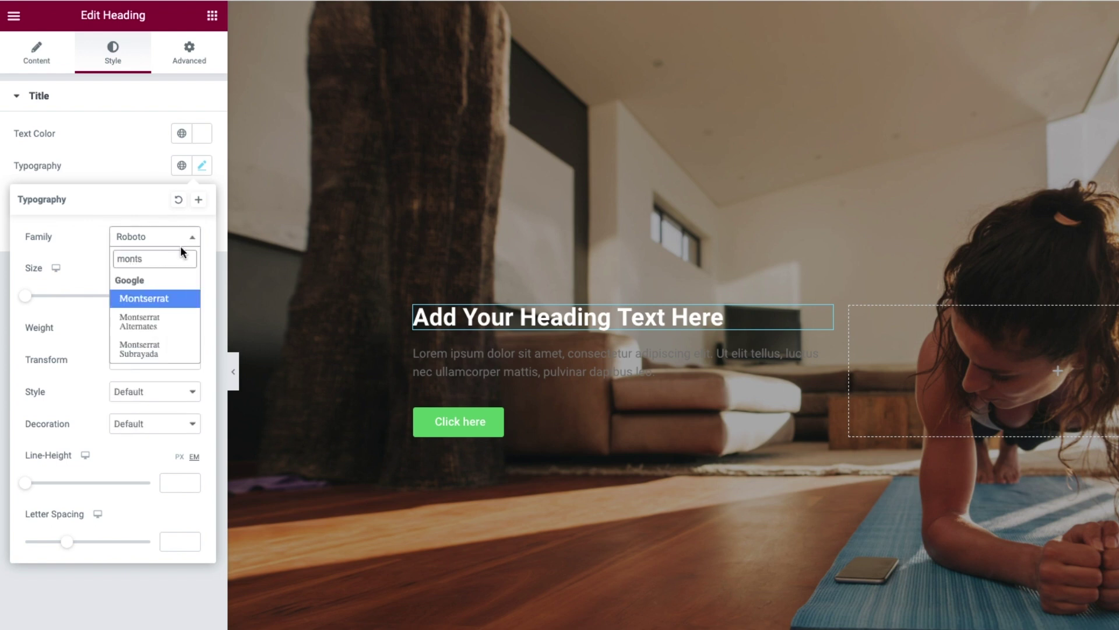
left_click(166, 329)
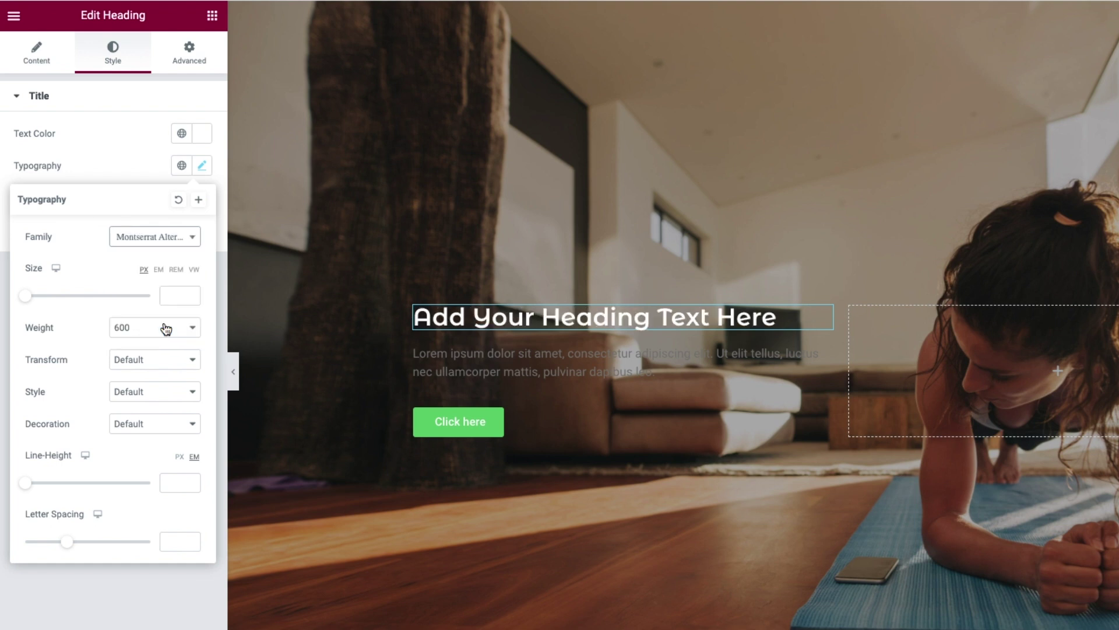
left_click_drag(25, 296, 66, 302)
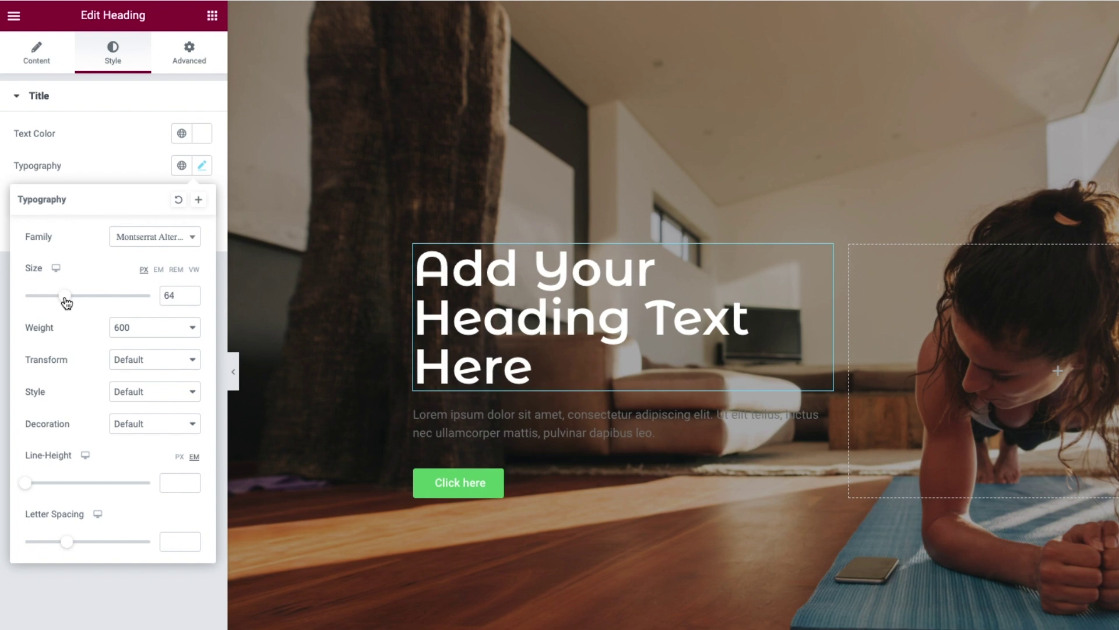
Step: Make the paragraph text white Montserrat at a smaller size
left_click(472, 425)
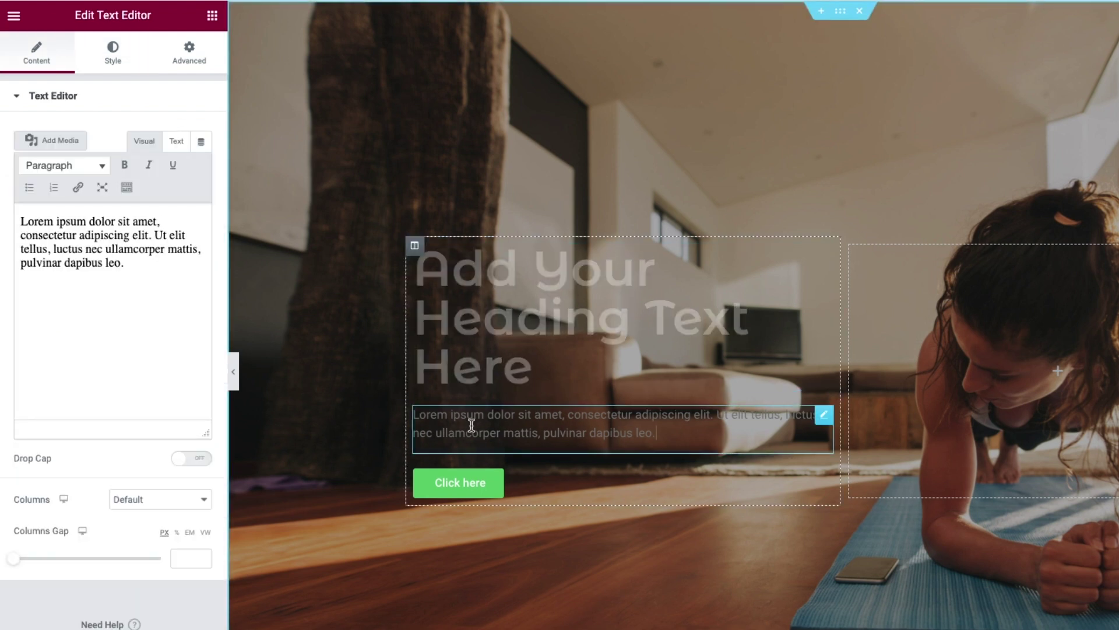
left_click(114, 55)
left_click(202, 166)
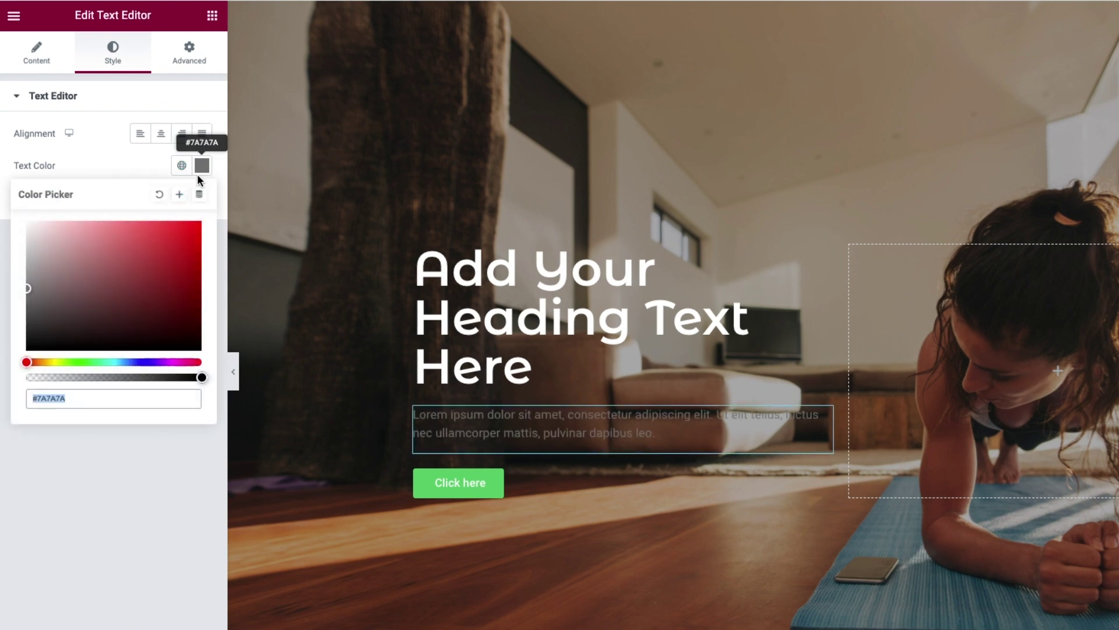
left_click_drag(70, 234, 5, 214)
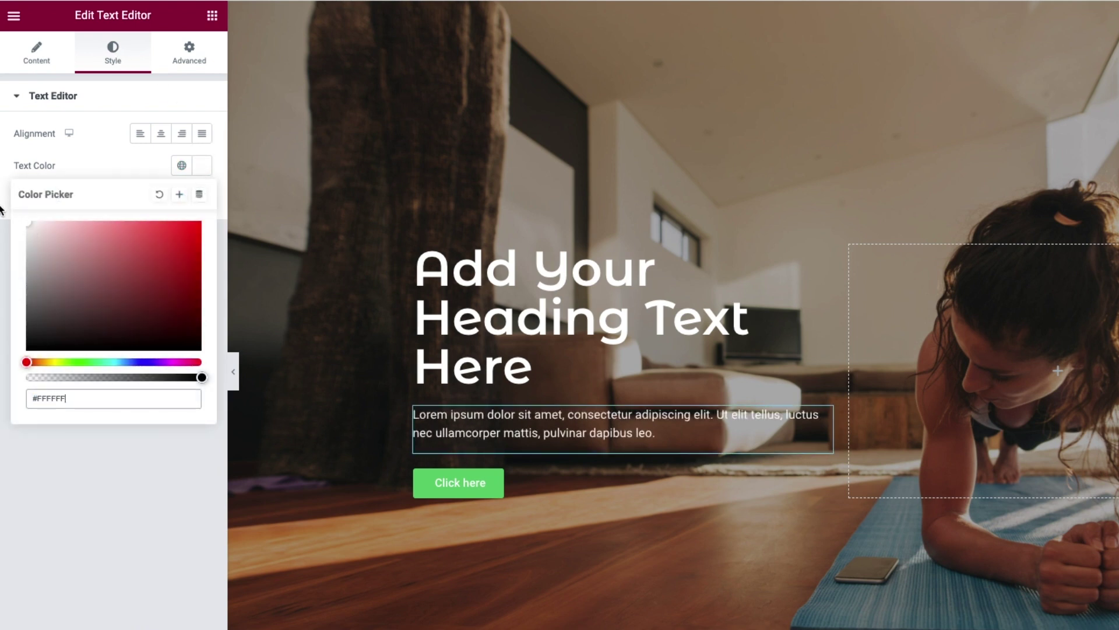
left_click(106, 164)
left_click(202, 199)
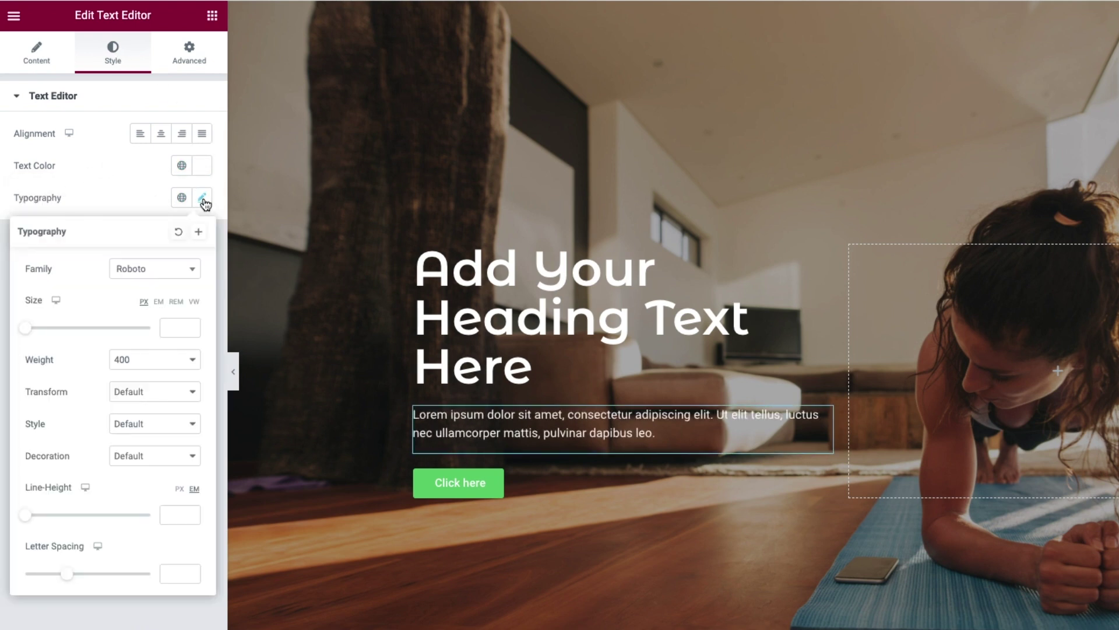
left_click(150, 269)
type("monts")
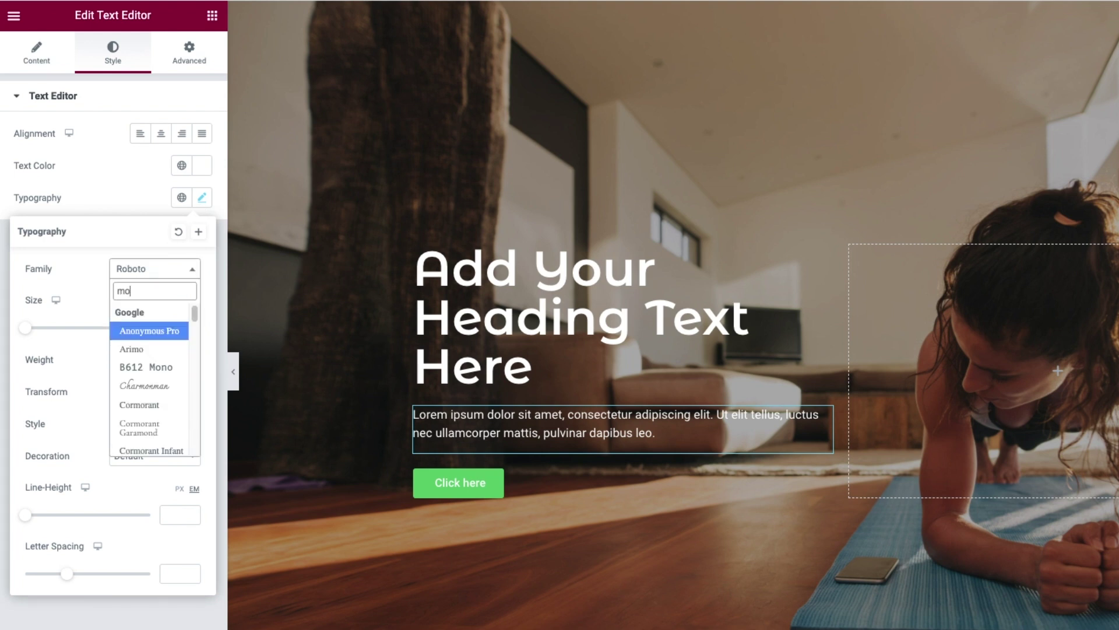
left_click(149, 331)
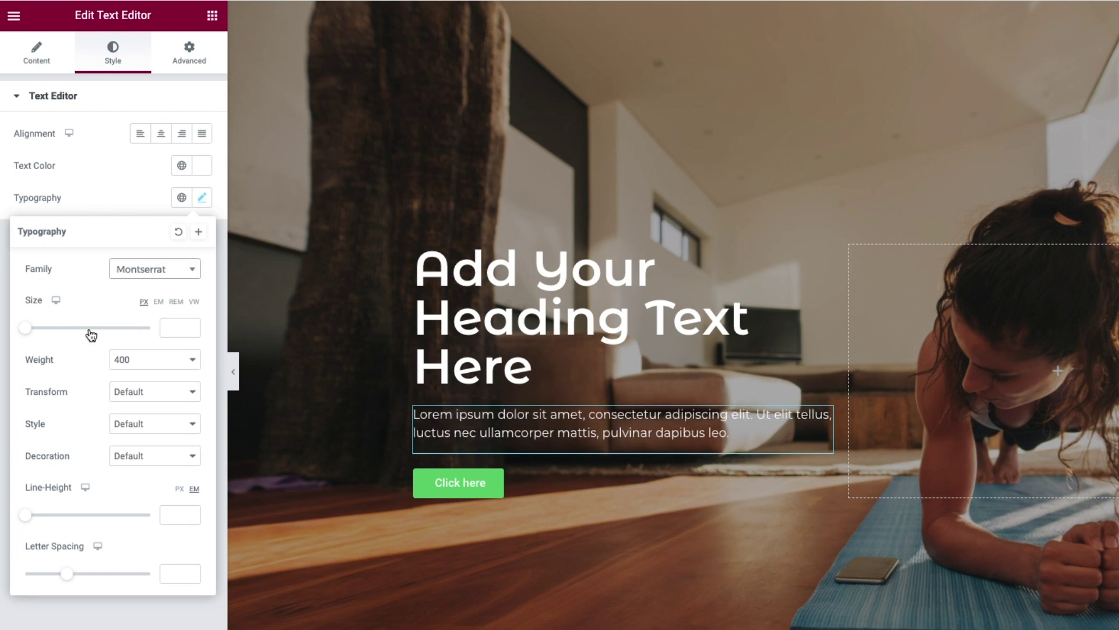
left_click_drag(30, 330, 39, 332)
left_click(526, 438)
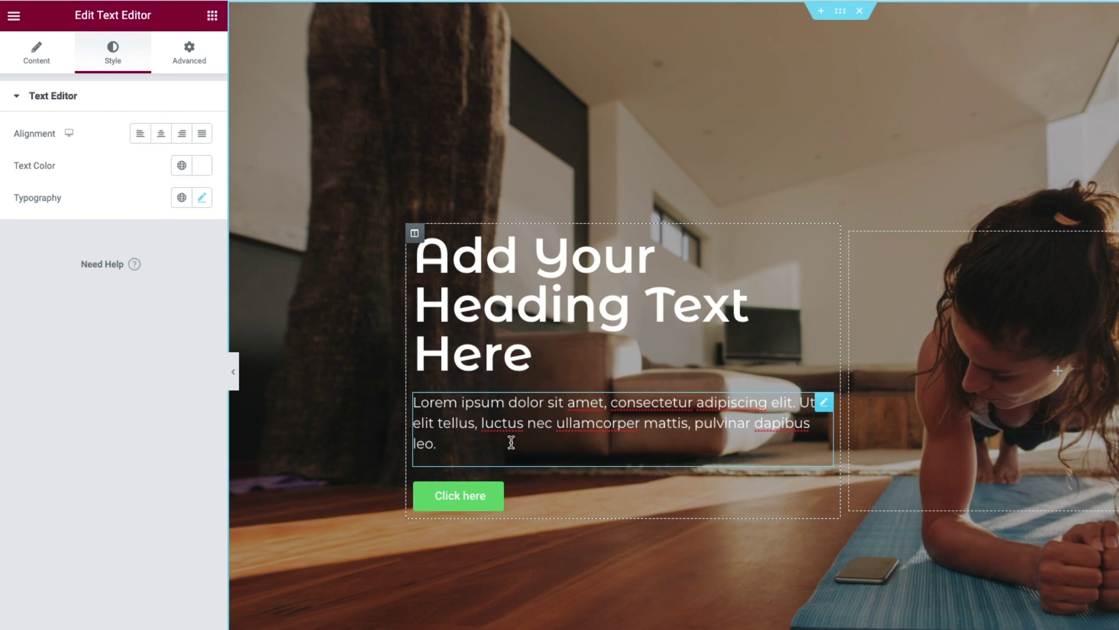
left_click(483, 499)
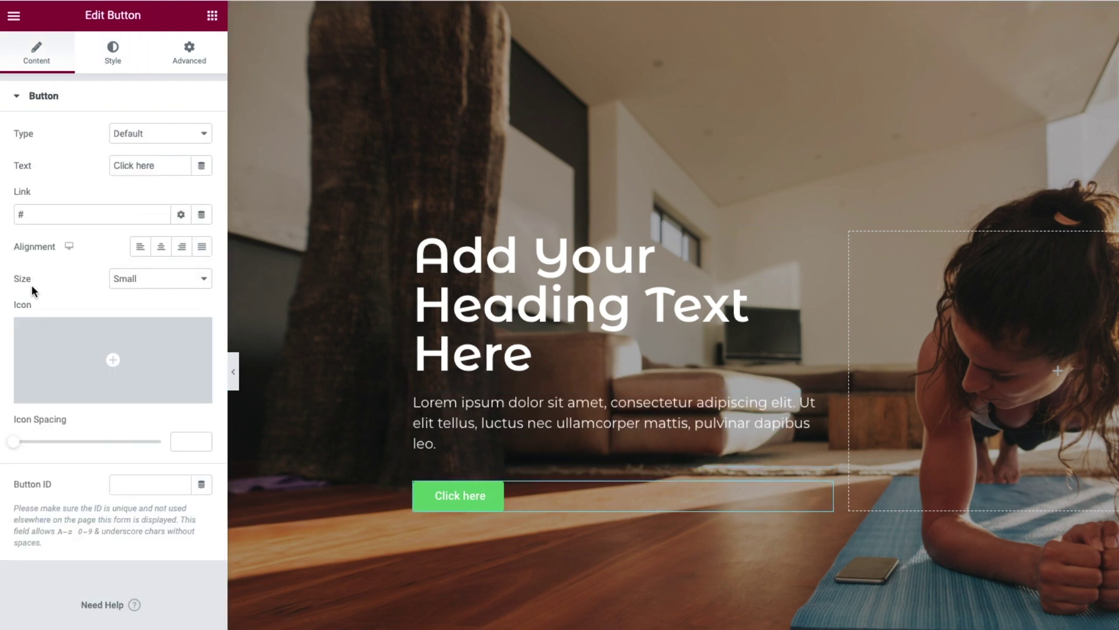
Step: Set the Click here button to Large with a #3AD29C background colour
left_click(169, 283)
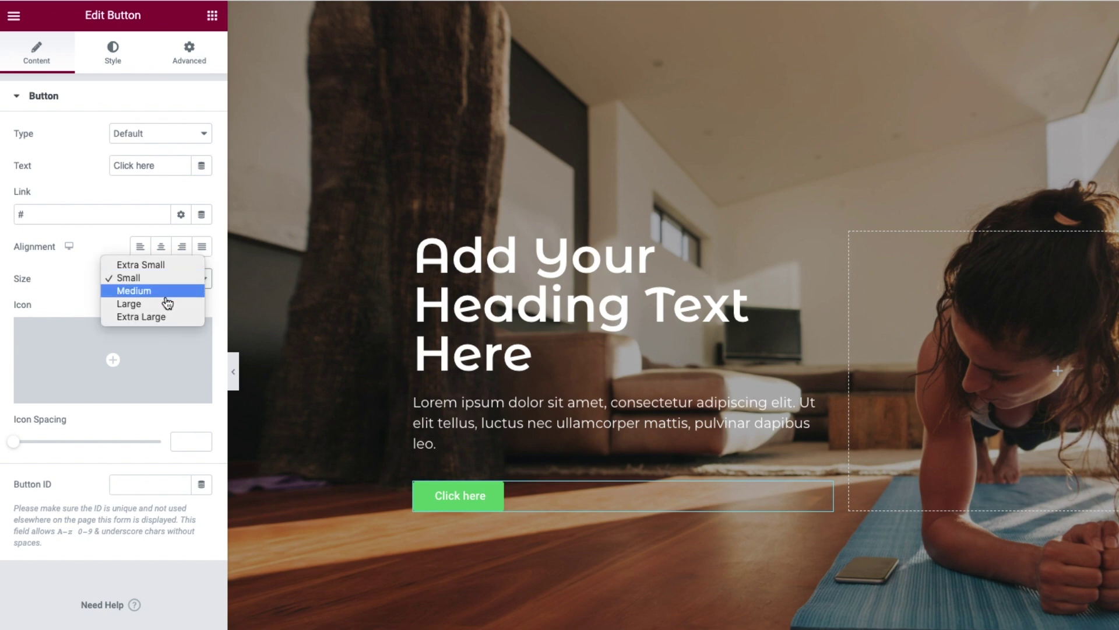
left_click(164, 302)
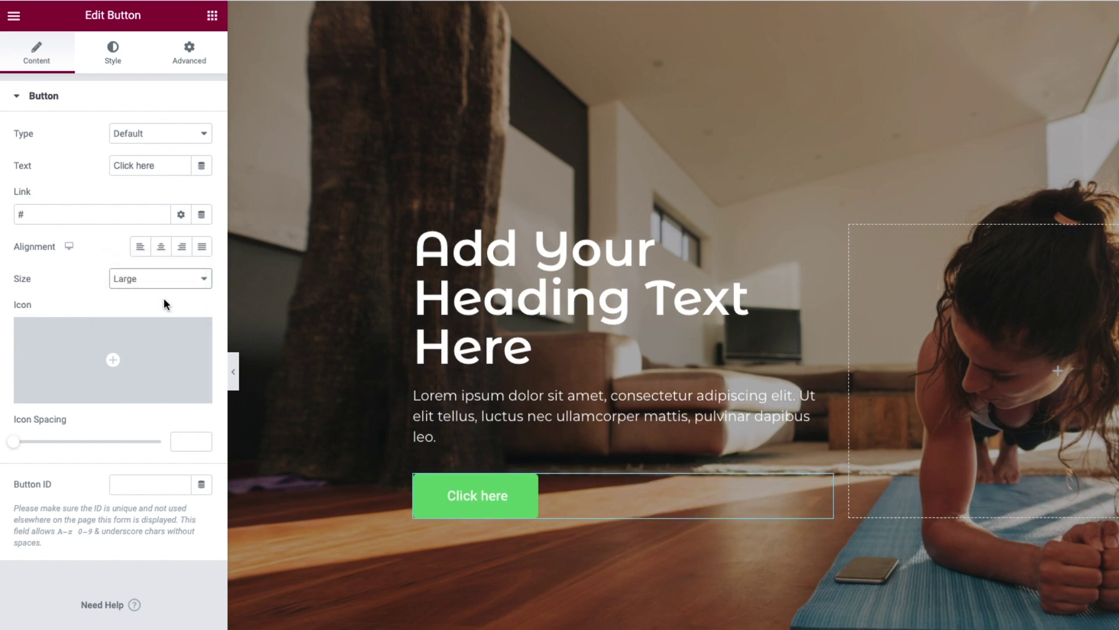
left_click(115, 61)
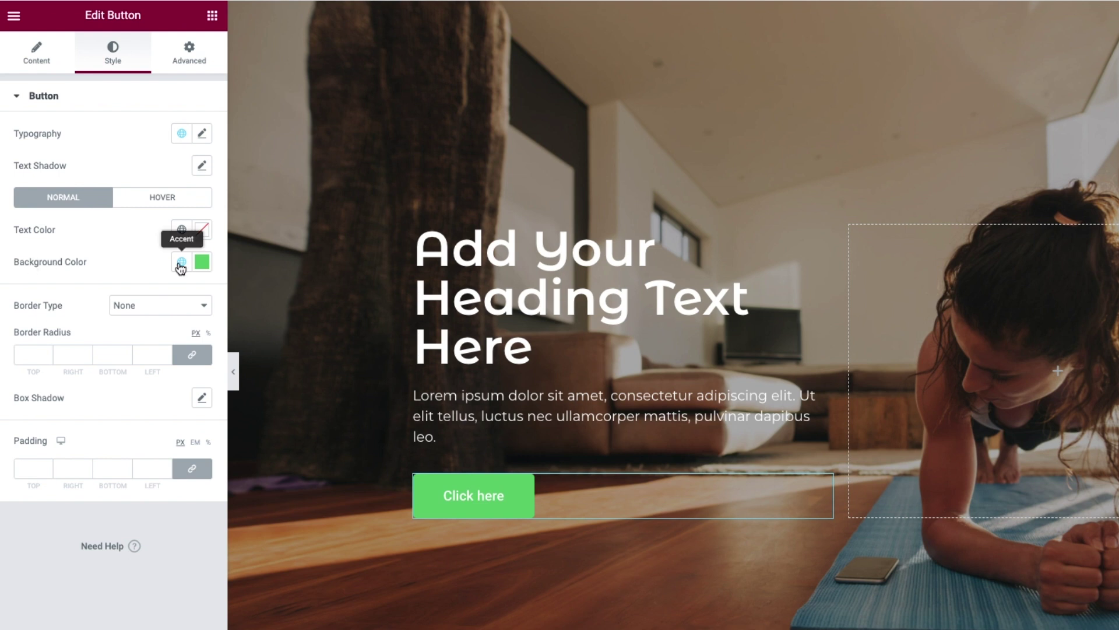
left_click(201, 263)
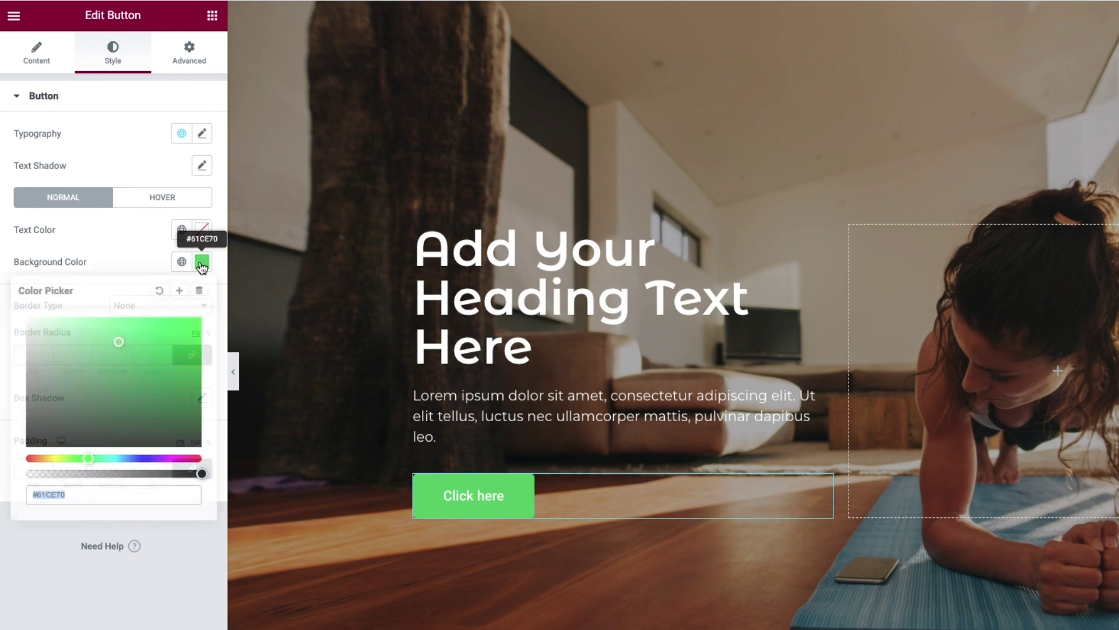
left_click(159, 369)
left_click_drag(170, 383, 118, 392)
left_click_drag(88, 494, 17, 500)
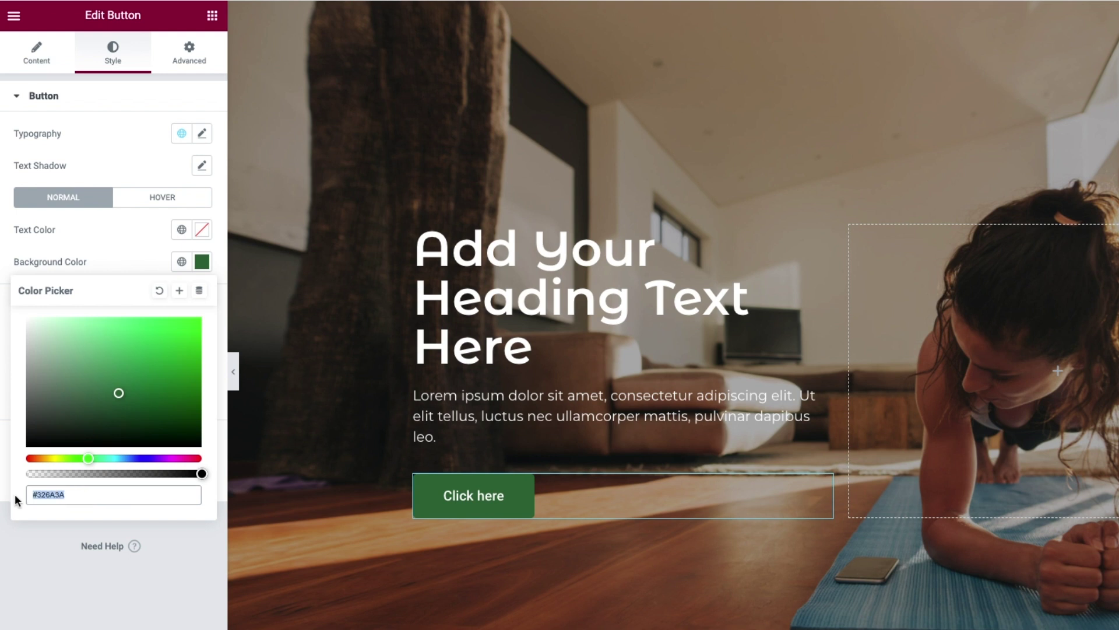
type("#3AD29C")
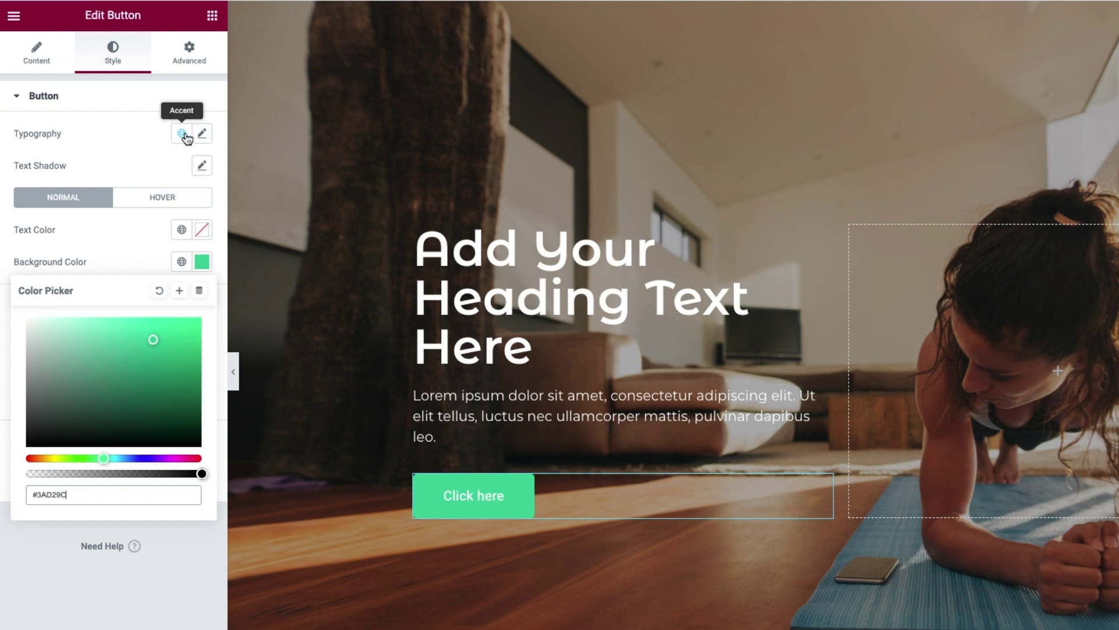
left_click(41, 144)
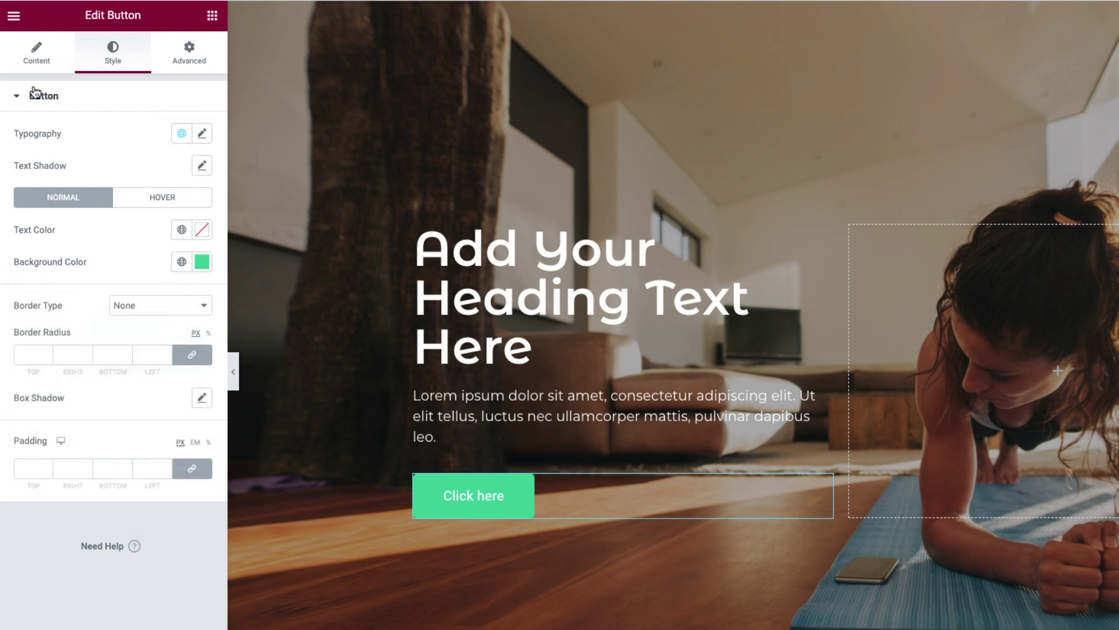
Step: Set the button's typography font family to Montserrat
left_click(203, 135)
left_click(168, 207)
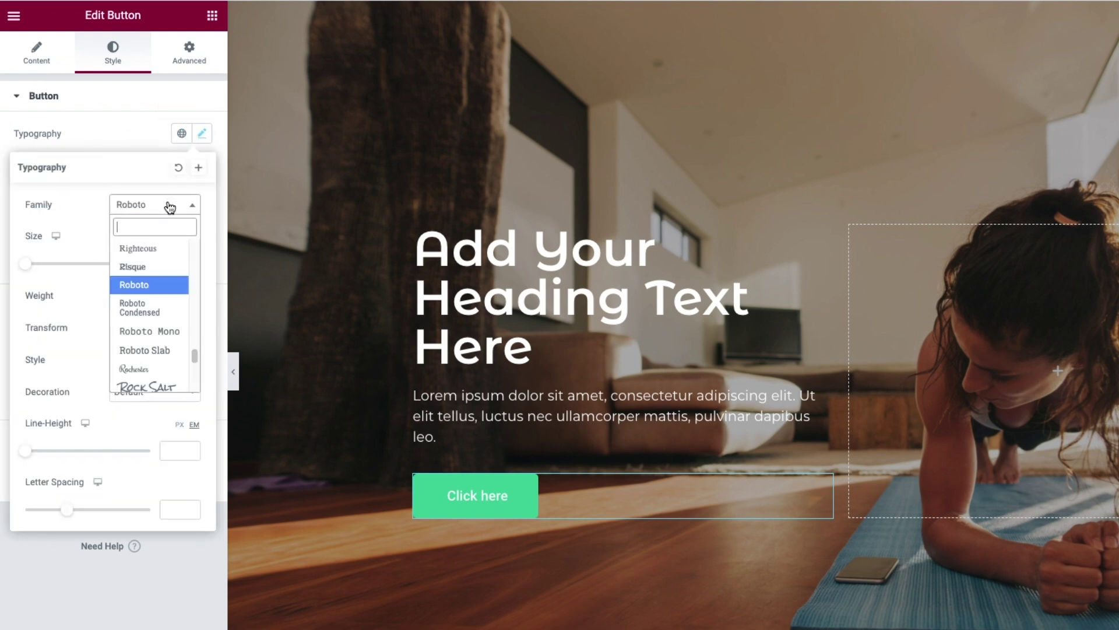
type("montse")
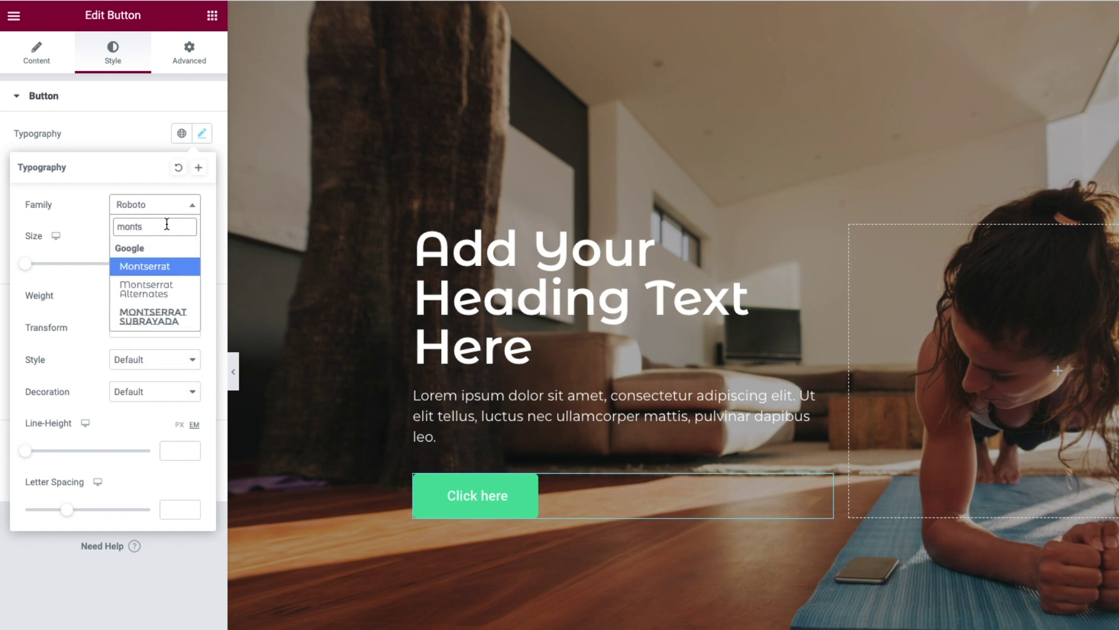
left_click(164, 265)
Step: Open the template library's Blocks tab from below the hero section
left_click(232, 371)
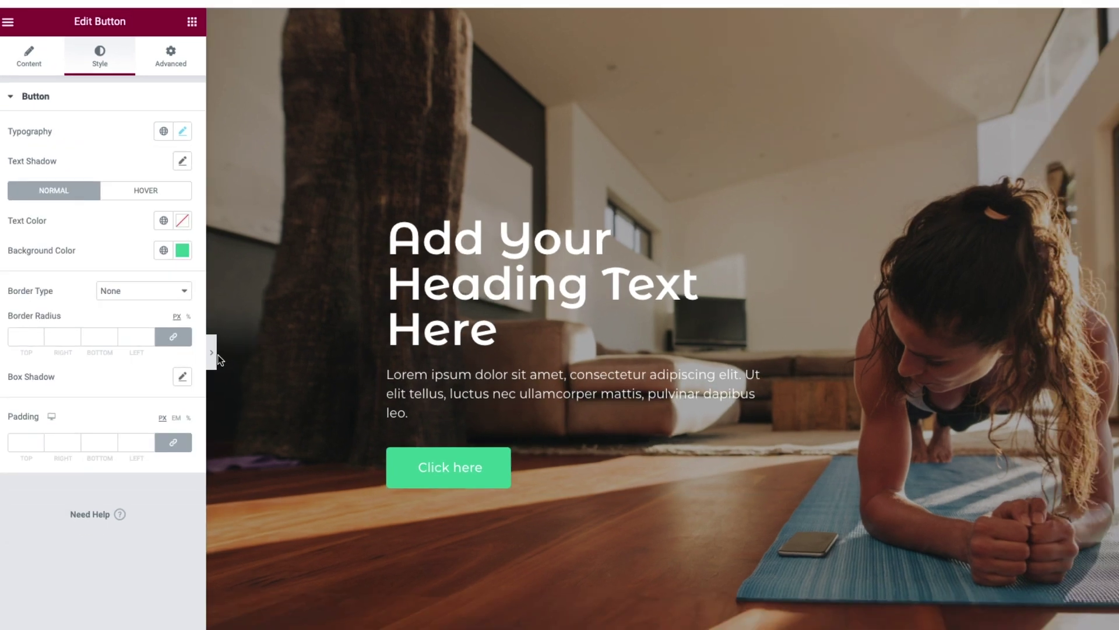
left_click(7, 318)
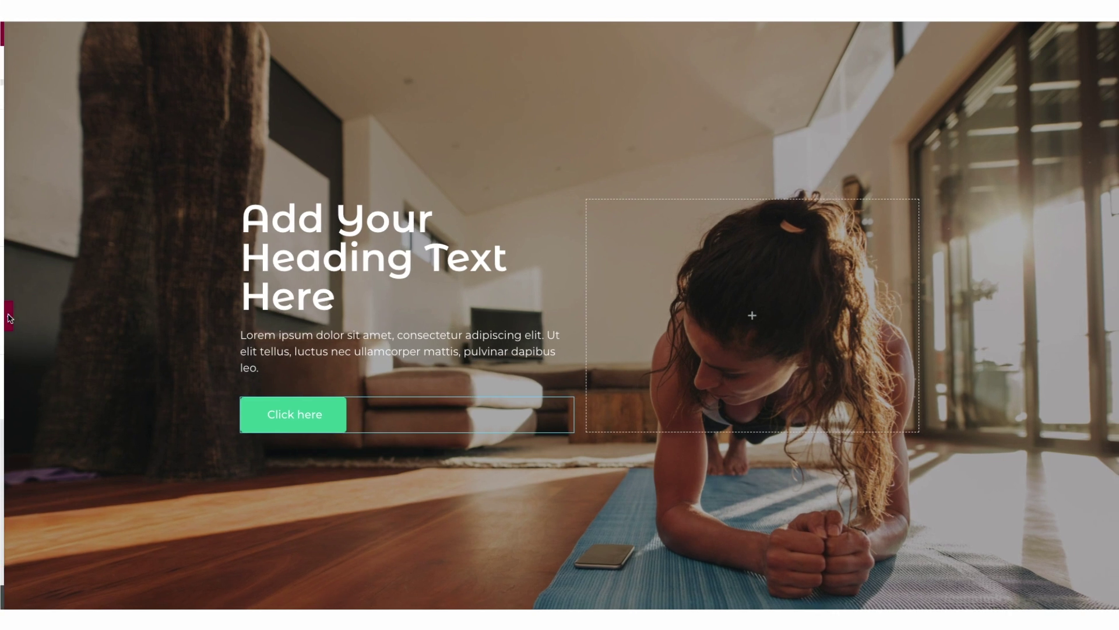
scroll(653, 302, "down", 3)
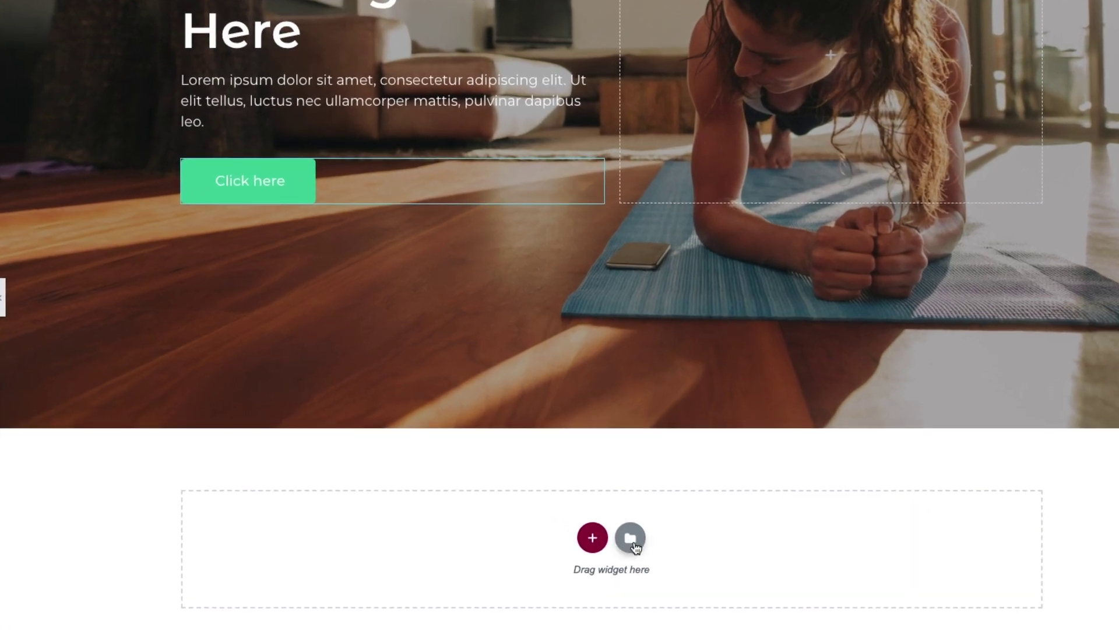
left_click(632, 541)
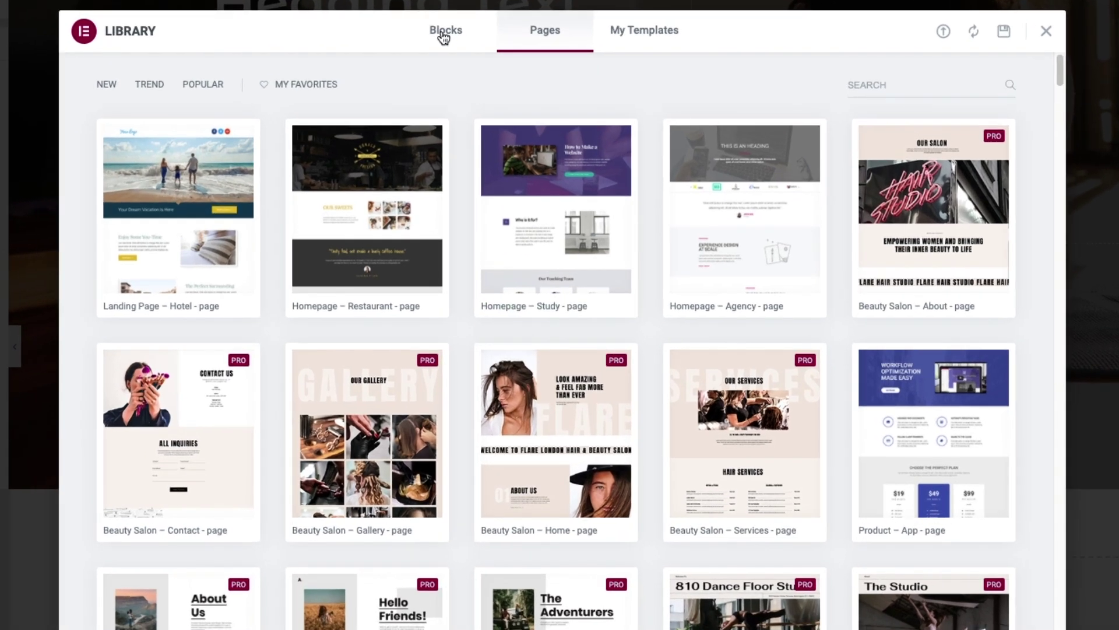
left_click(464, 38)
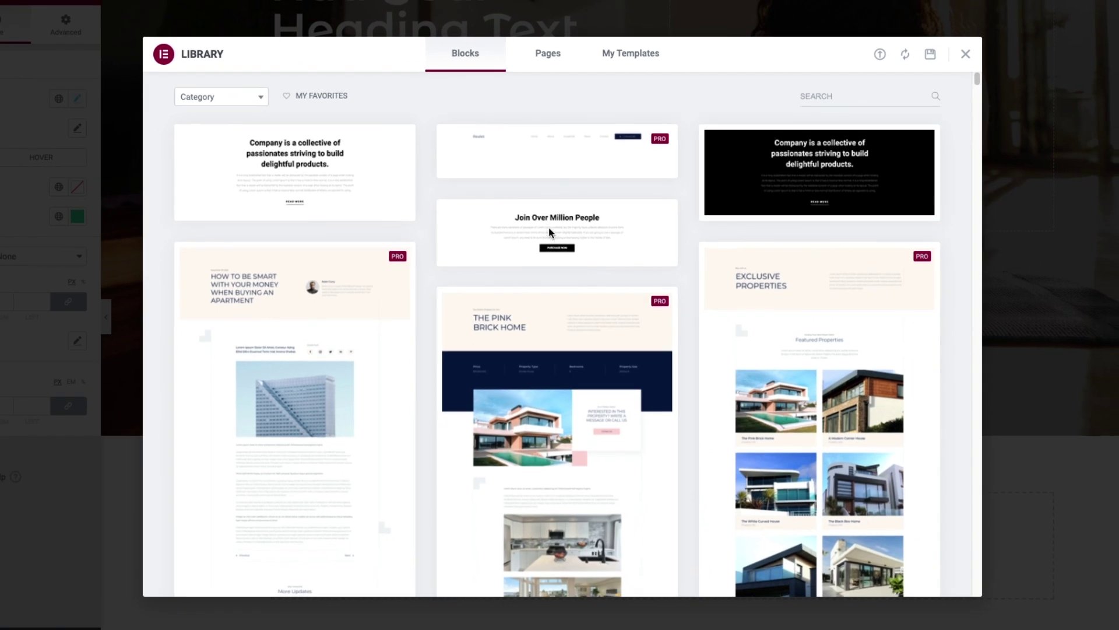
Step: Filter blocks to the Testimonials category and insert the 'Check Out Our Testimonials' block
scroll(570, 250, "down", 10)
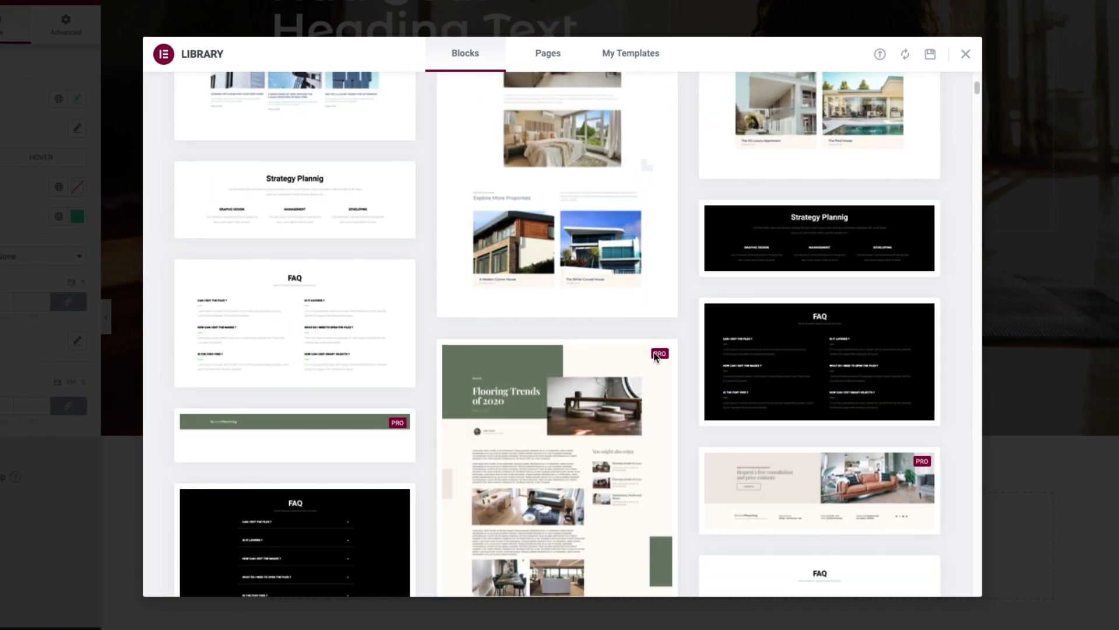
scroll(679, 368, "down", 10)
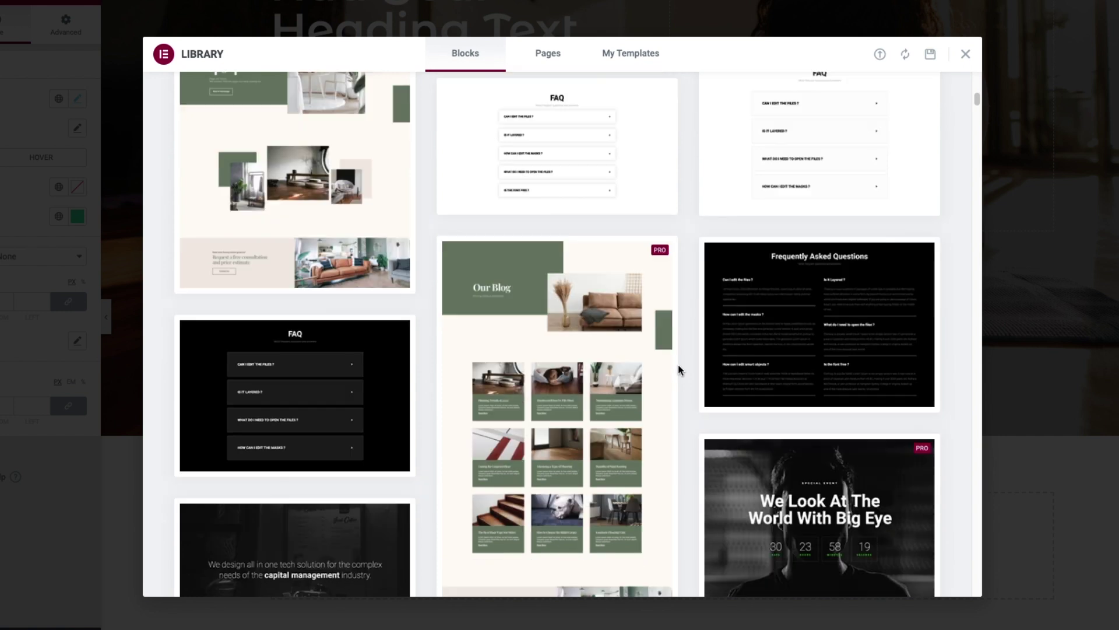
scroll(677, 365, "up", 15)
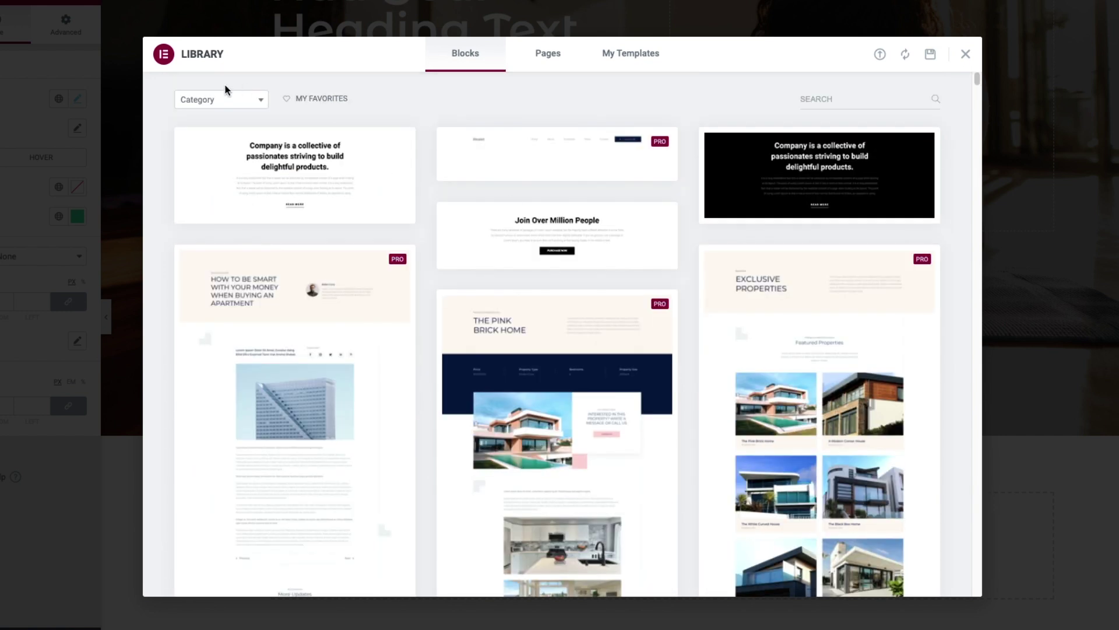
left_click(262, 101)
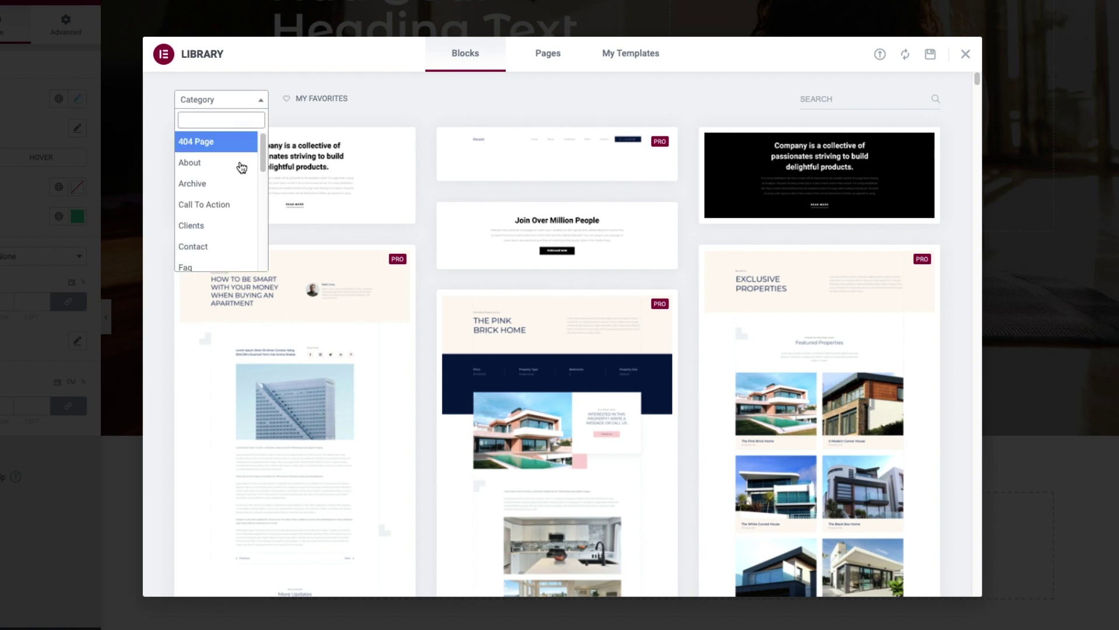
scroll(240, 234, "down", 5)
scroll(241, 176, "down", 4)
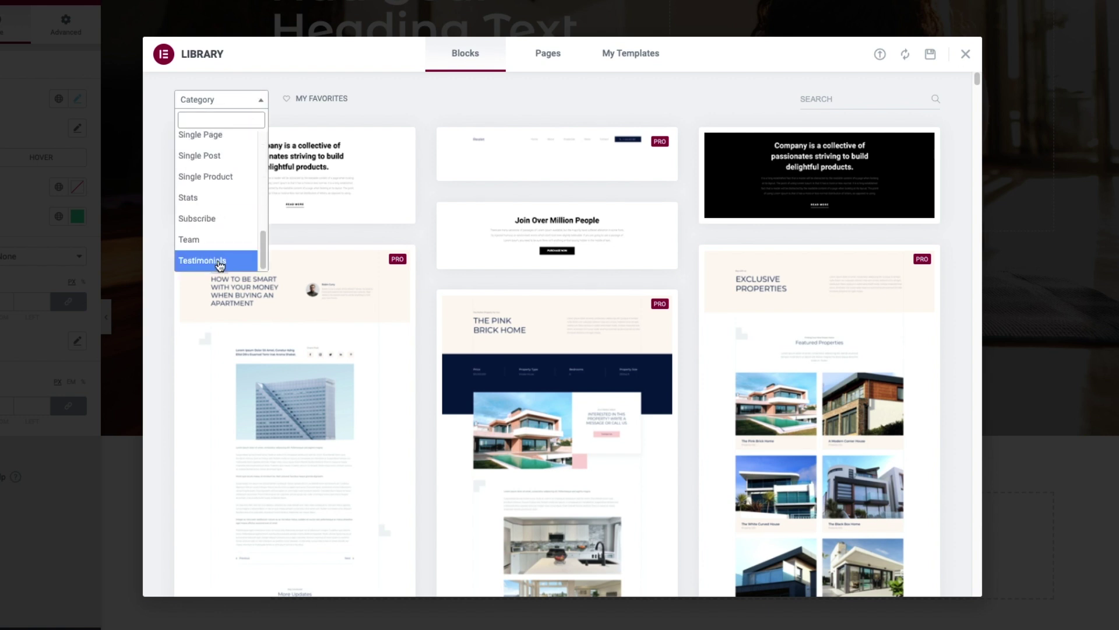
left_click(219, 266)
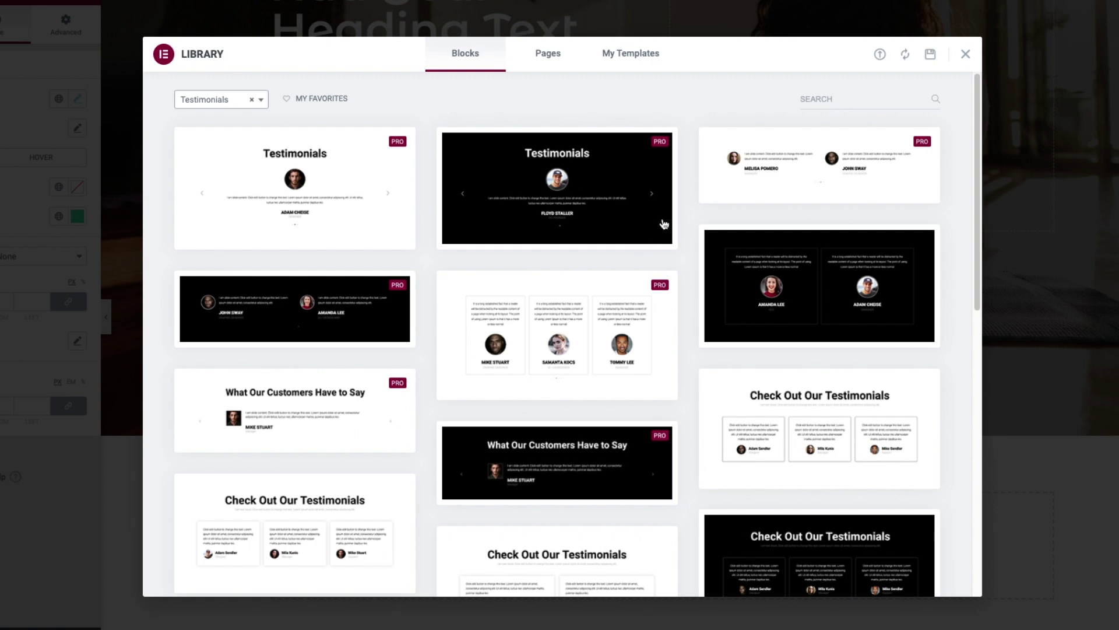
mouse_move(843, 156)
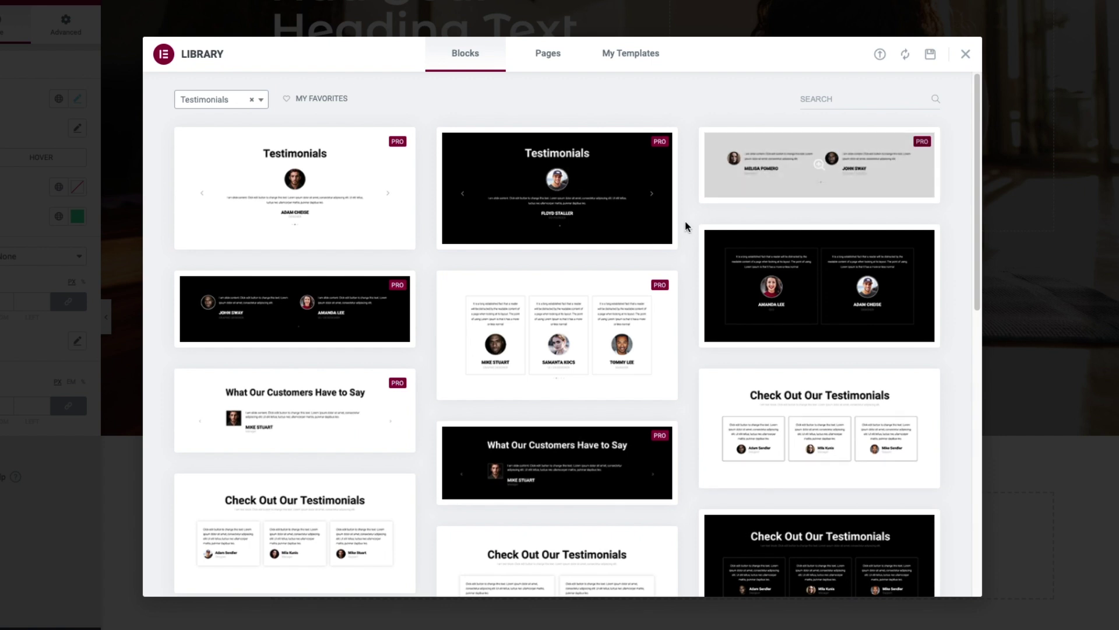
scroll(685, 221, "down", 4)
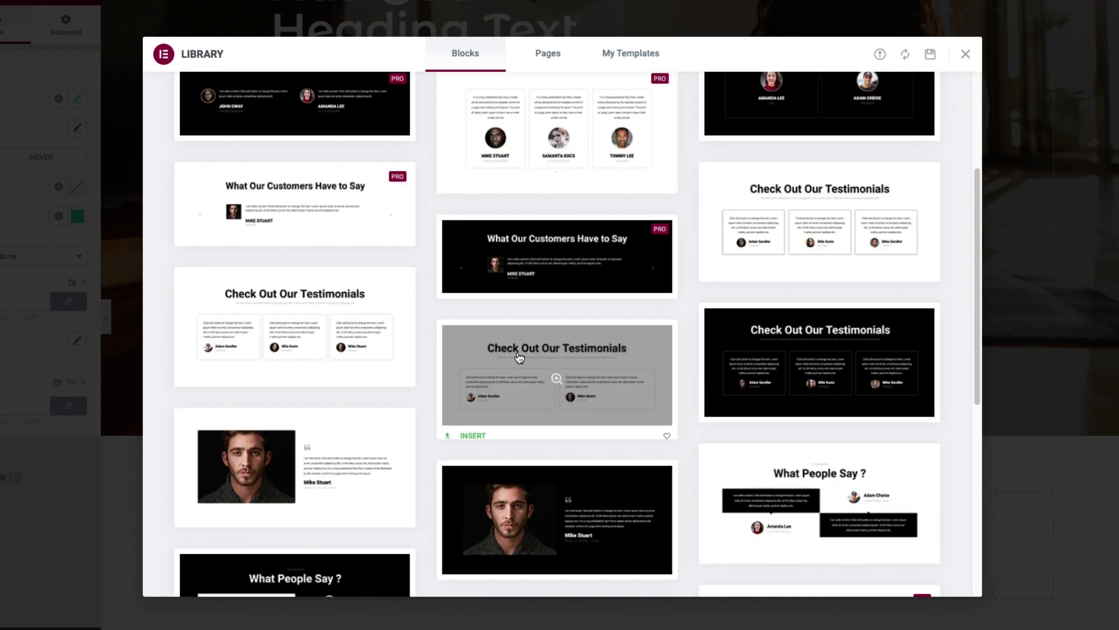
left_click(464, 428)
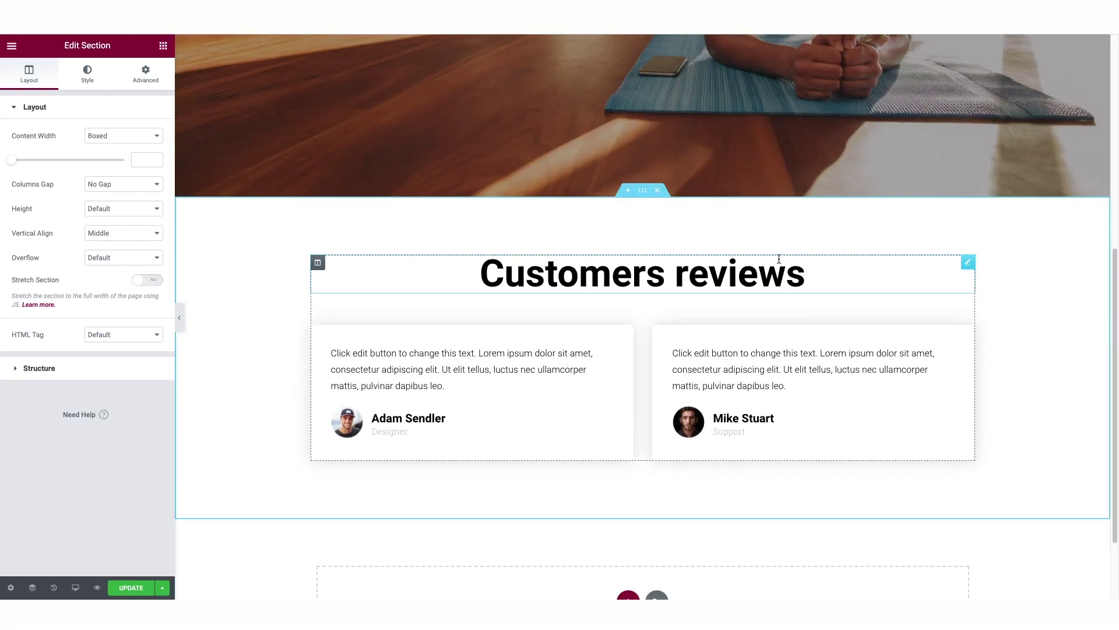
Step: Replace the first testimonial's avatar with teacher3.jpg from the Media Library
left_click(583, 272)
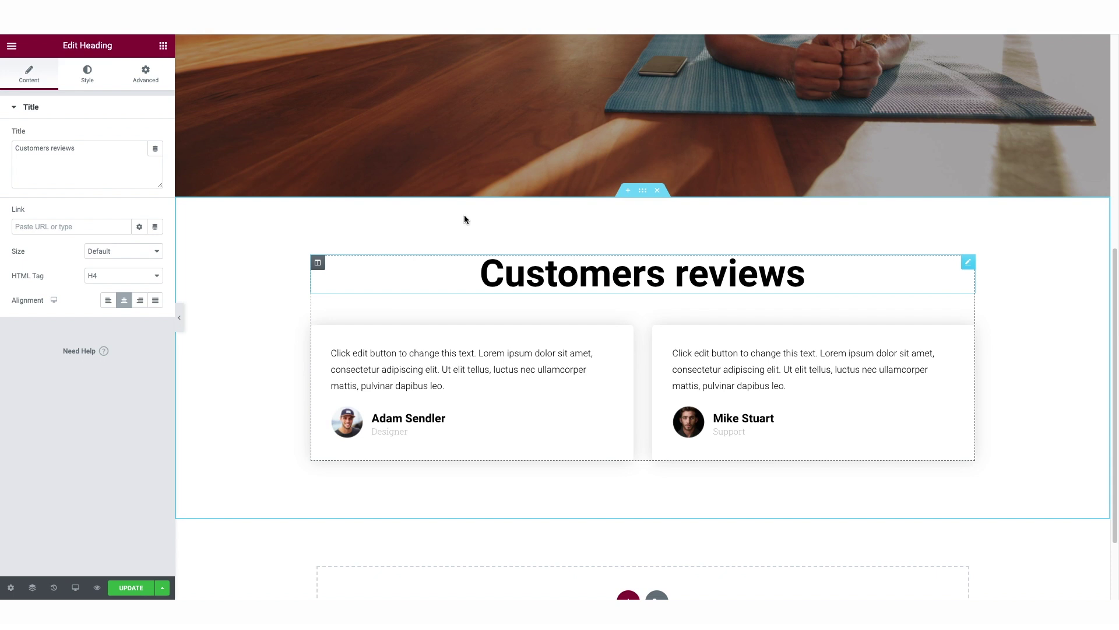
left_click(387, 376)
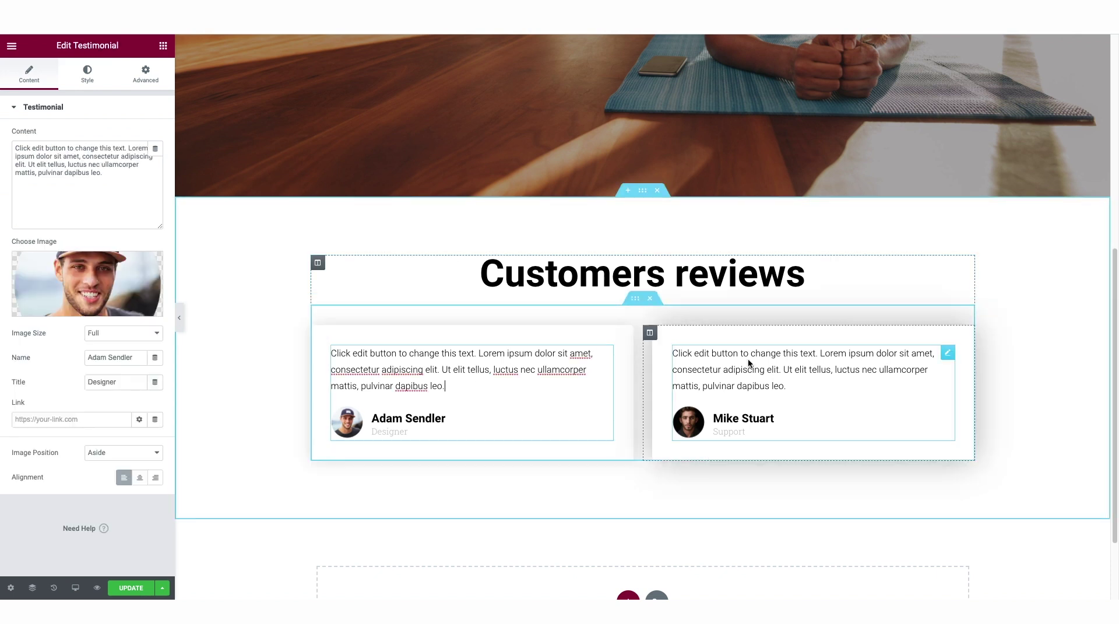
left_click(88, 310)
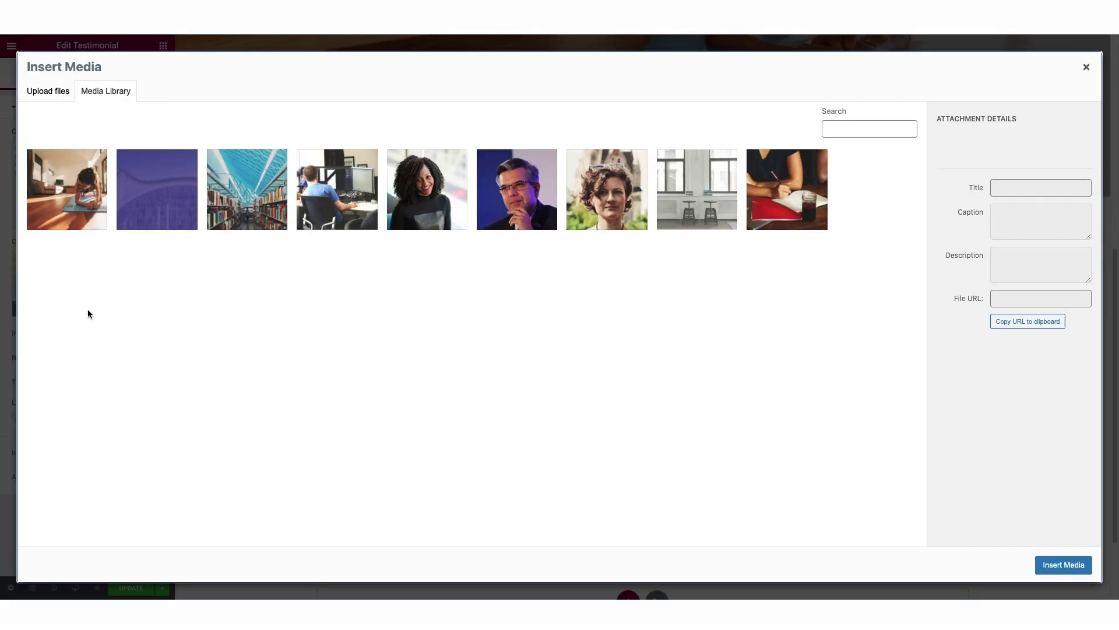
left_click(416, 201)
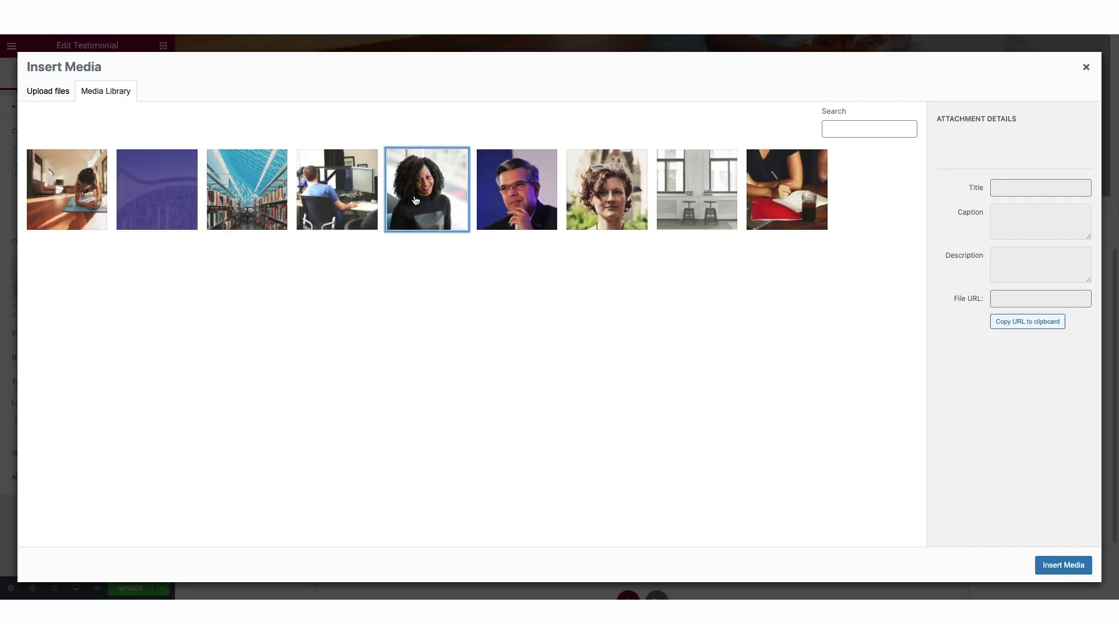
left_click(1057, 565)
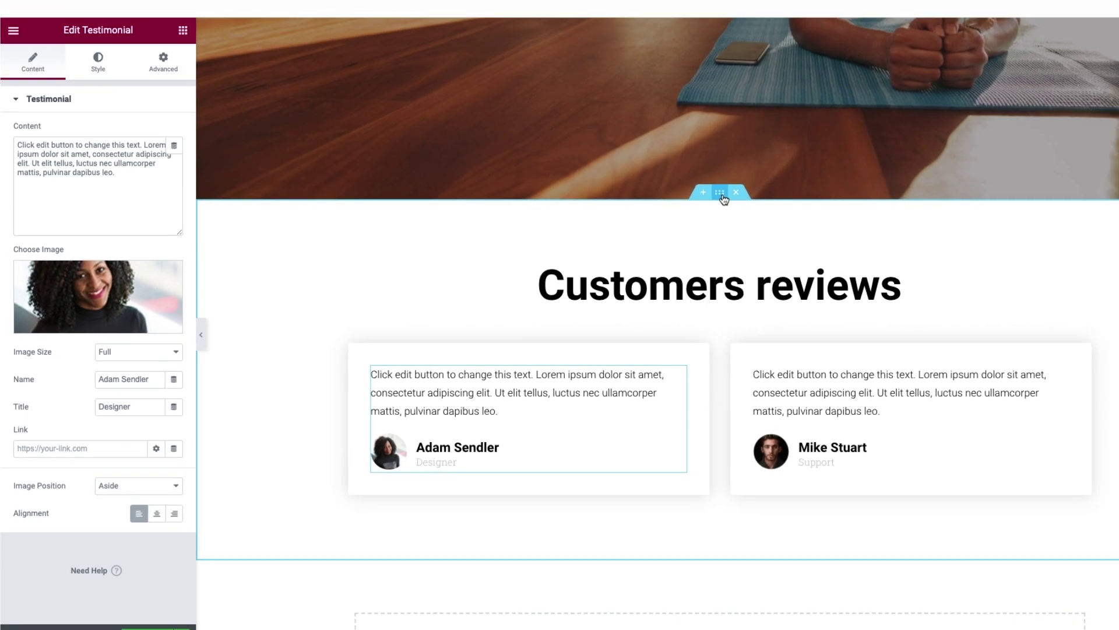
left_click(885, 188)
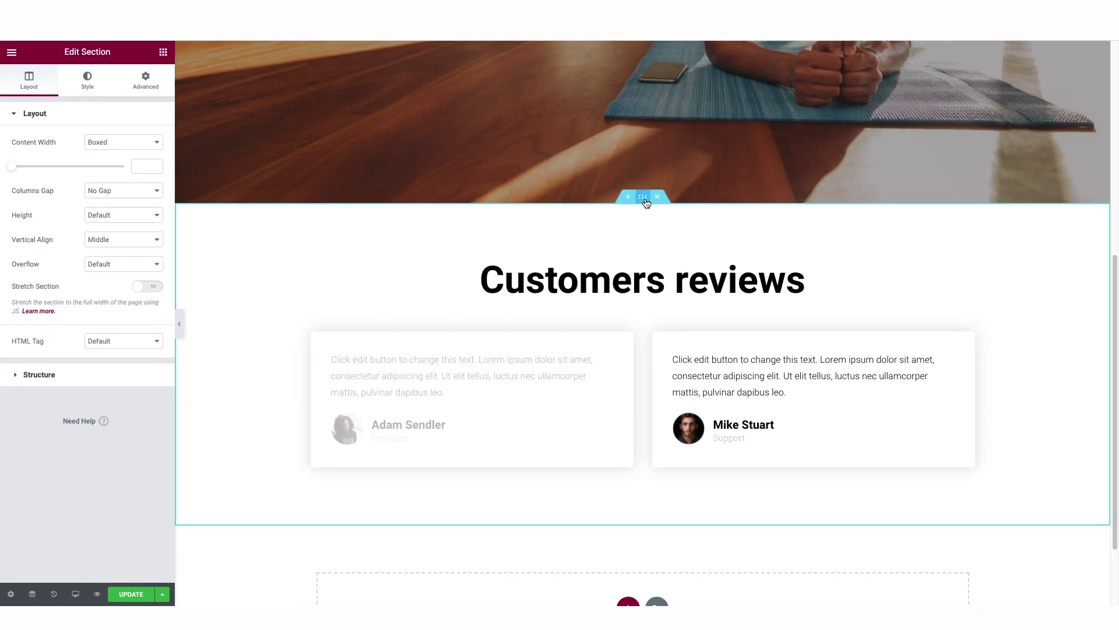
Step: Give the Customers reviews section a classic pale cream background, #FFF5EC
left_click(87, 81)
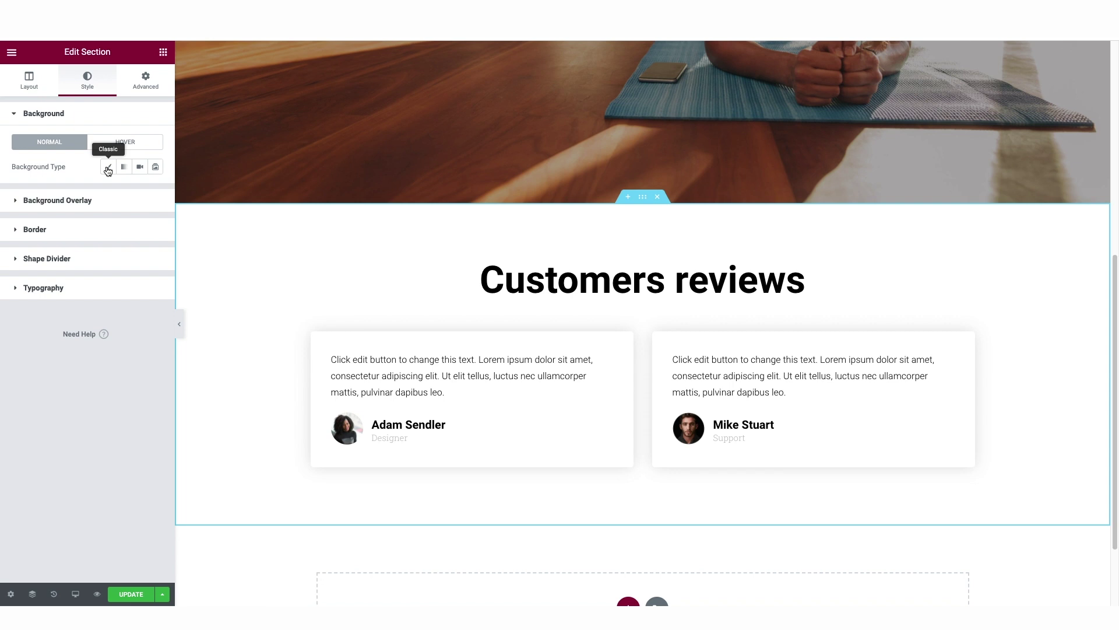
left_click(108, 169)
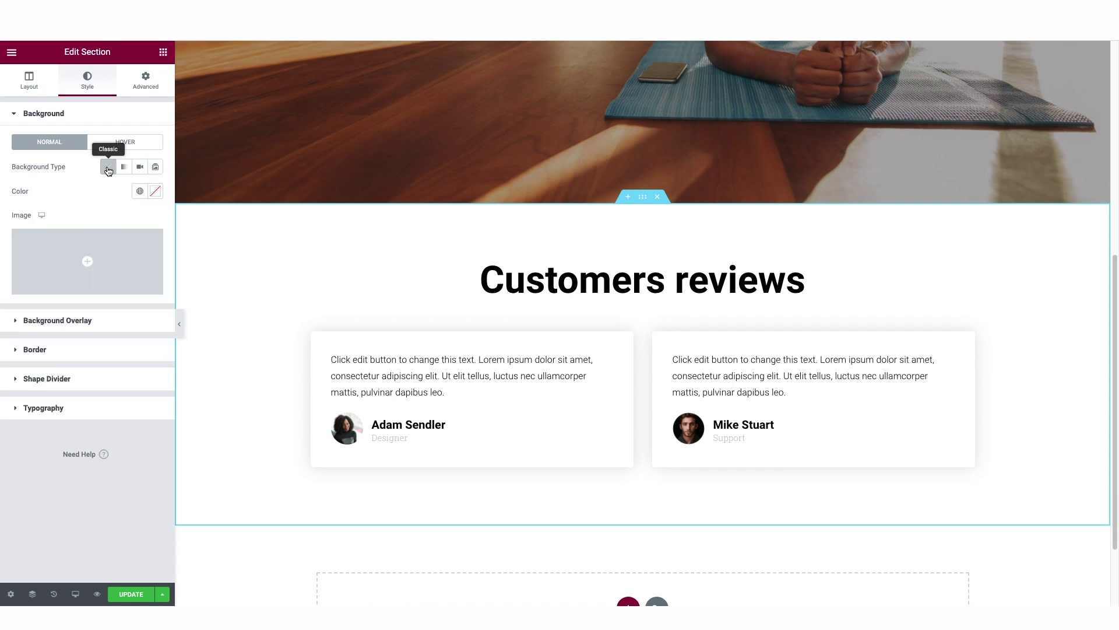
left_click(155, 193)
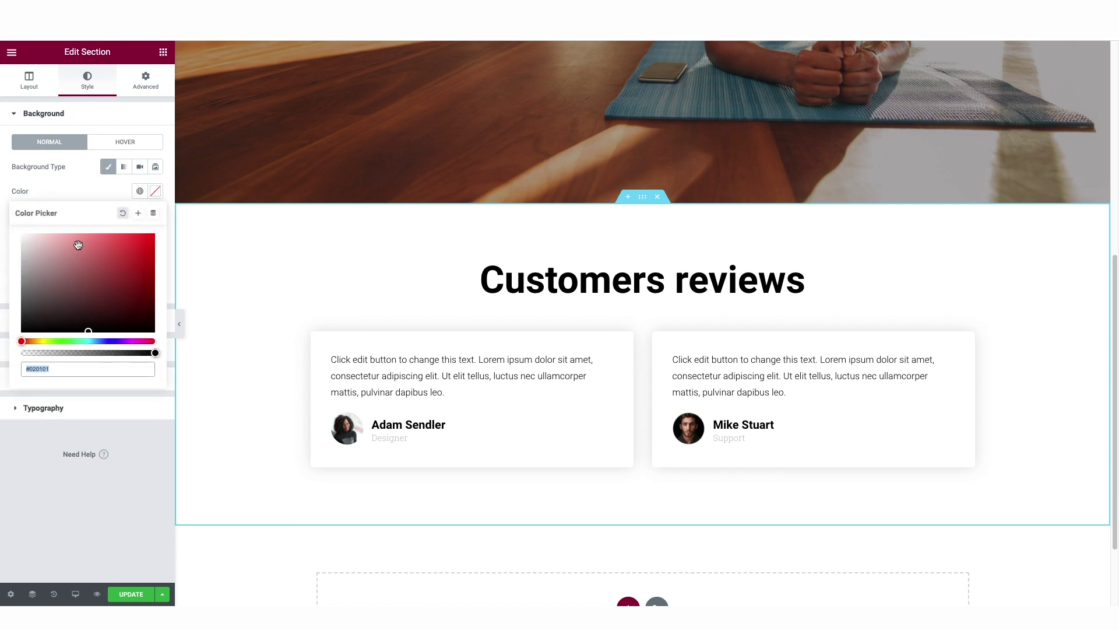
left_click_drag(78, 245, 37, 228)
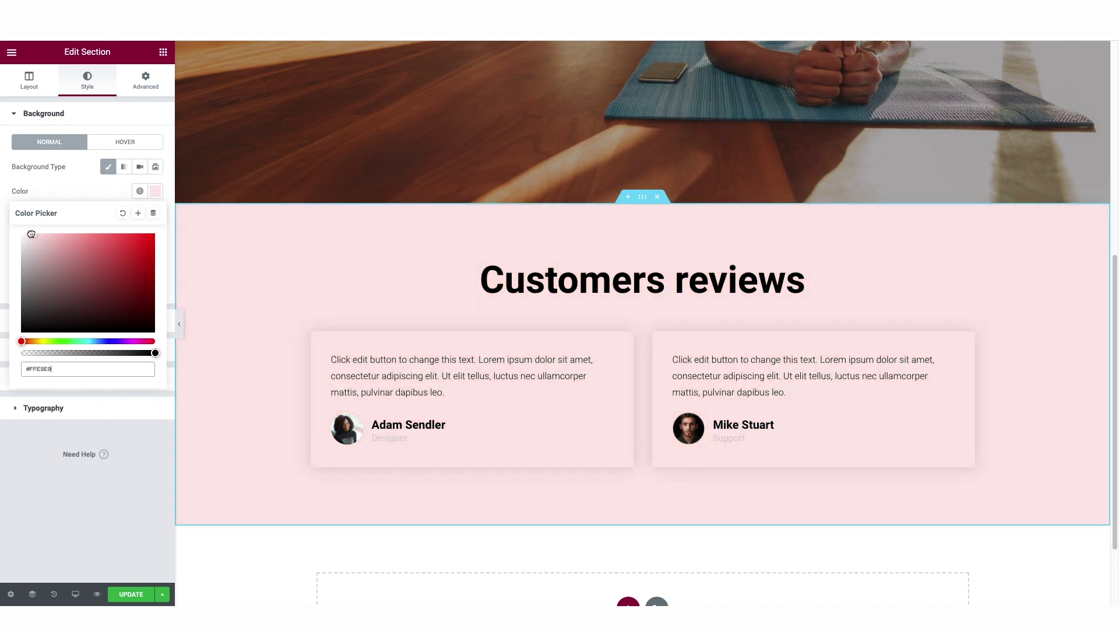
left_click_drag(22, 343, 32, 342)
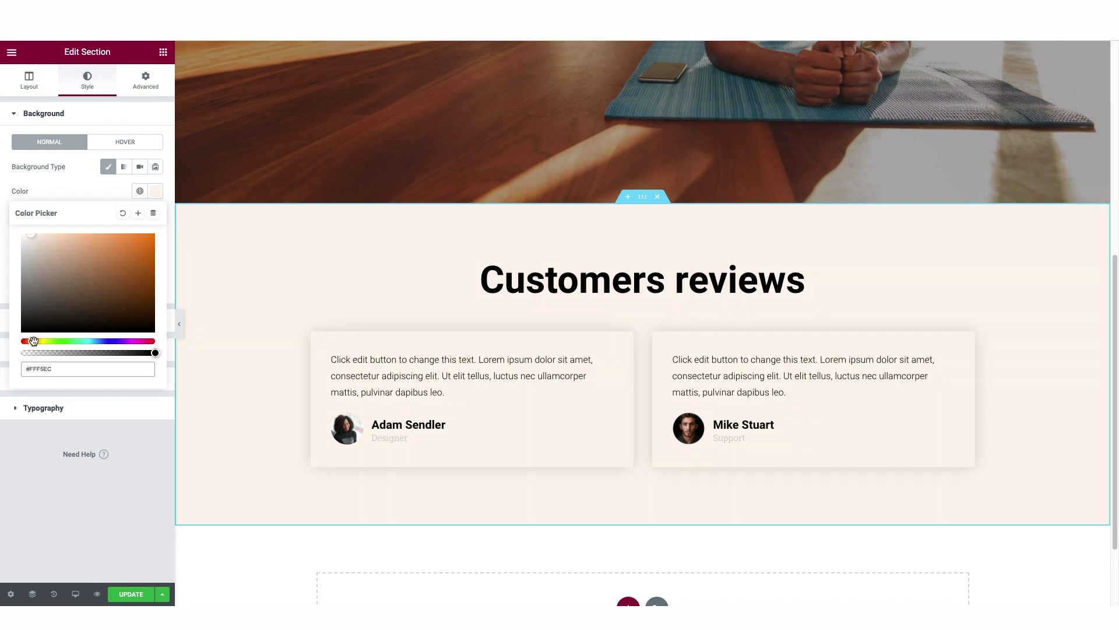
Step: Set the first testimonial column's classic background colour to #FFFFFF
left_click(320, 342)
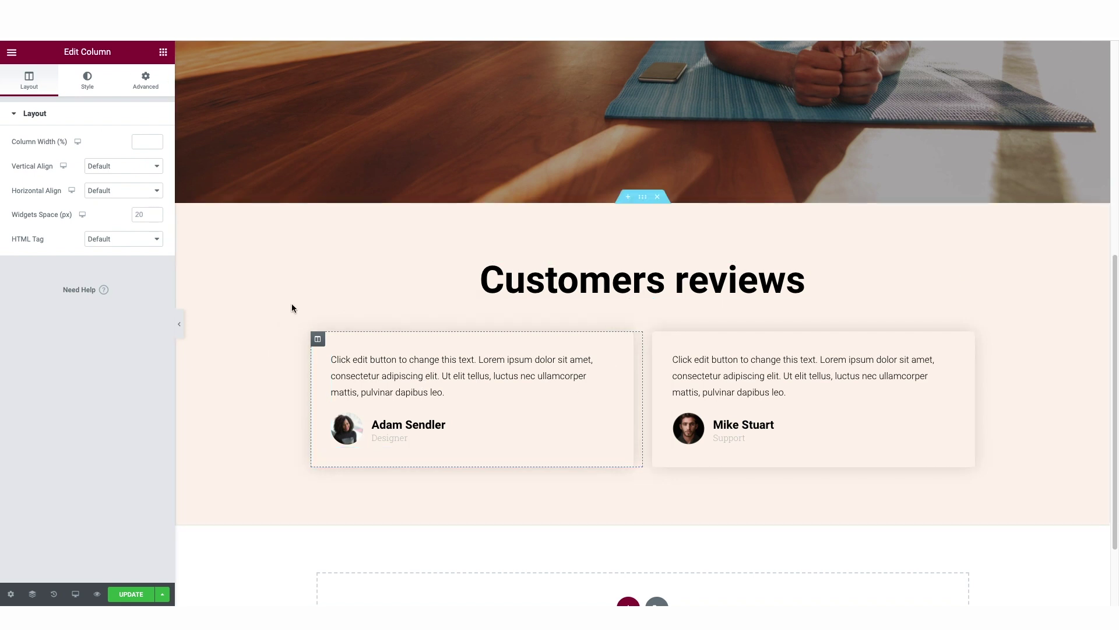
left_click(89, 82)
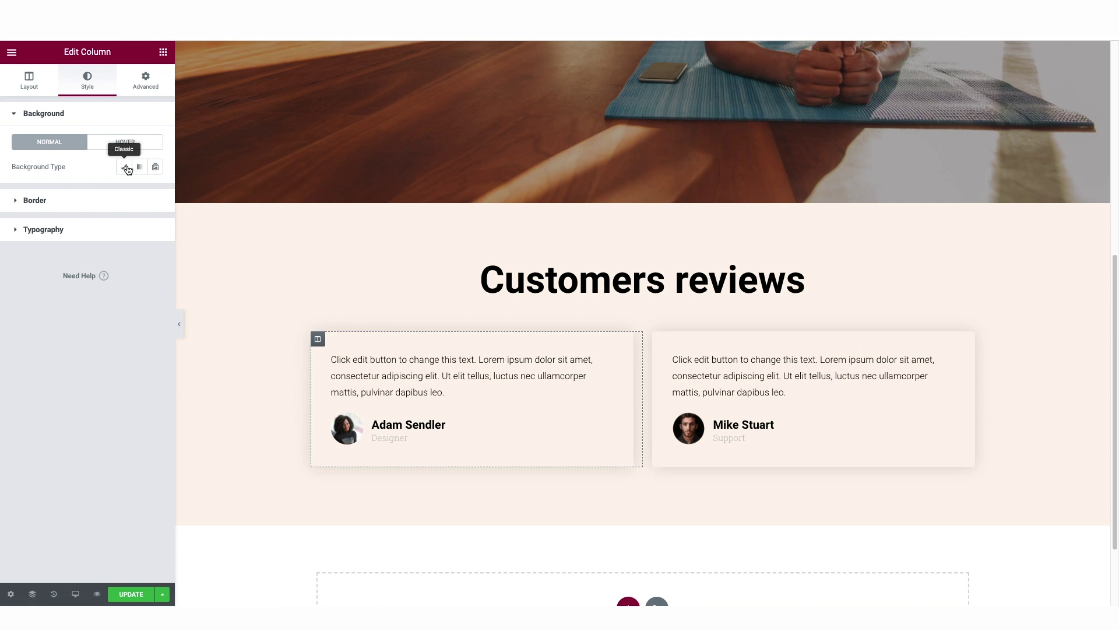
left_click(124, 167)
left_click(156, 192)
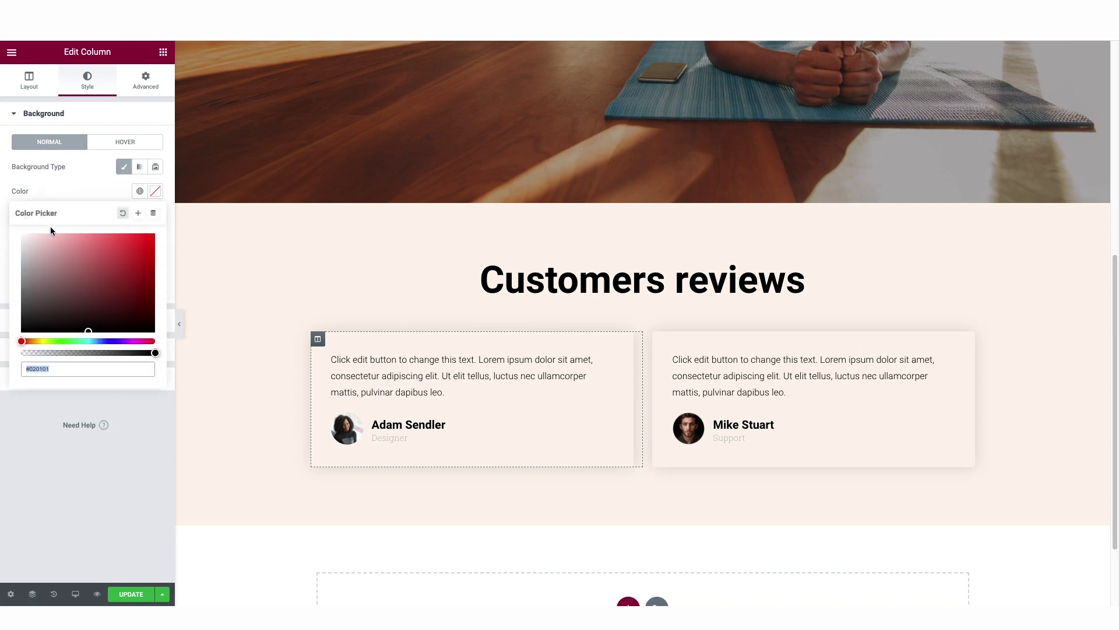
type("#FFFFFF")
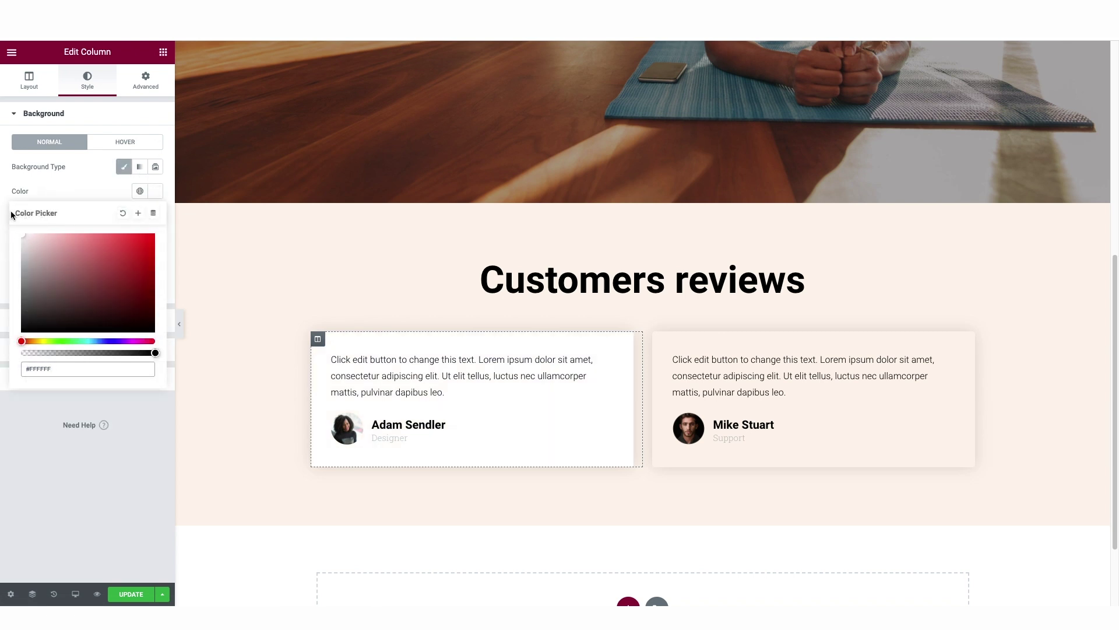
Step: Copy the first column's style and paste it onto the second card's column
right_click(318, 340)
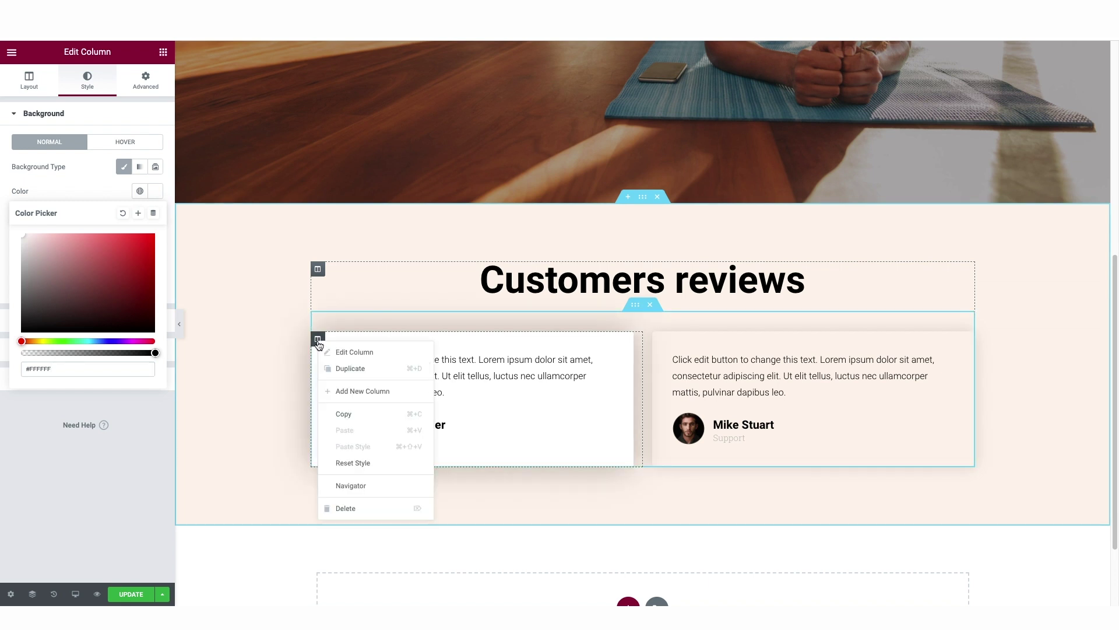
left_click(350, 351)
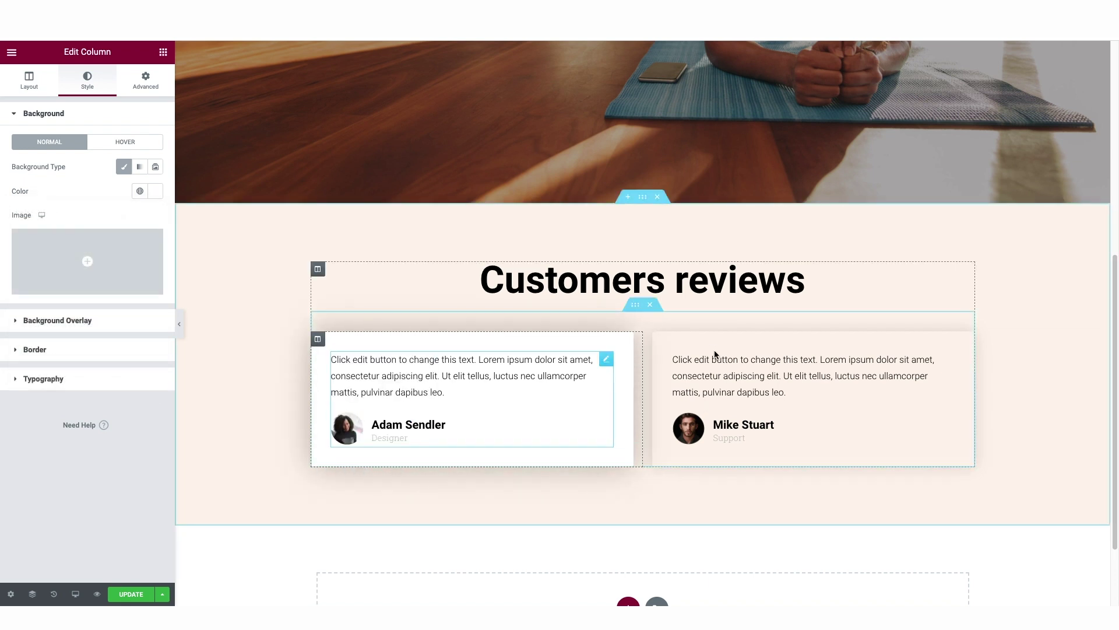
right_click(651, 340)
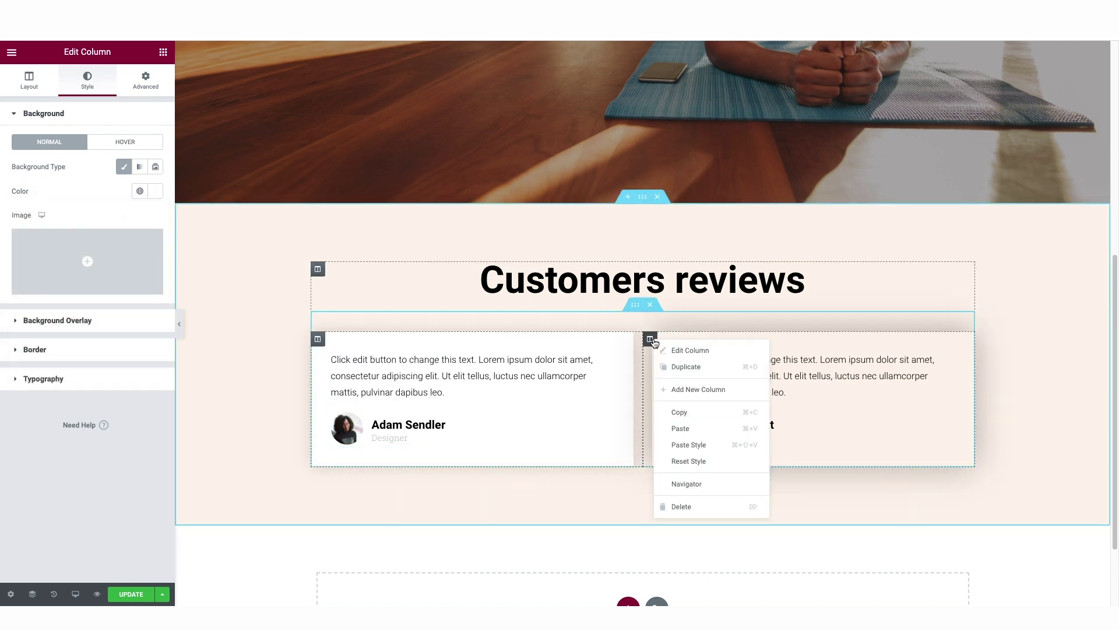
left_click(693, 446)
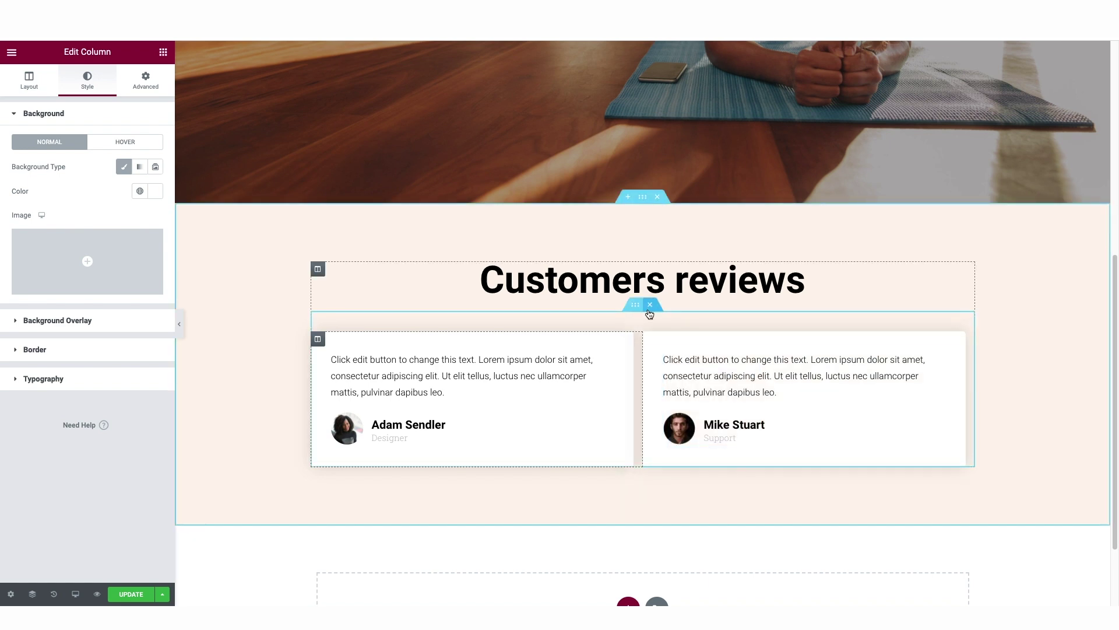